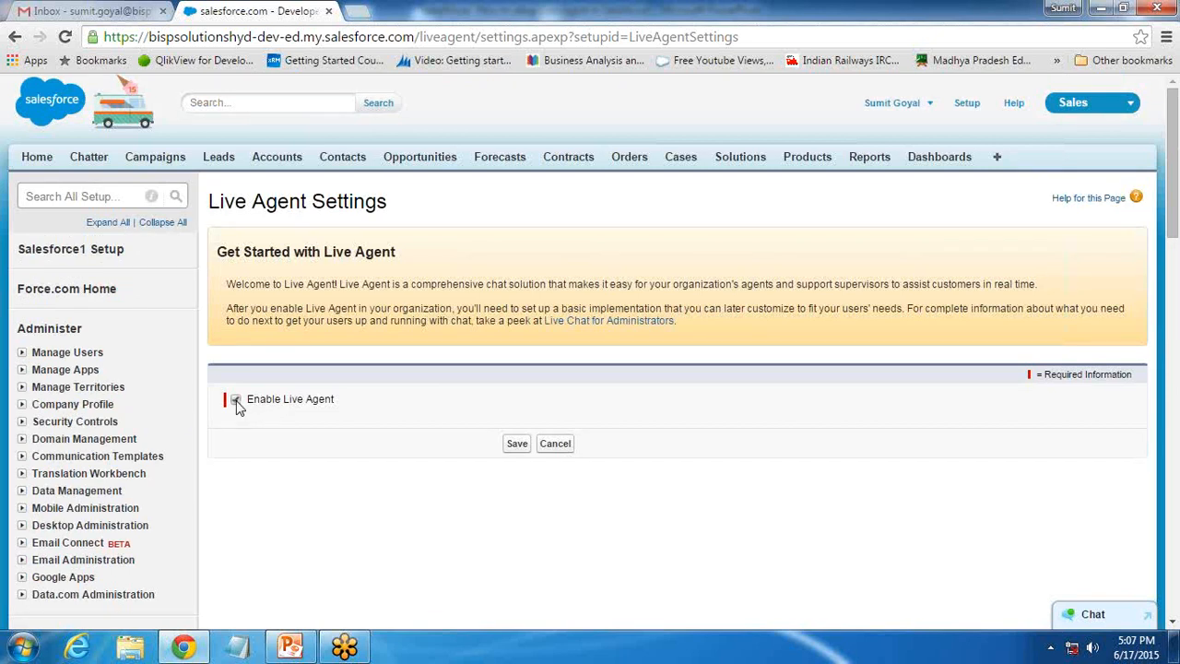
- Save the settings with Live Agent enabled, review the Live Agent API endpoint, and save the page again
click(516, 445)
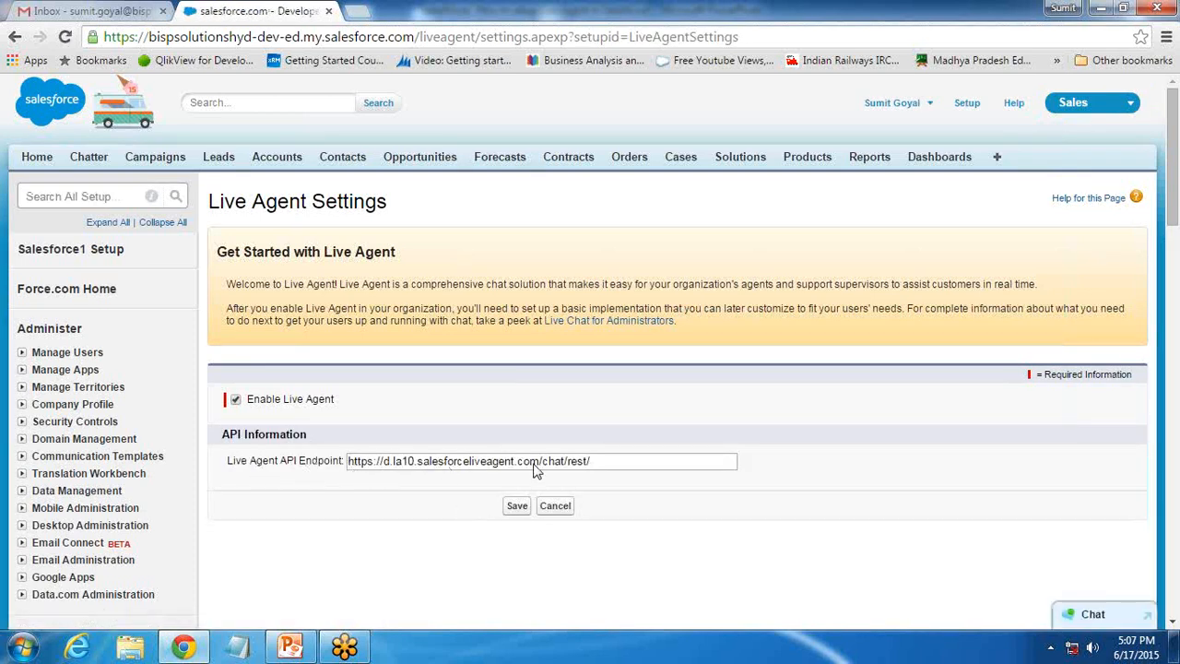
drag(600, 469, 339, 468)
click(364, 537)
click(518, 508)
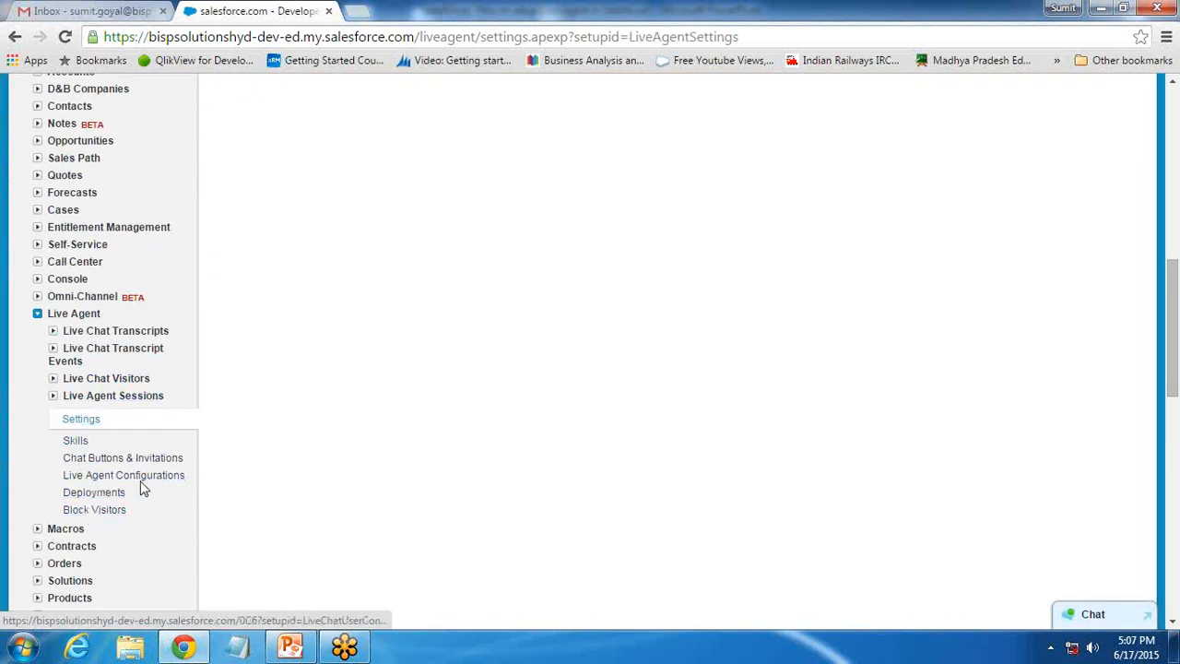
- Open the System Administrator's user record from the list of all users
scroll(409, 475, up, 2)
scroll(409, 475, up, 6)
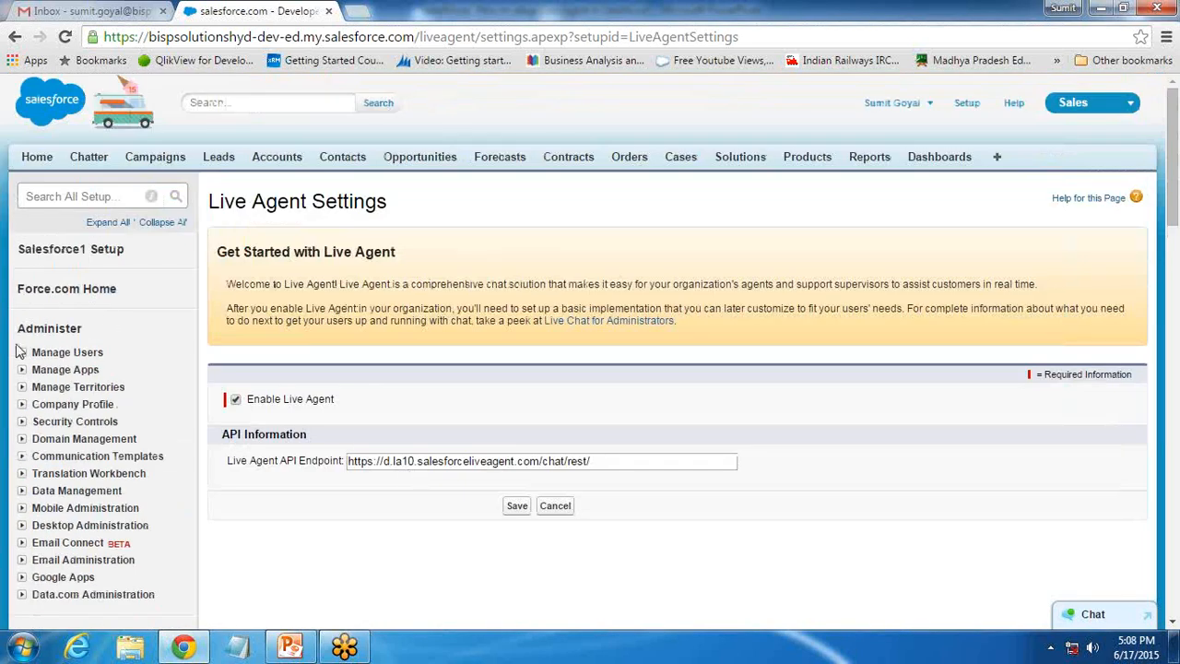
click(21, 355)
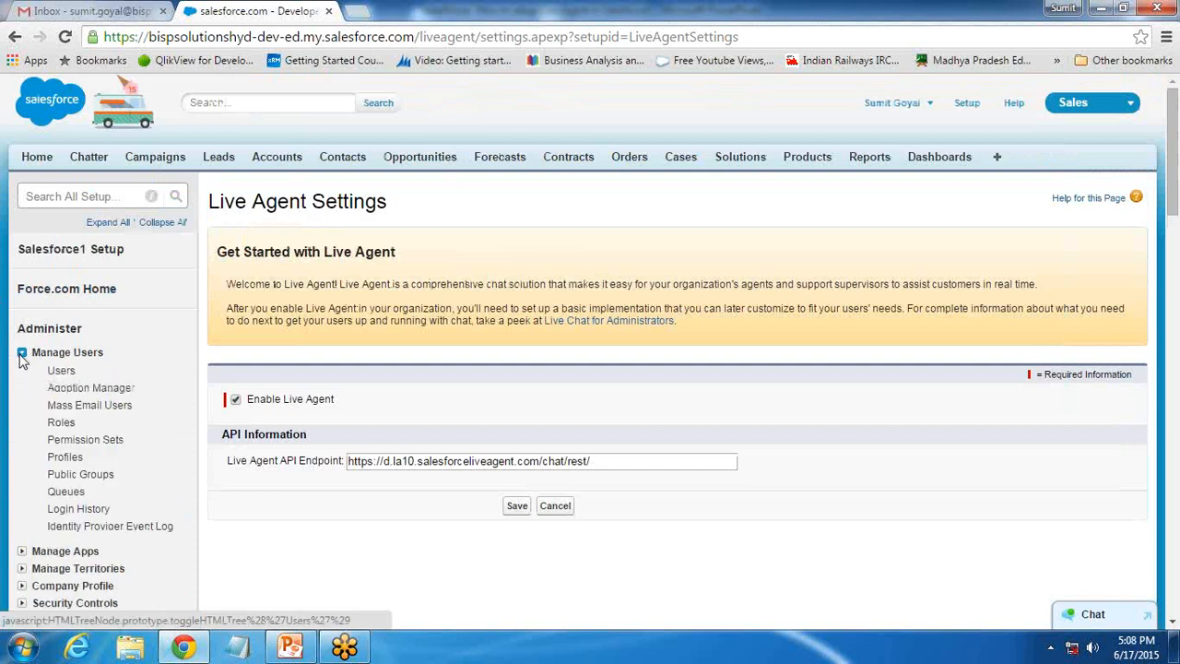
click(62, 372)
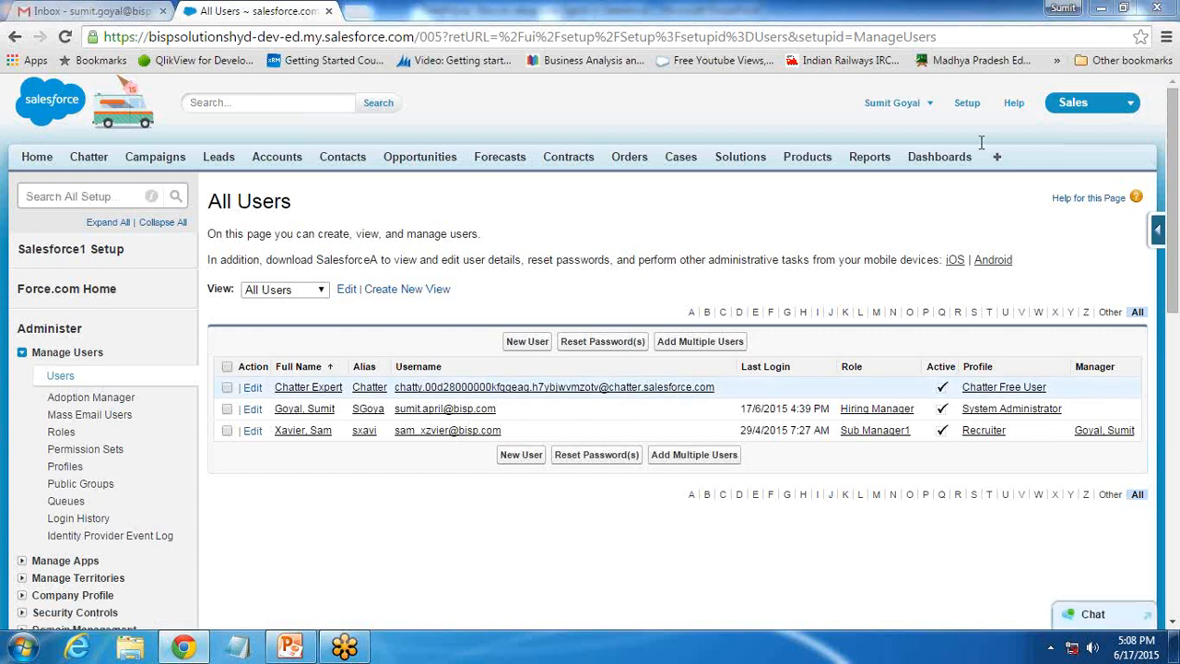
drag(512, 414, 401, 415)
click(412, 459)
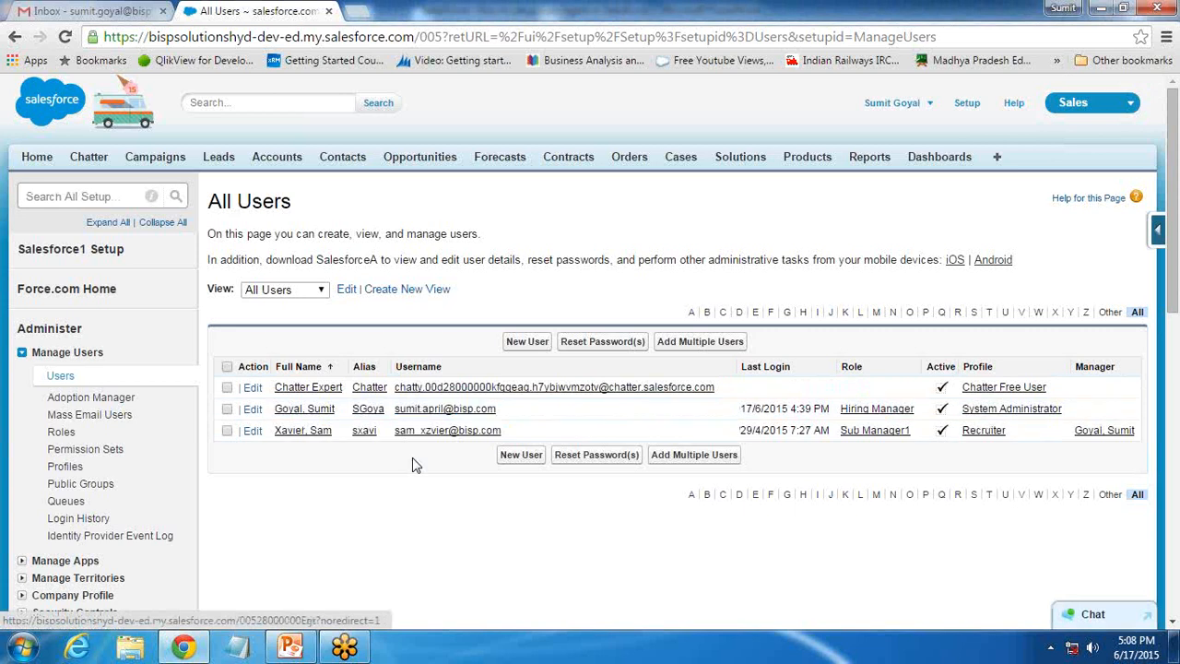
click(424, 412)
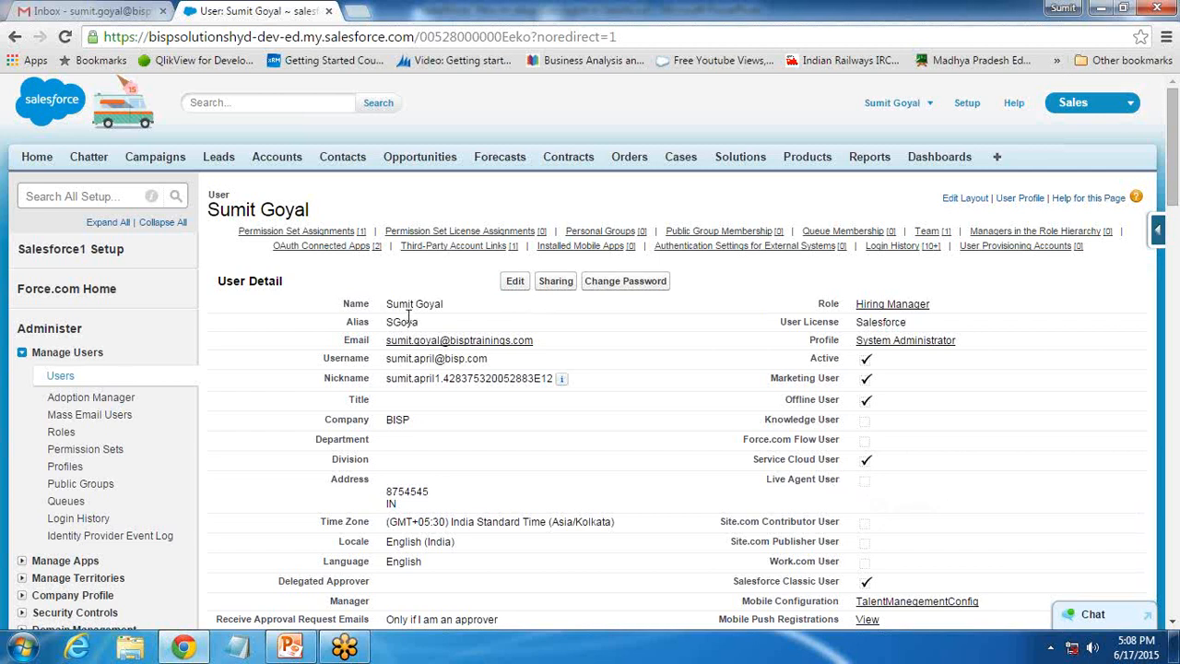
- Edit the user record to enable the Live Agent User option and save it
drag(393, 304, 441, 305)
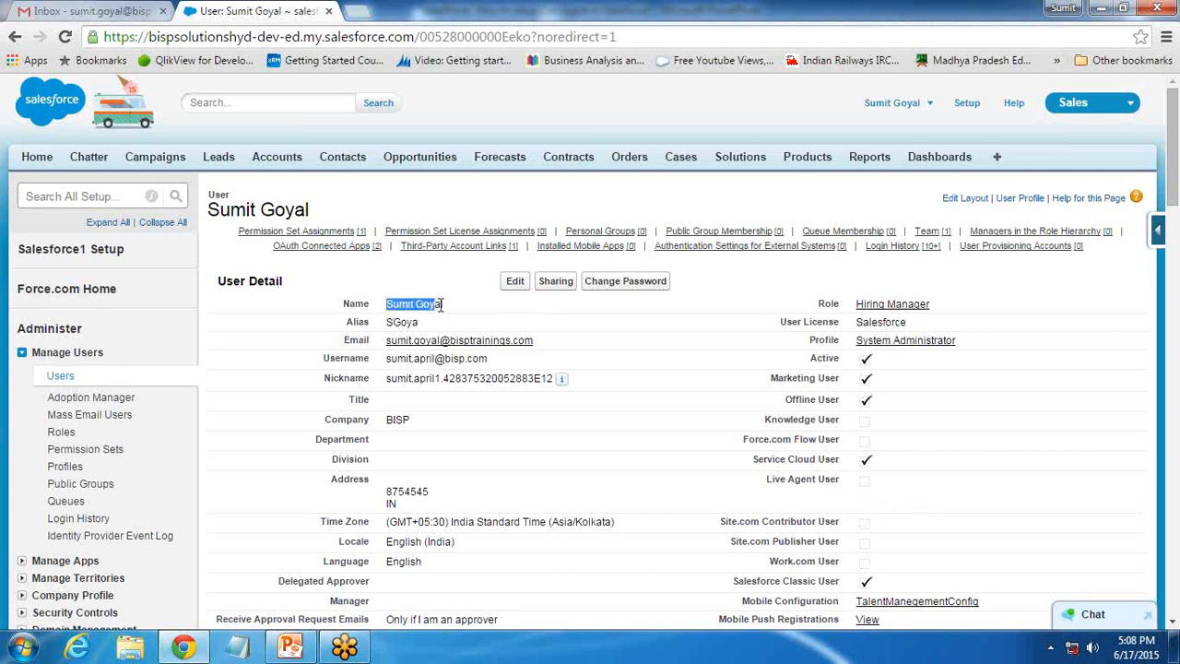
click(516, 287)
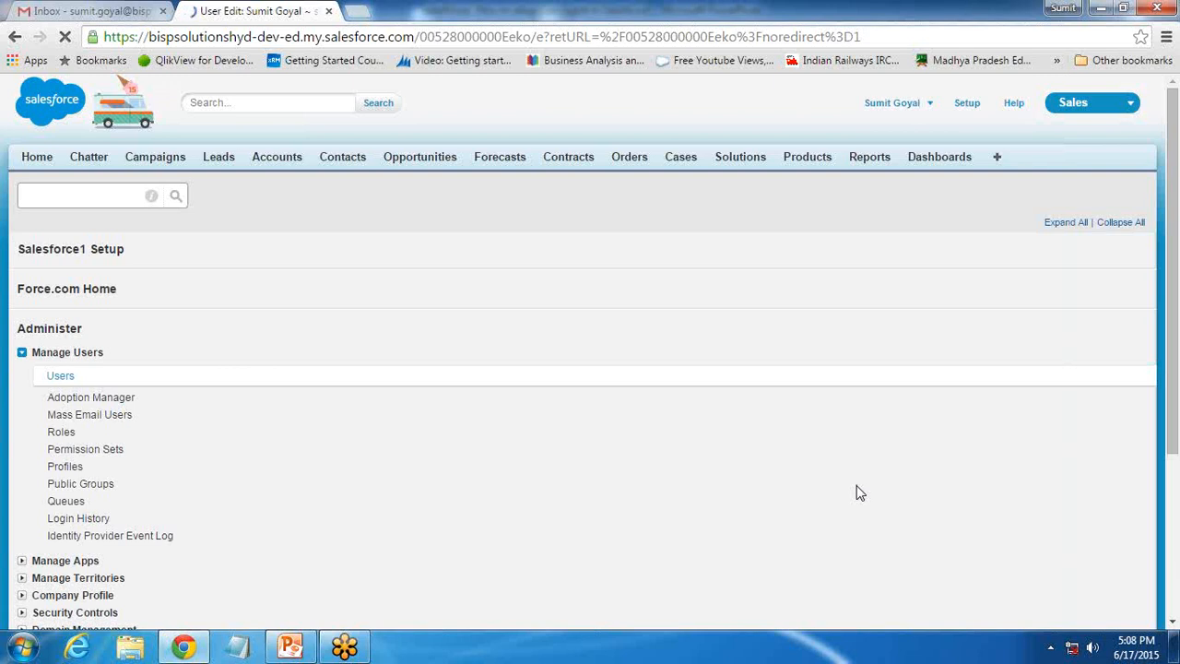
scroll(856, 493, down, 3)
scroll(856, 493, up, 2)
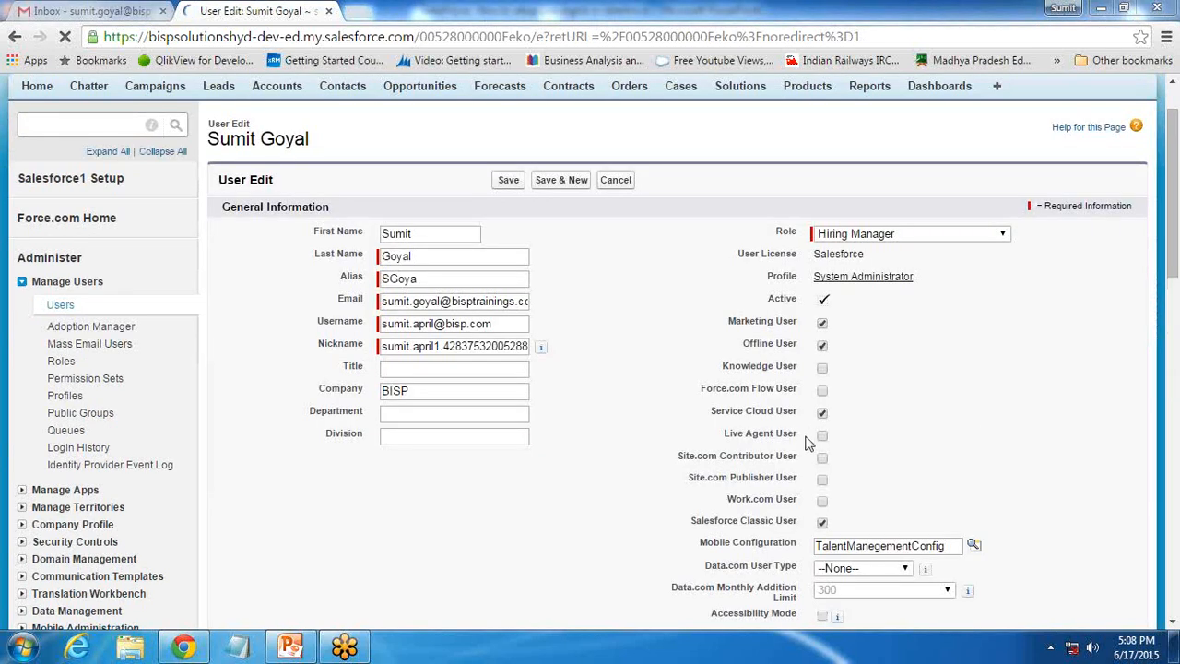
click(510, 180)
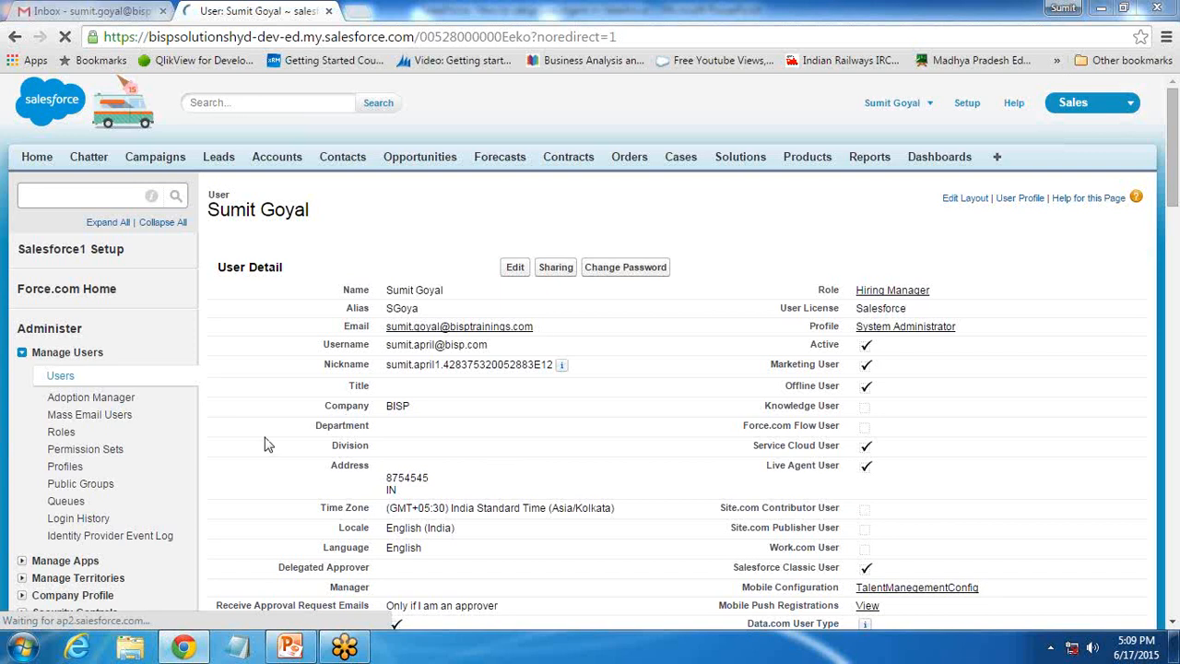
- Reopen the Live Agent settings page in the Customize setup area and bring its related Live Agent setup entries into view
scroll(250, 351, down, 6)
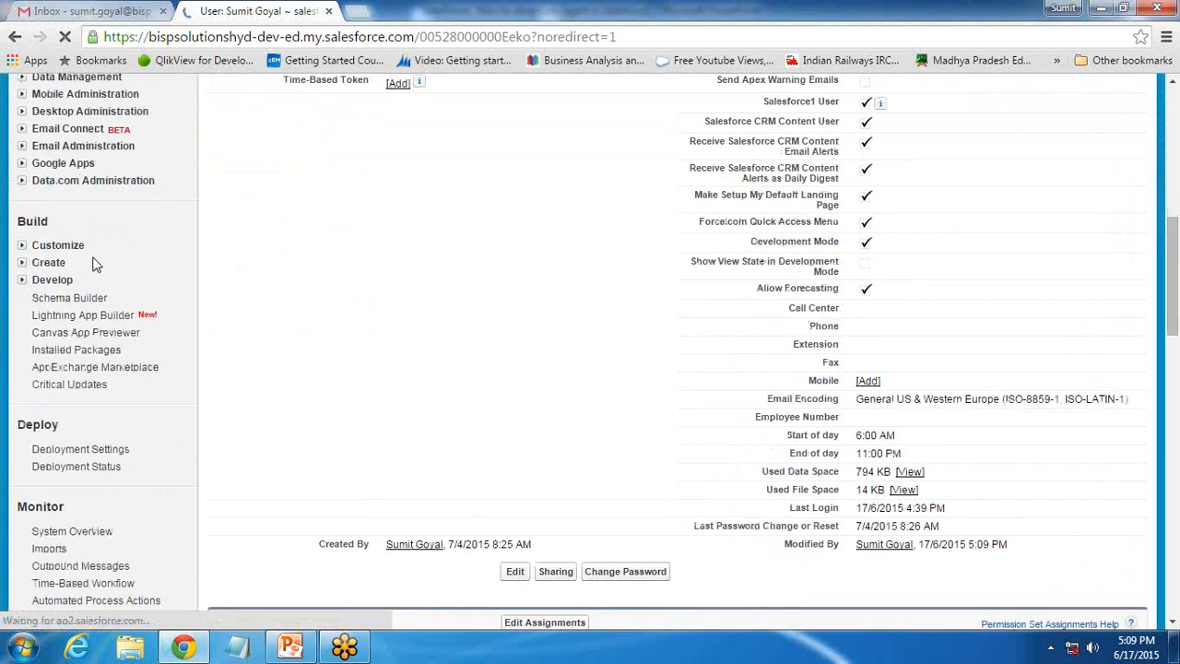
scroll(55, 244, up, 3)
click(22, 504)
scroll(60, 406, down, 6)
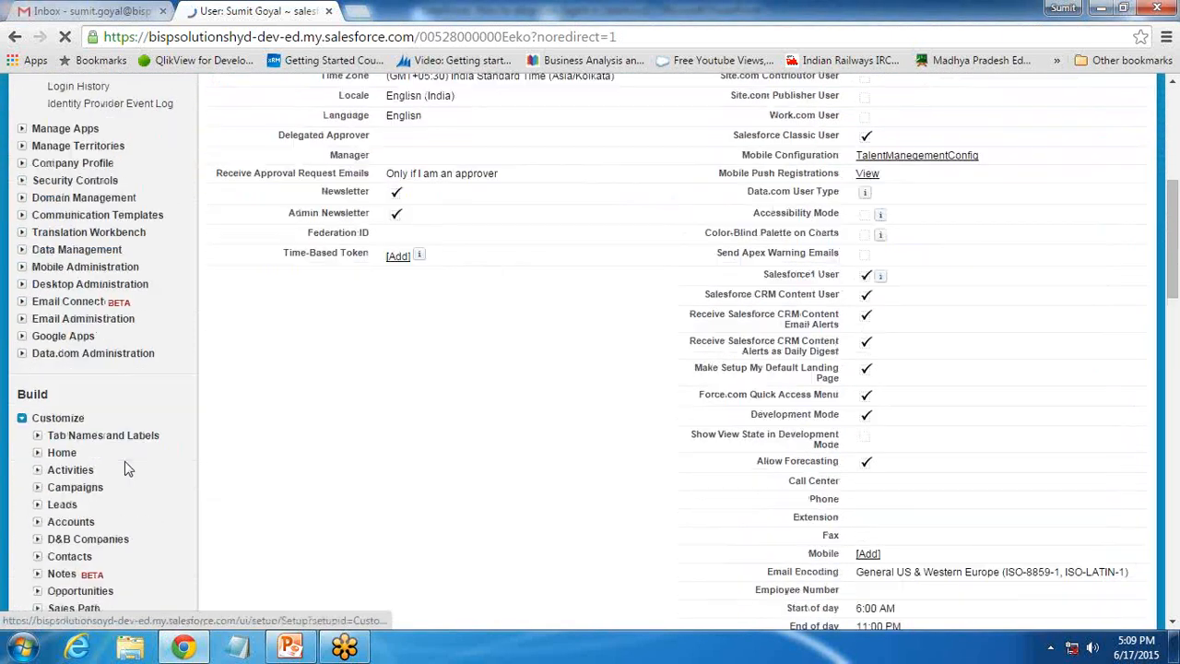
click(37, 331)
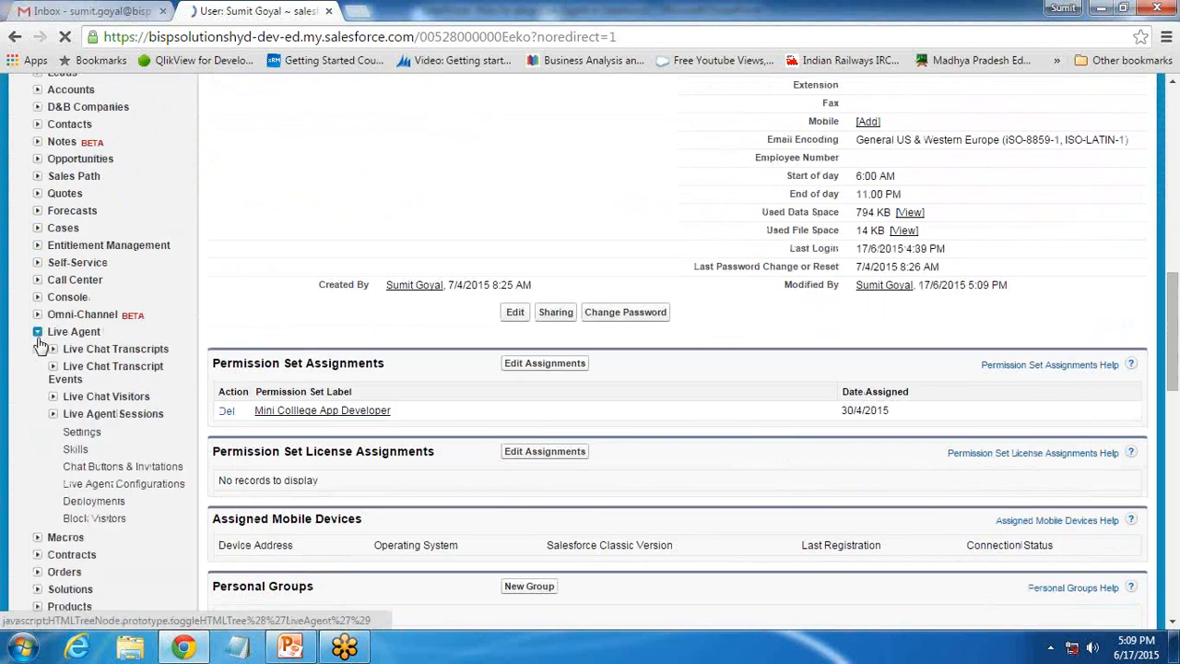
click(82, 433)
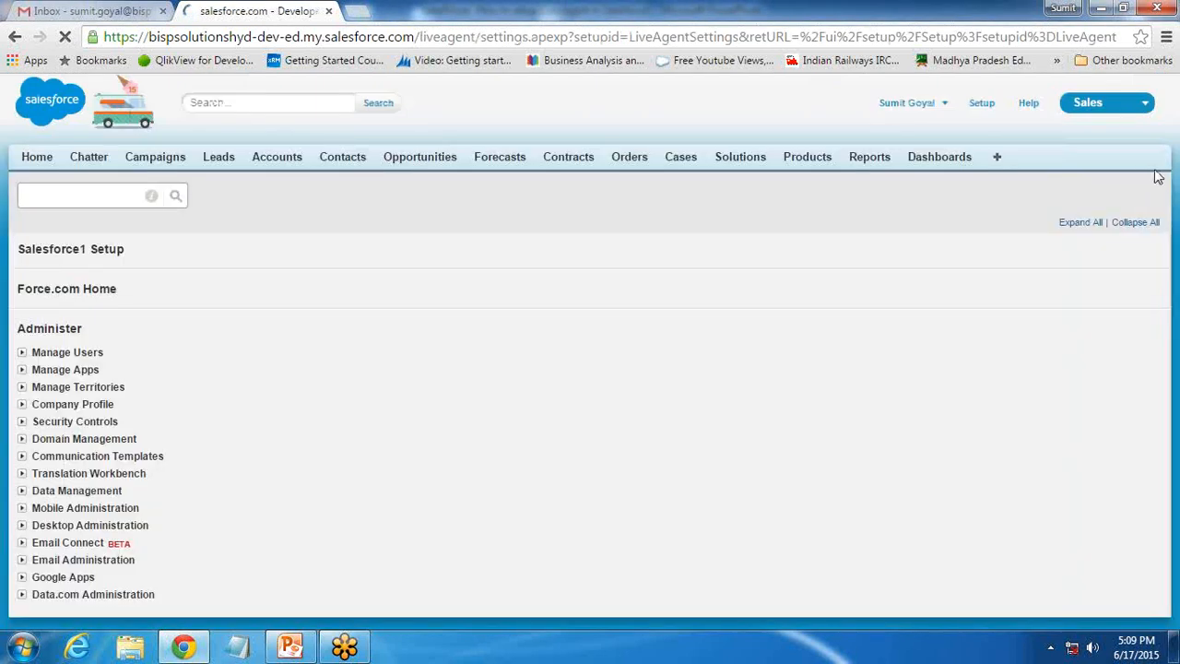
drag(1175, 240, 1177, 297)
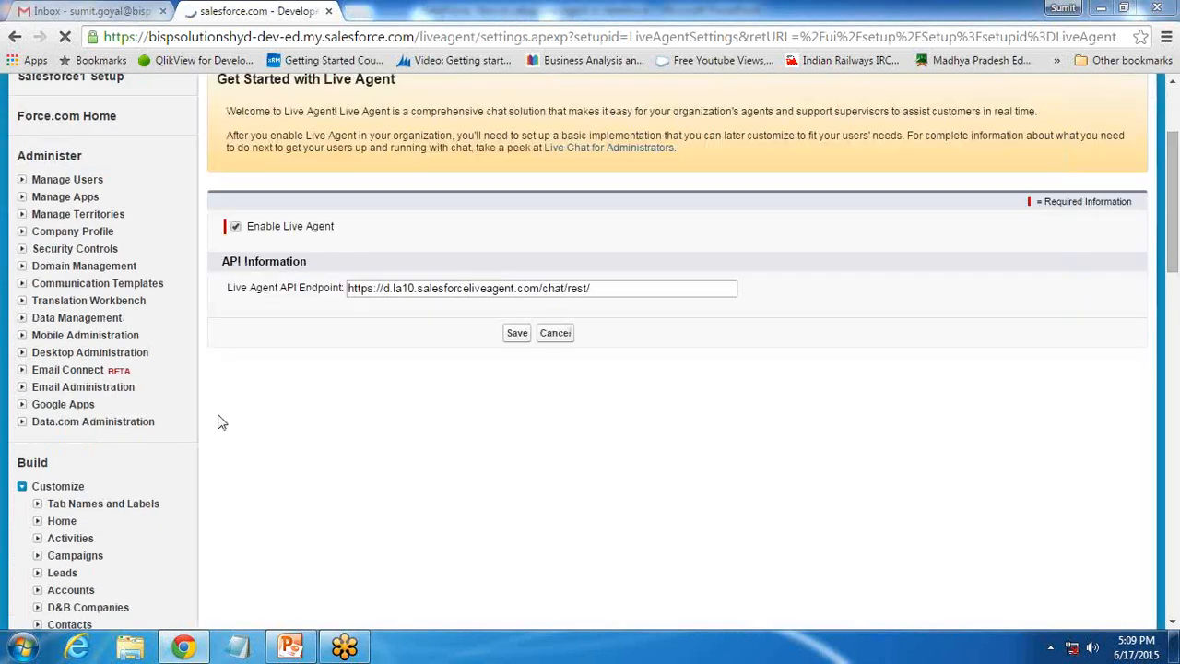
scroll(213, 458, down, 6)
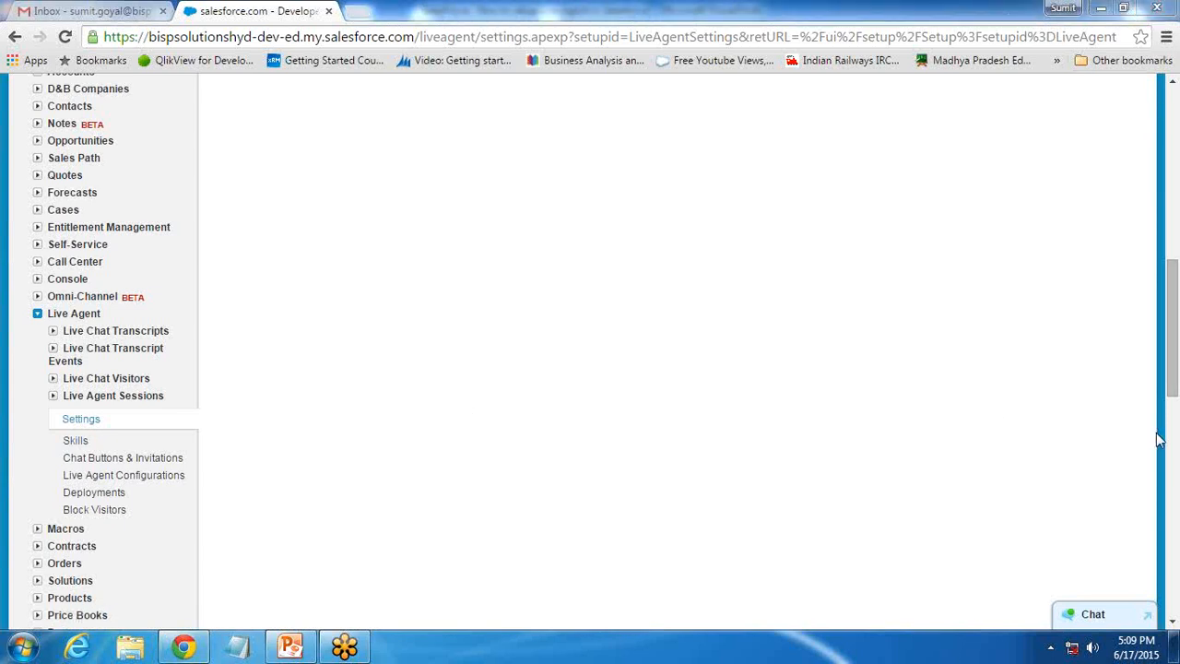
- View the live_chat_offline and onlinechat images in the desktop's live agent folder and return to Salesforce in Chrome
click(1100, 8)
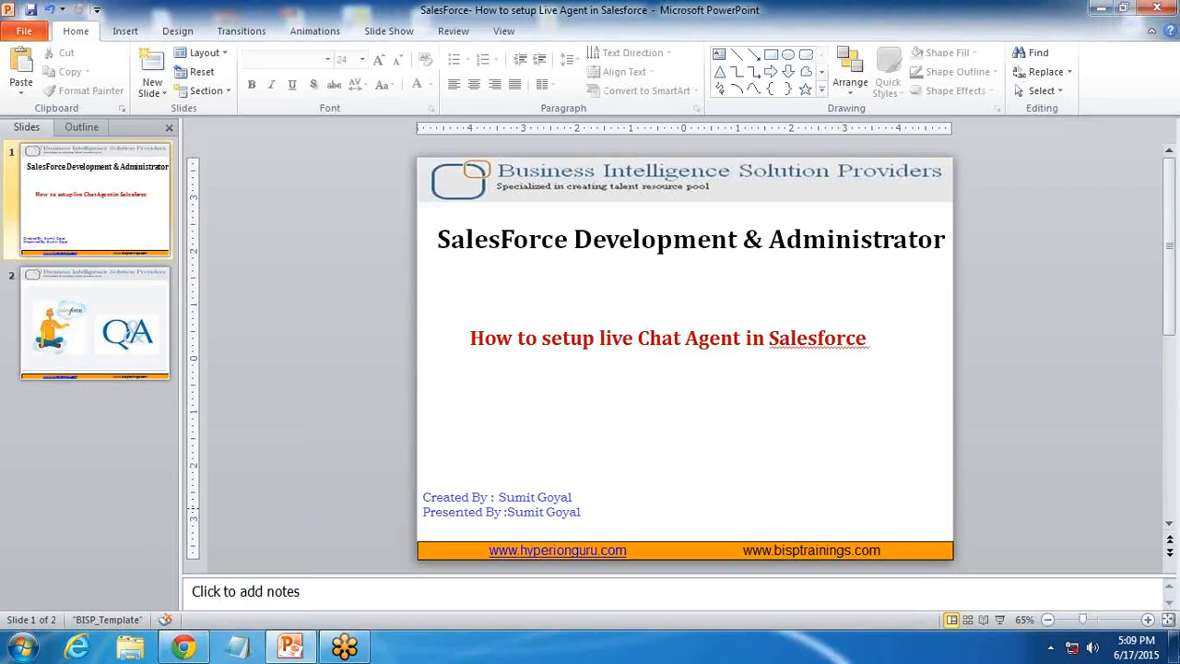
click(1173, 652)
double_click(550, 28)
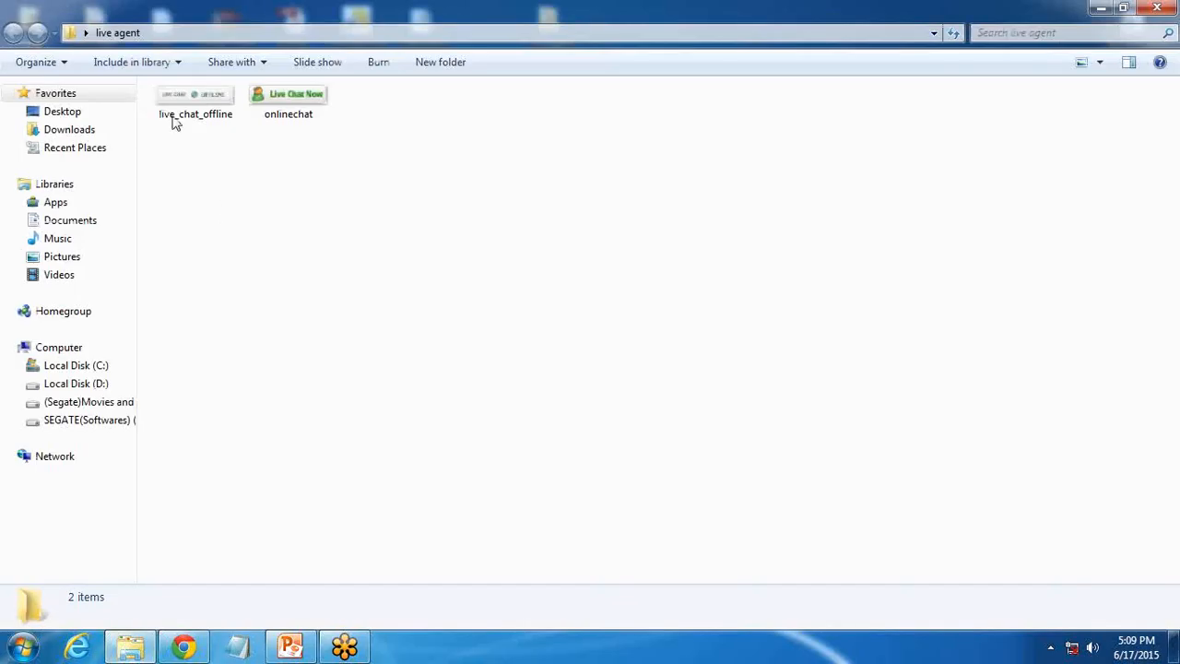
click(184, 88)
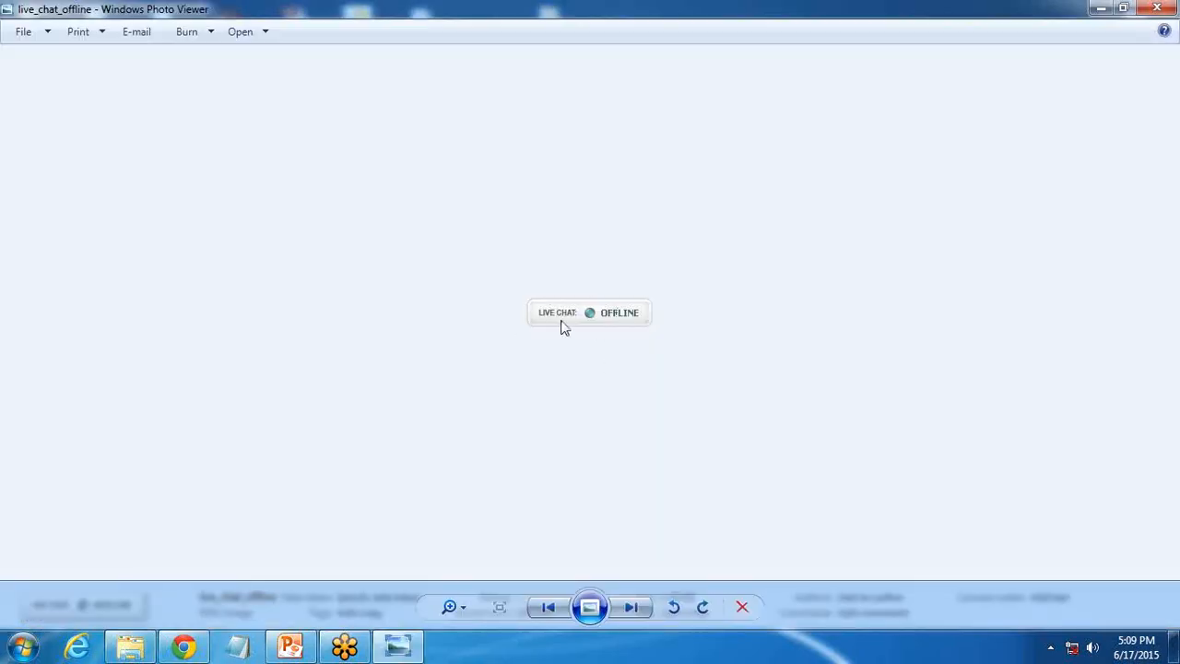
click(1157, 9)
double_click(307, 118)
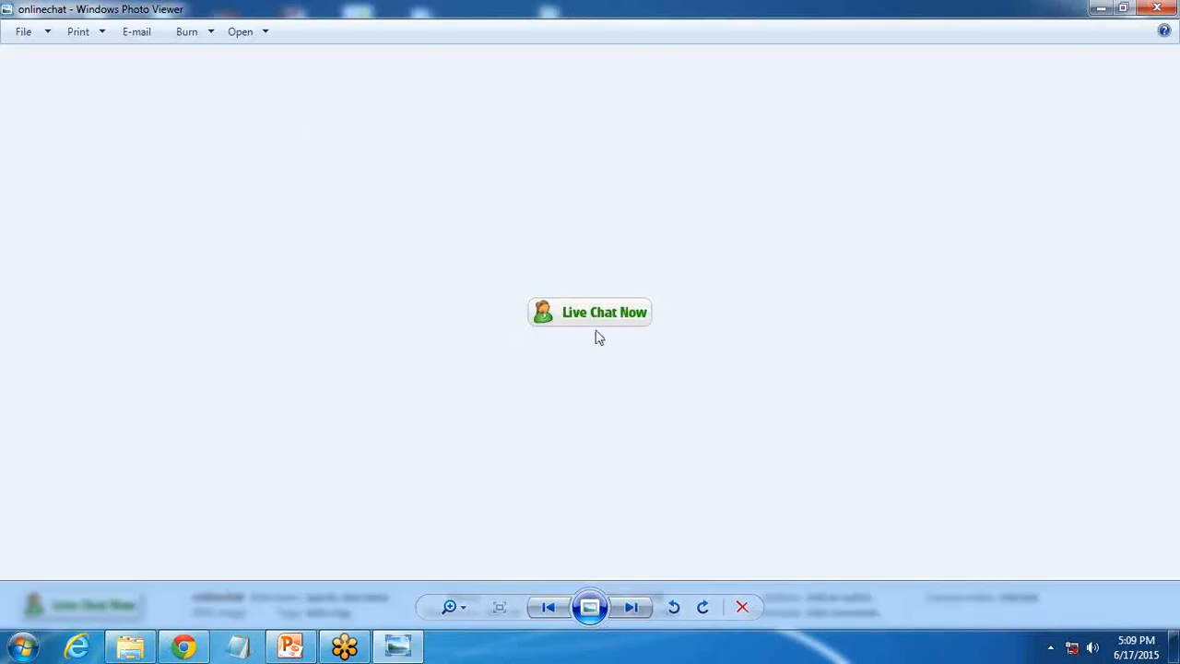
click(1158, 9)
click(182, 603)
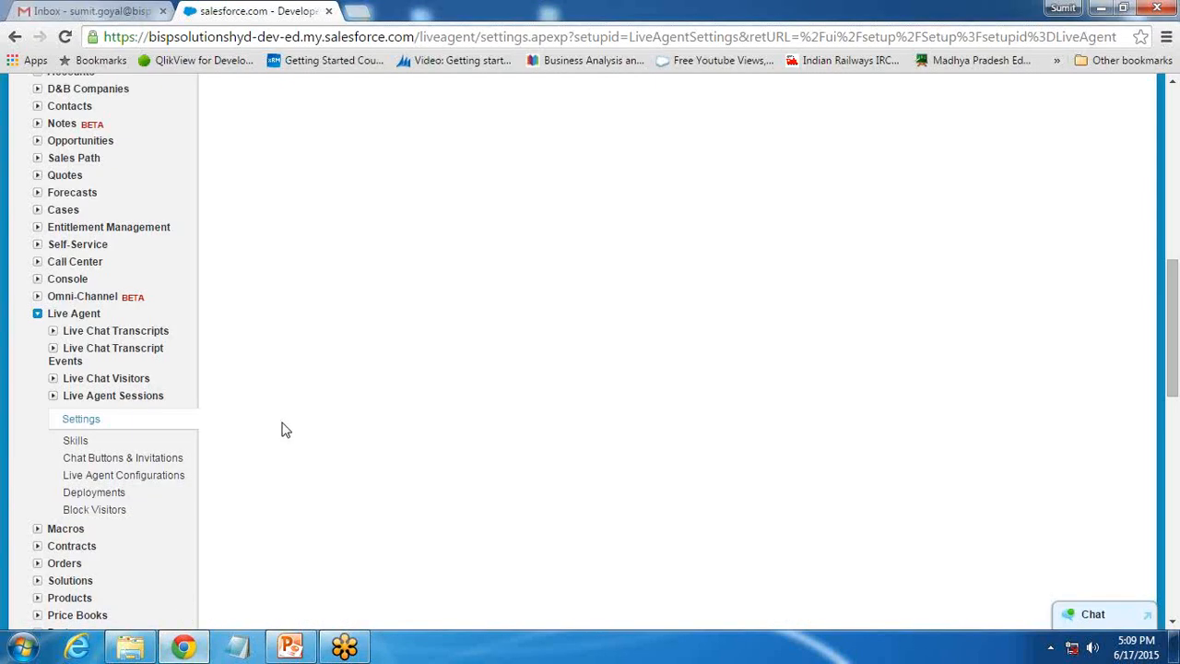
- Search the setup for "stat", open Static Resources, and review the offlinechatbutton and onlinechatbutton entries
scroll(266, 508, up, 7)
click(83, 195)
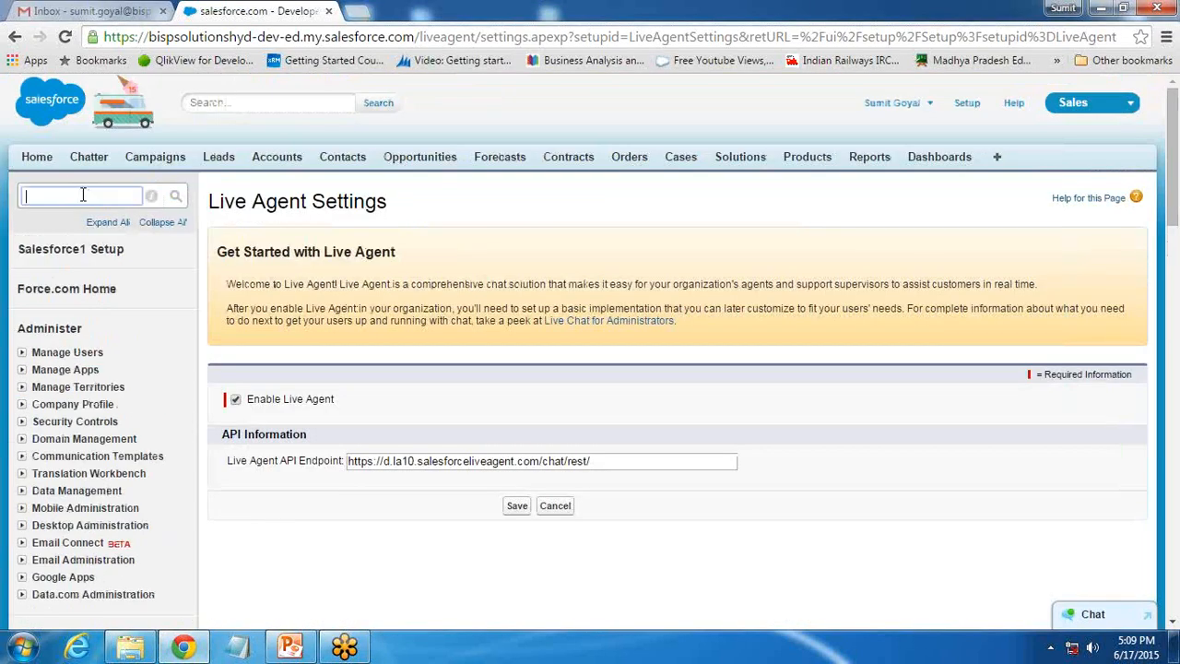
text(stat)
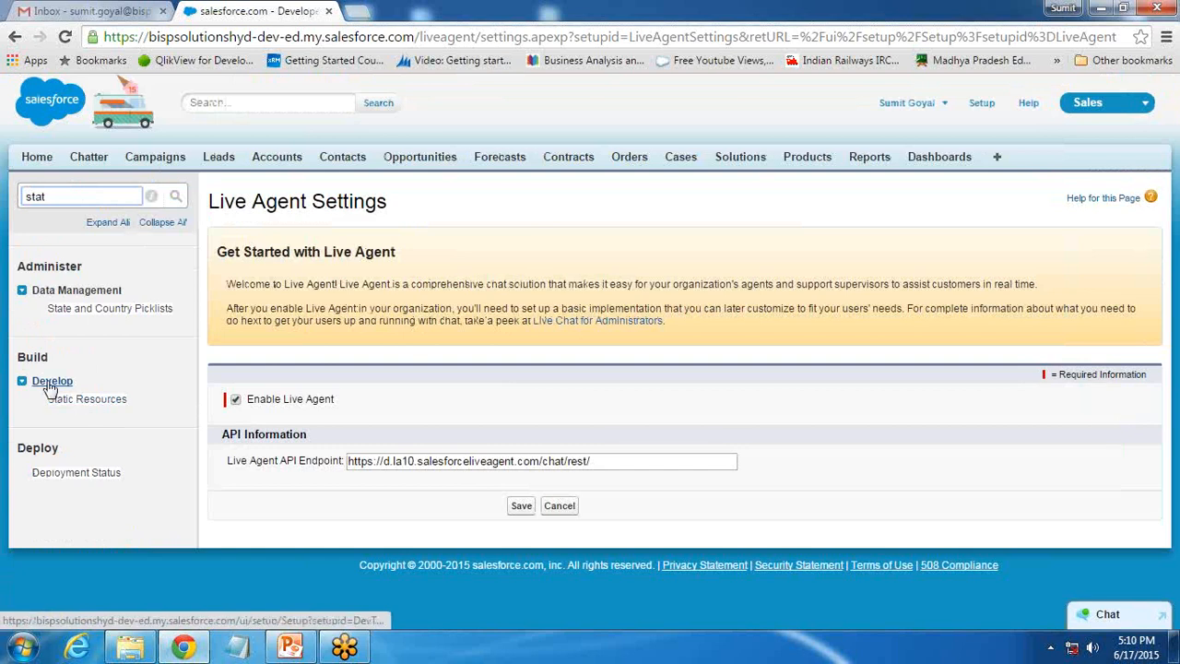
click(75, 402)
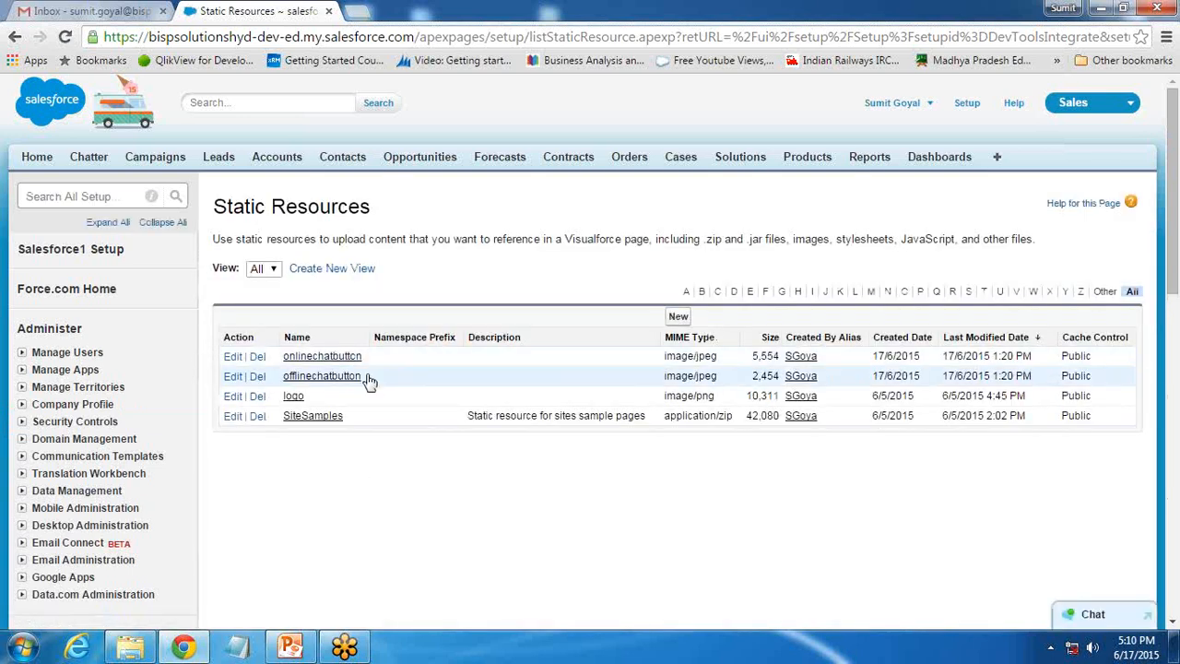
drag(369, 379, 281, 382)
drag(387, 361, 286, 359)
click(342, 508)
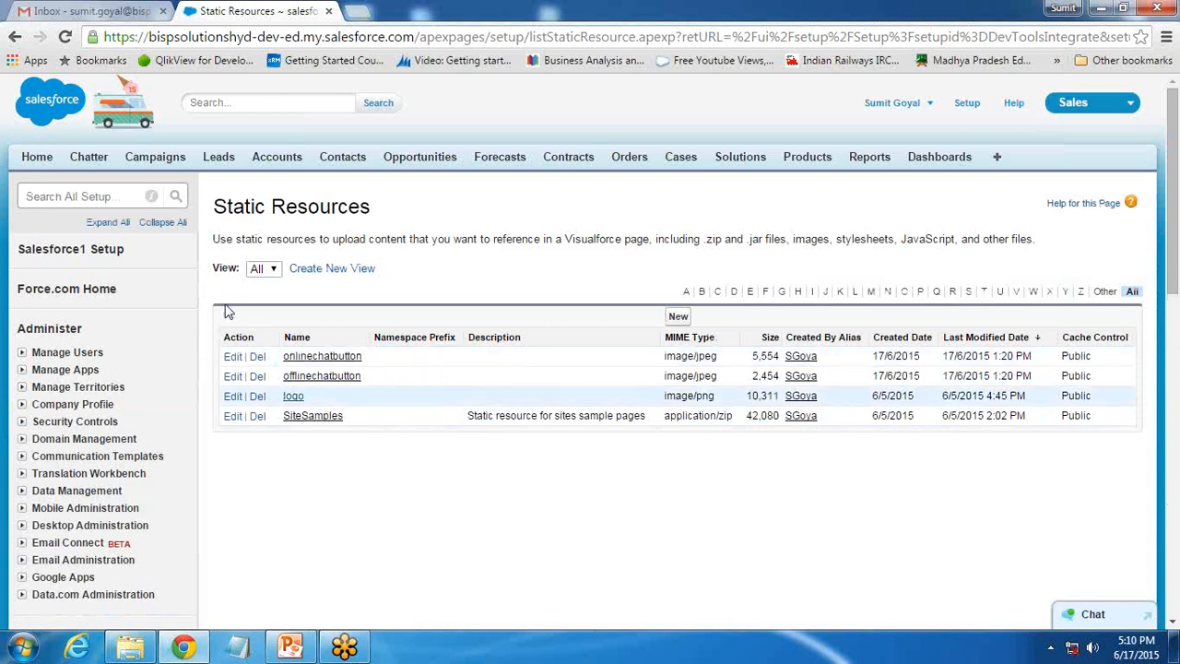
- Open the Live Agent Skills page from the Customize setup area
scroll(298, 501, down, 5)
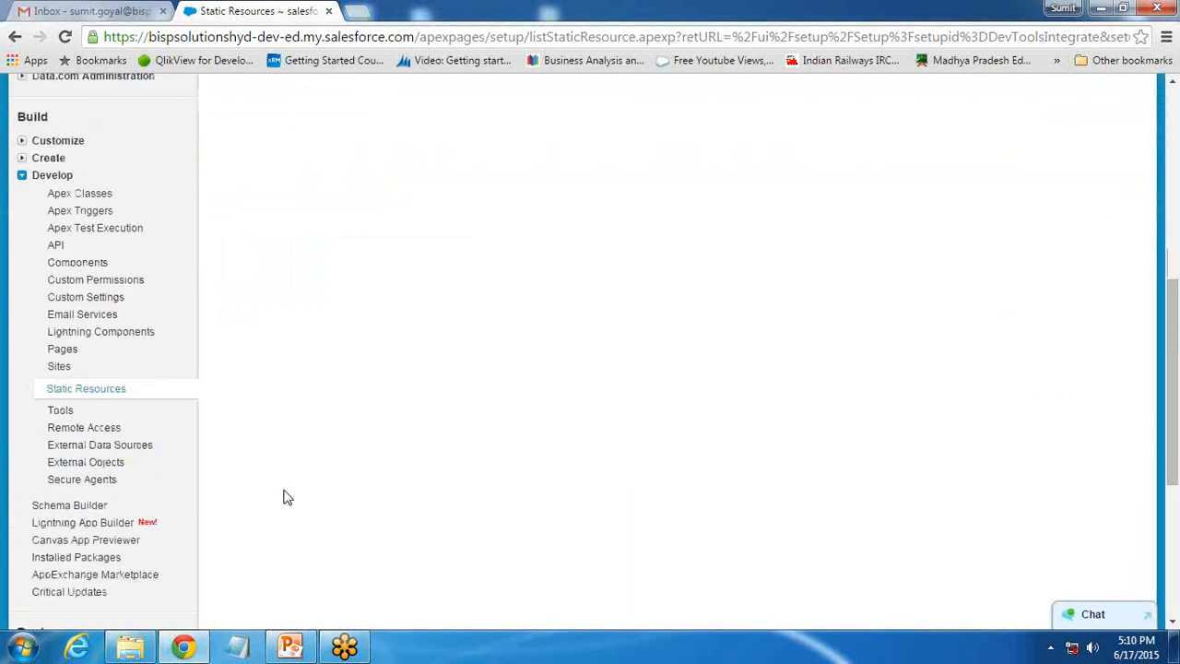
scroll(285, 495, down, 1)
scroll(285, 495, up, 4)
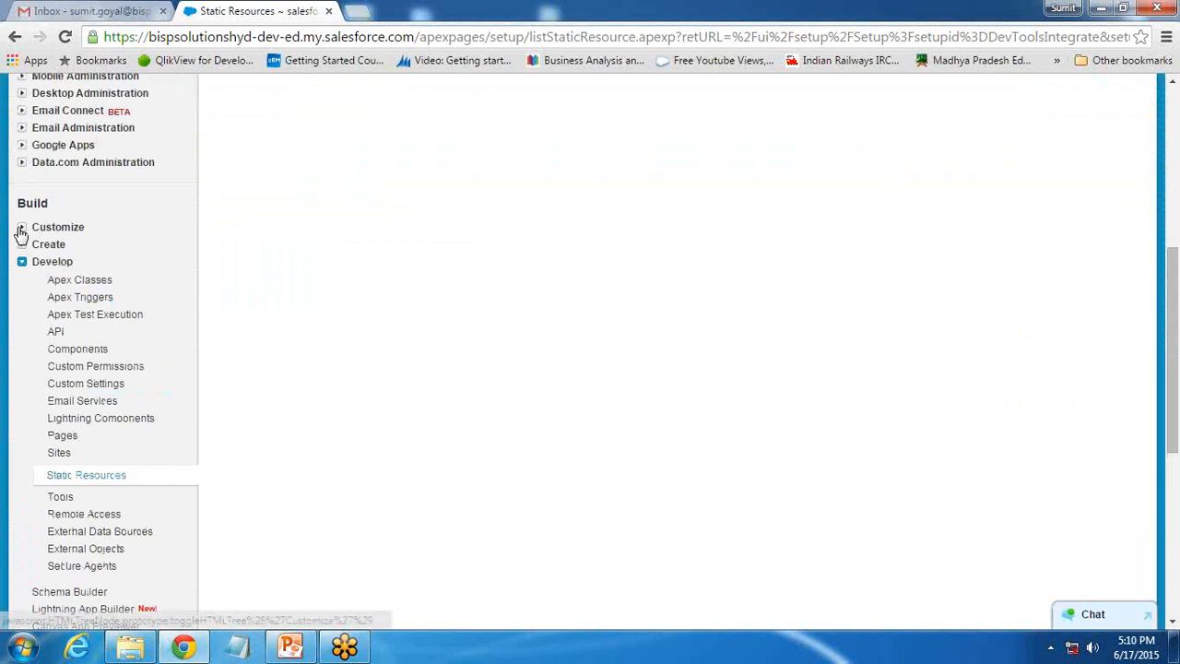
click(21, 231)
scroll(194, 512, down, 3)
scroll(193, 512, down, 5)
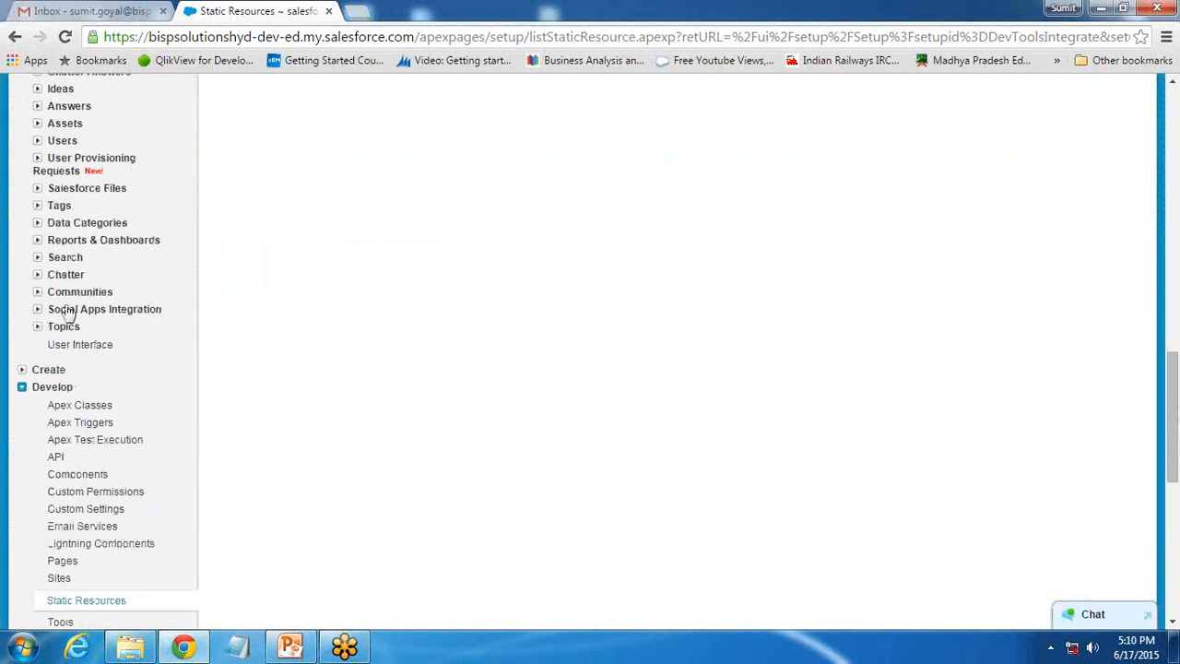
scroll(53, 193, up, 4)
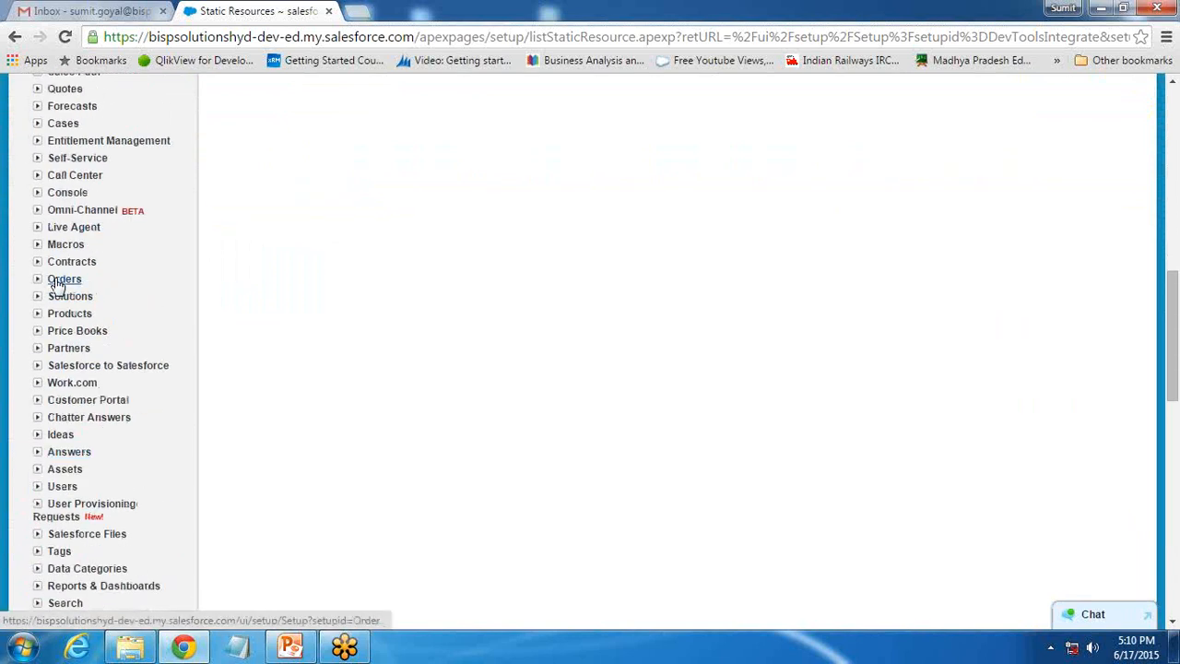
click(39, 229)
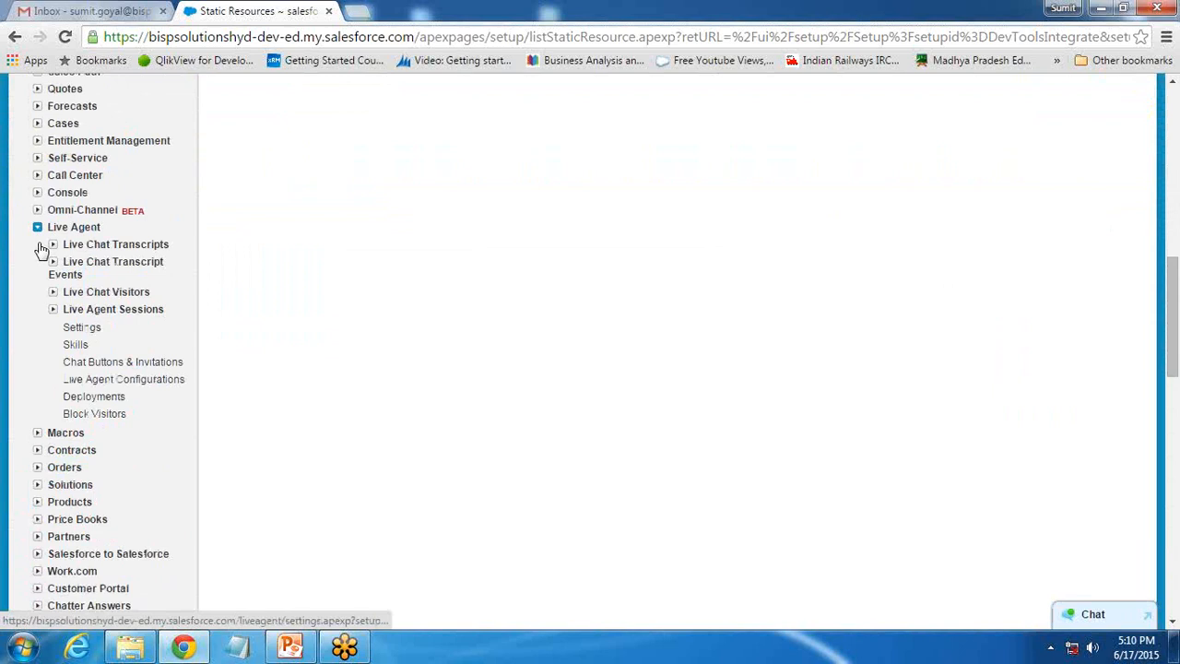
click(76, 344)
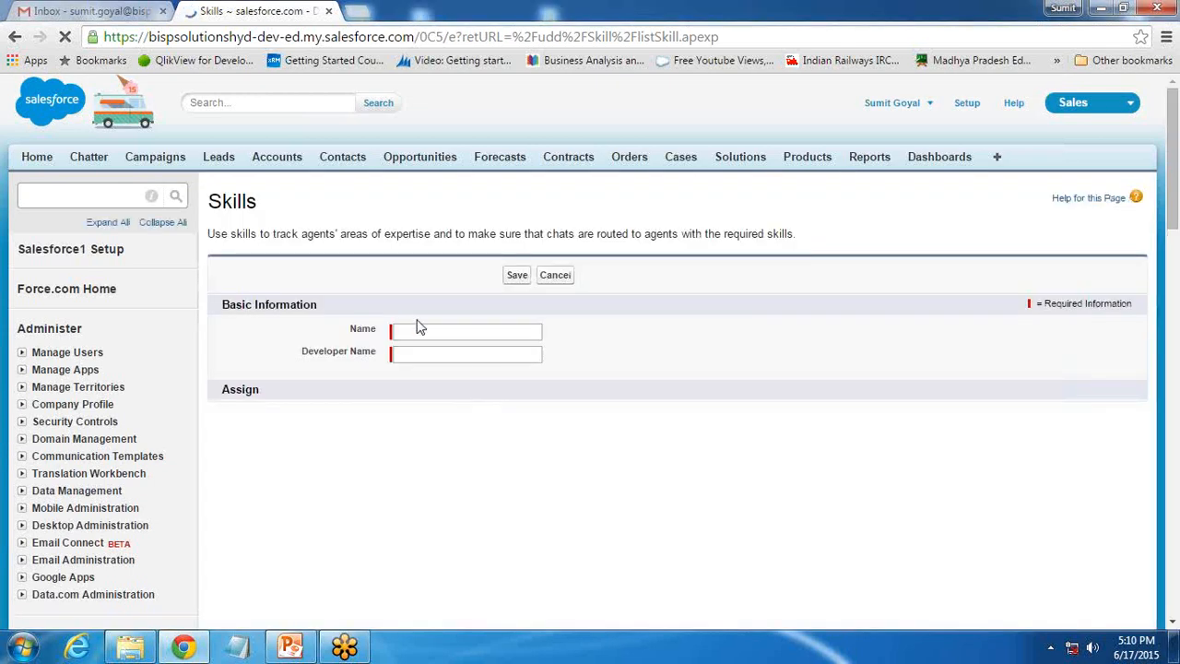
- Name the new skill Bisp Service Skill Group and use the matching developer name Bisp_Service_Skill_Group
click(442, 332)
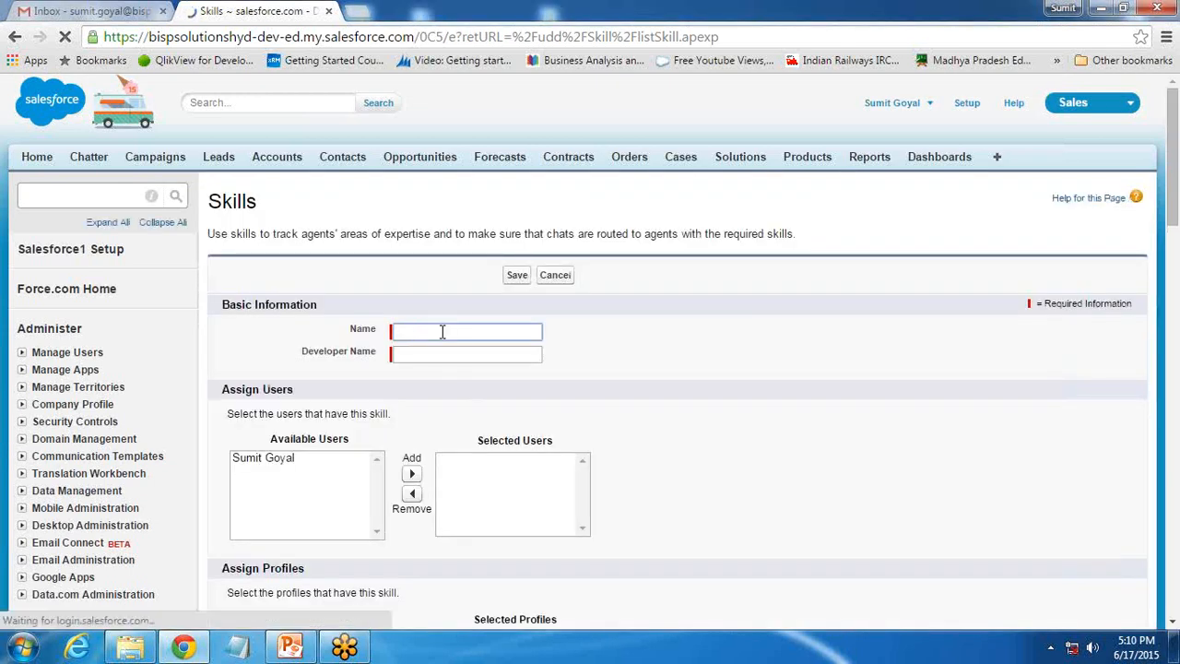
text(Bisp)
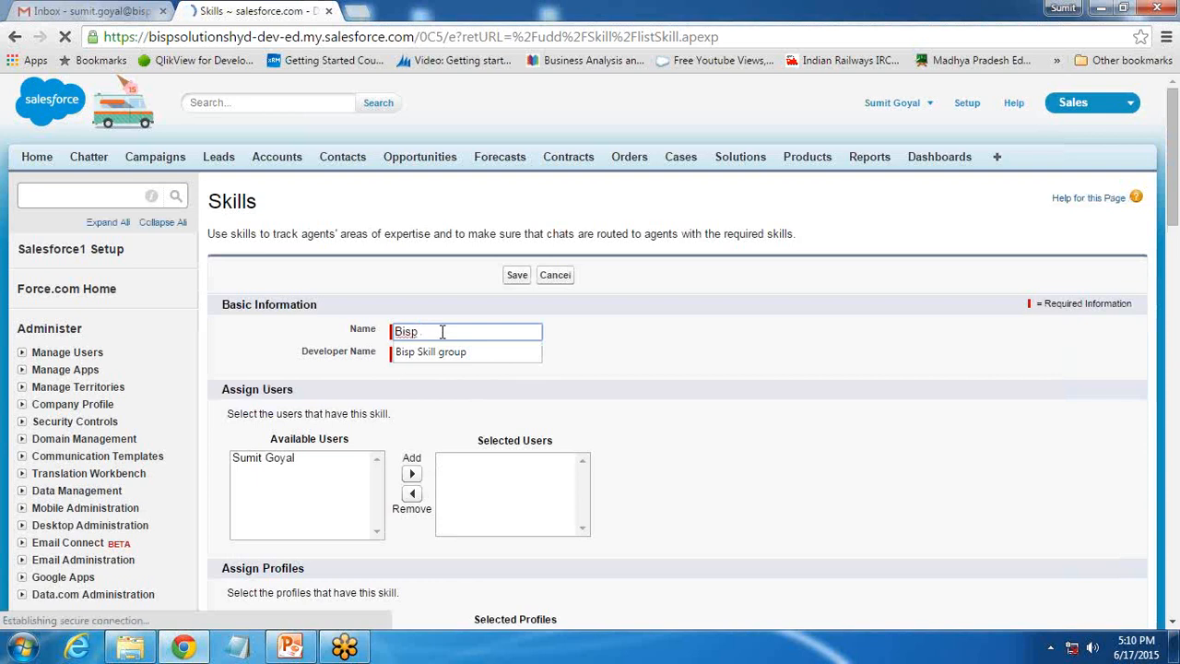
text( Skill)
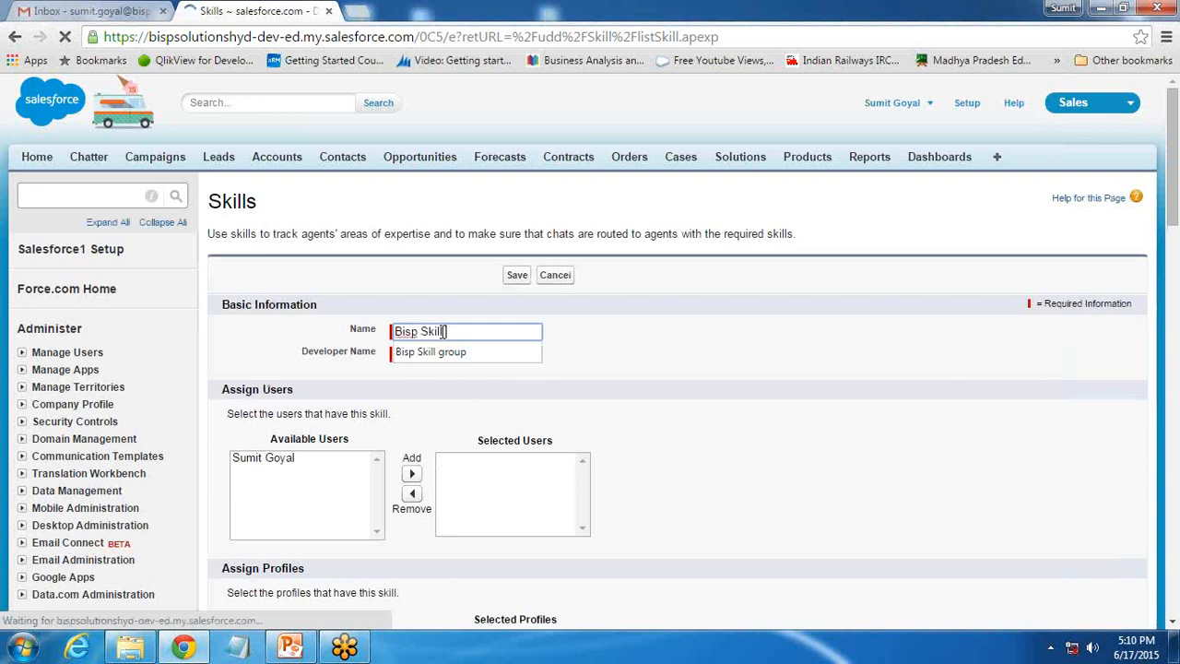
text( G)
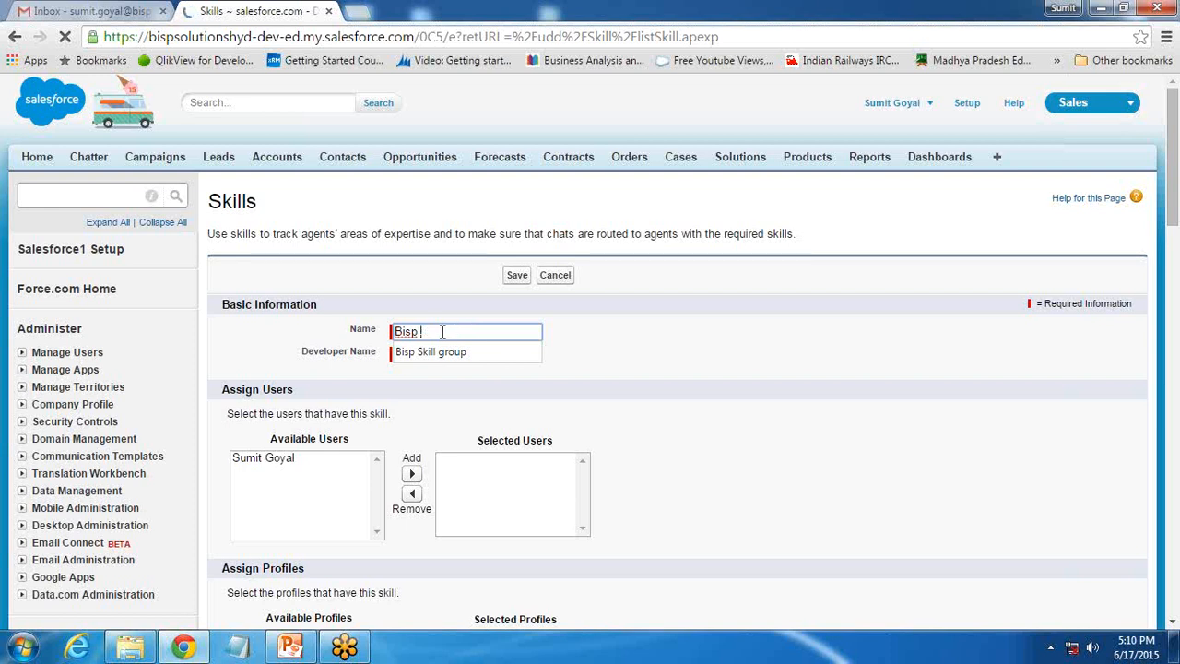
text(Cu)
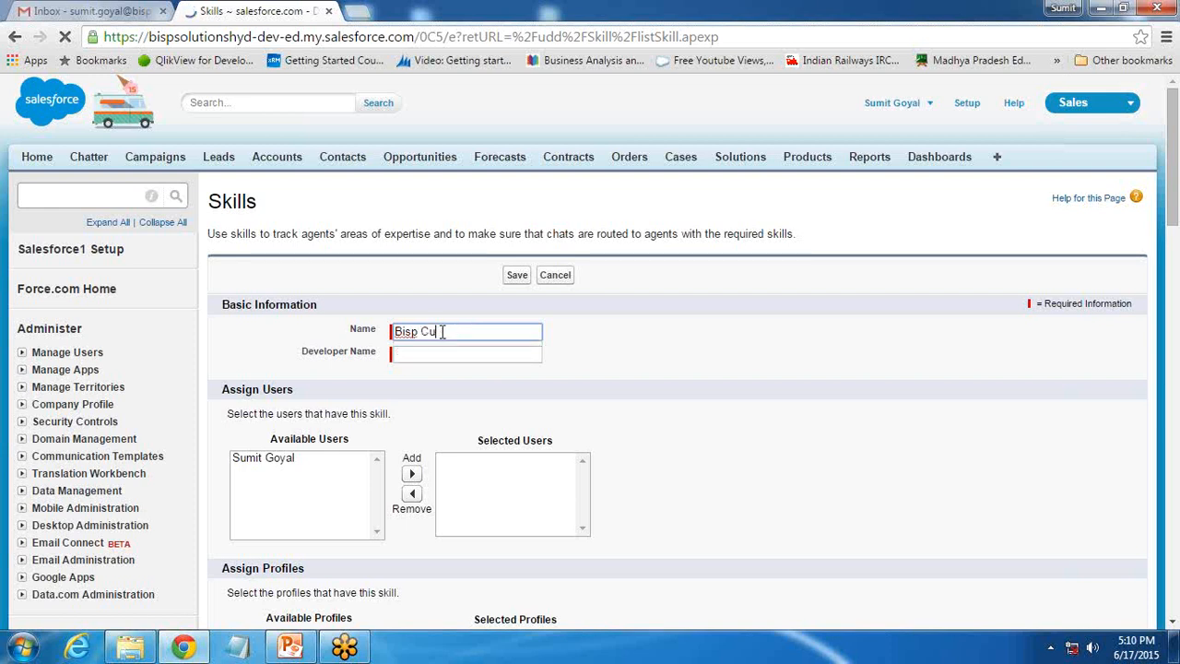
key(BackSpace)
key(BackSpace)
text(Service Skill Group)
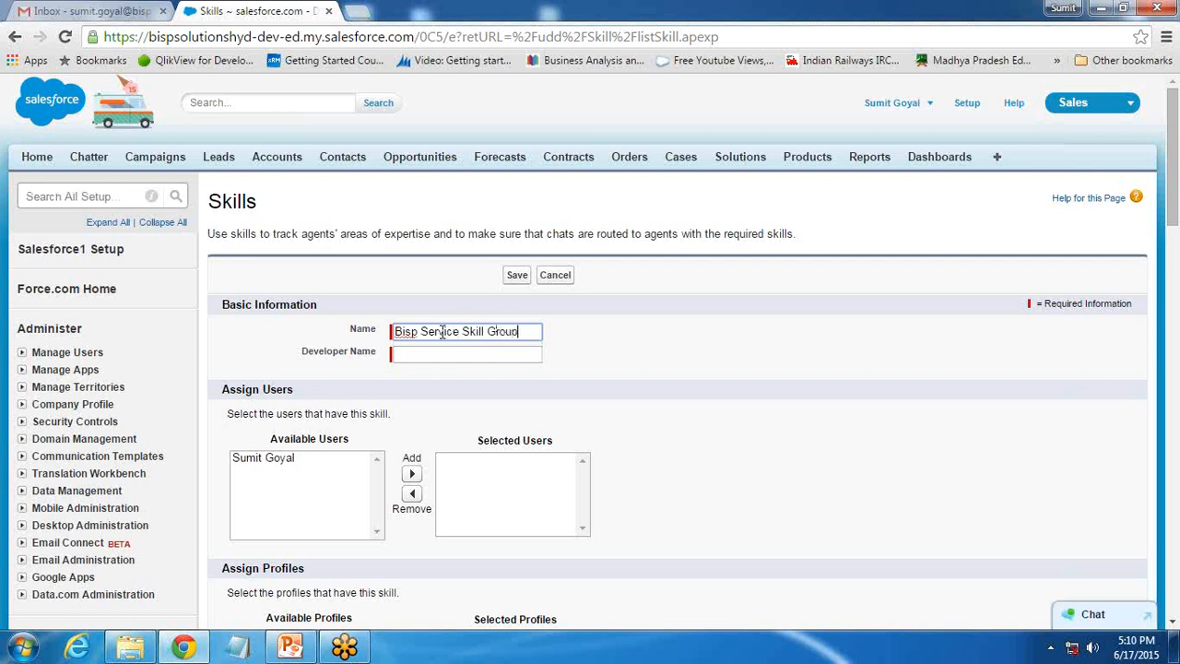
key(Tab)
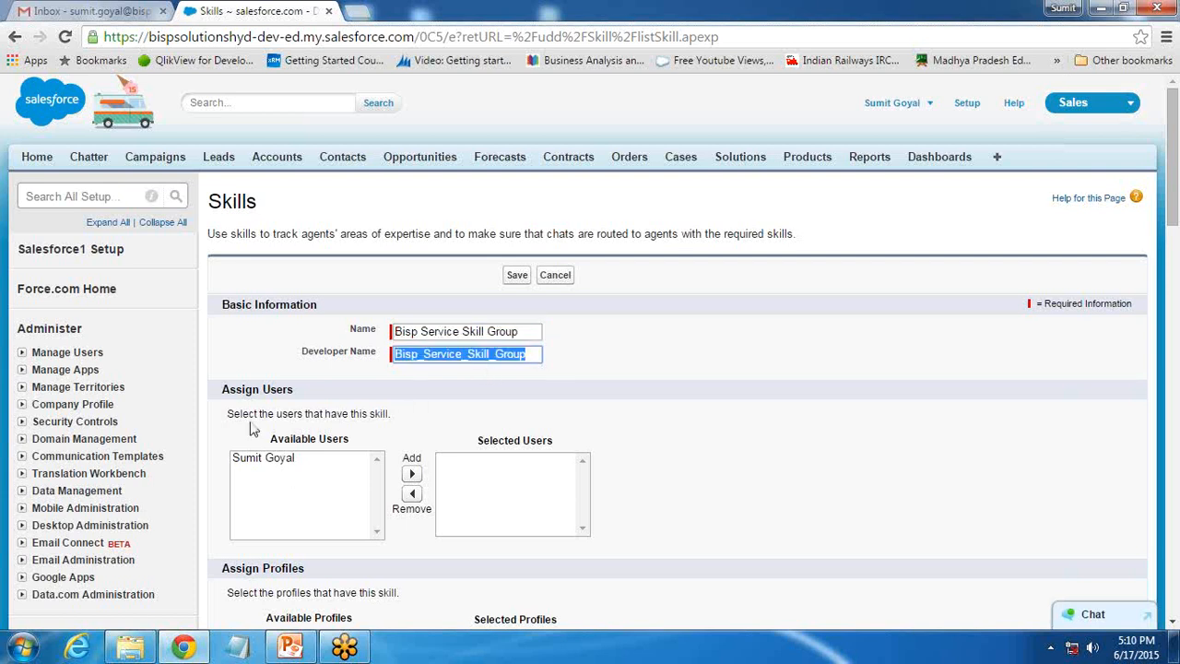
- Assign the only available user to the Bisp Service Skill Group skill
scroll(378, 417, down, 1)
drag(221, 304, 295, 304)
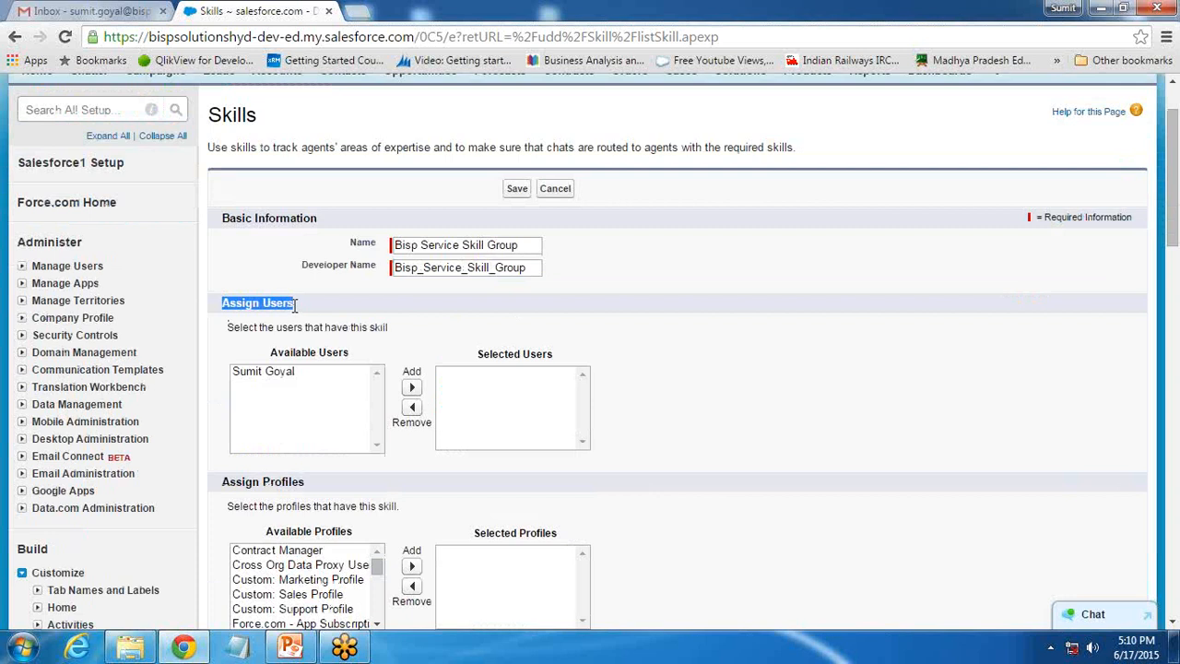
click(277, 372)
click(412, 387)
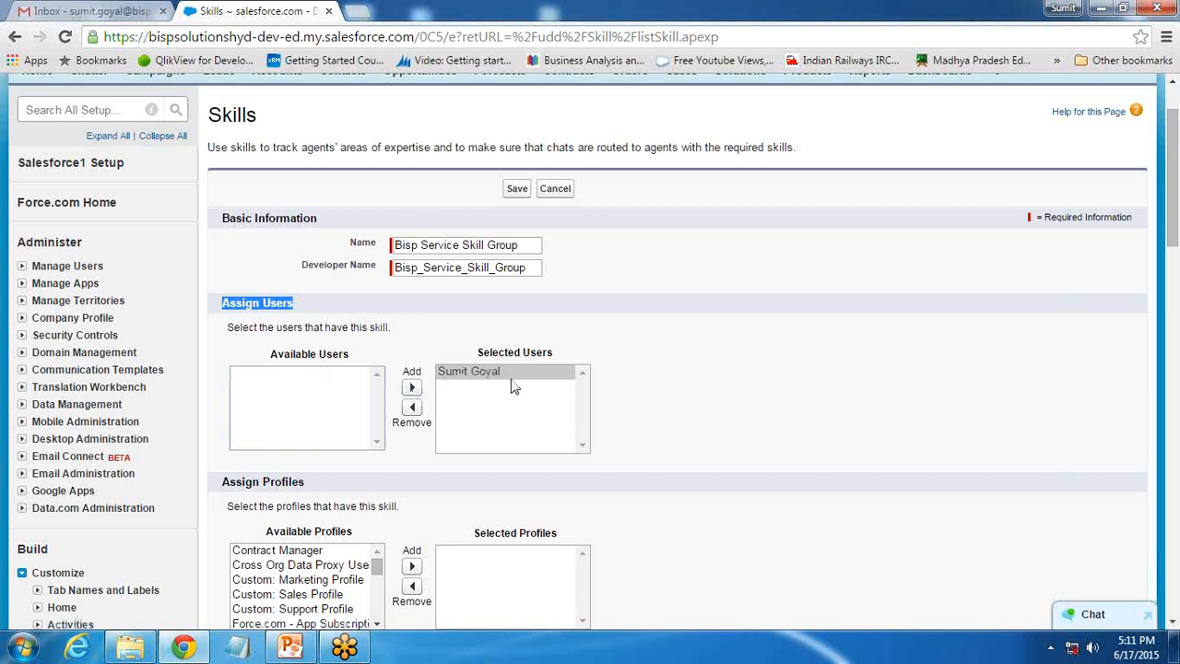
- Assign all available profiles to the skill and save it
scroll(540, 416, down, 3)
click(315, 341)
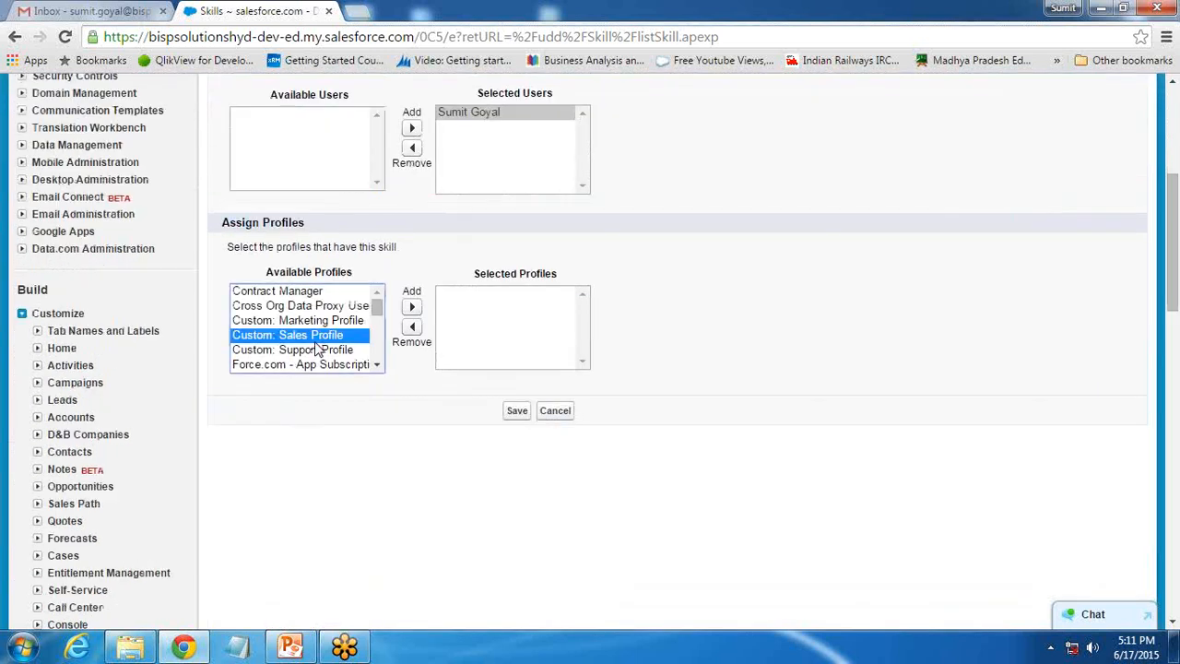
drag(229, 247, 399, 248)
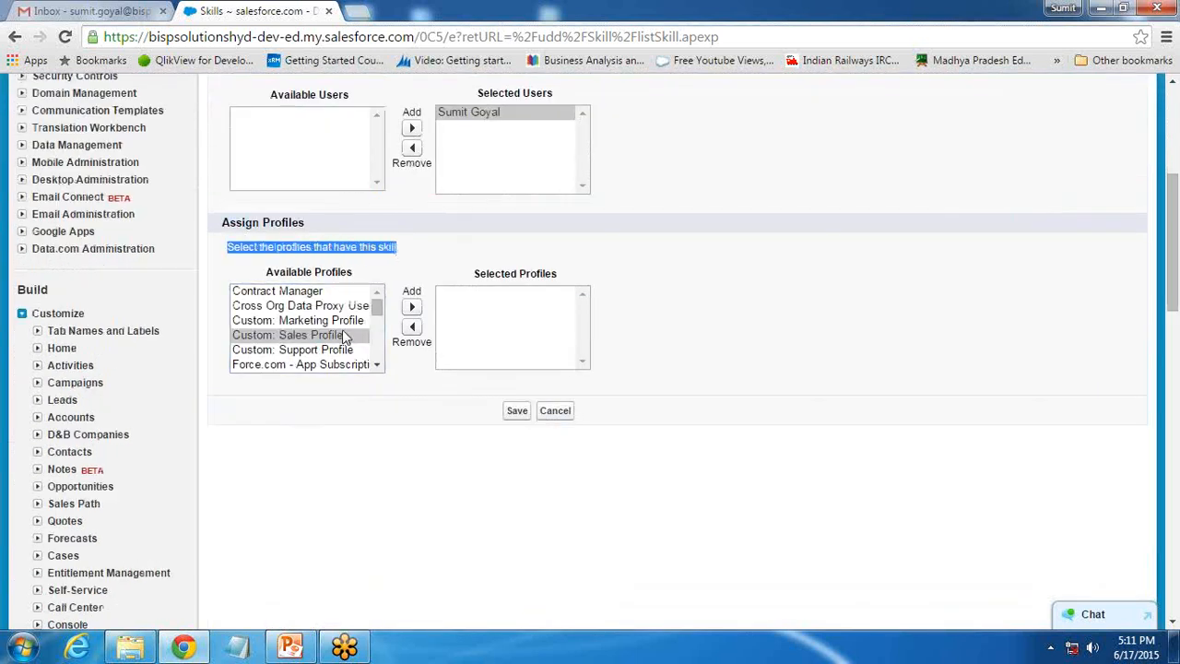
click(343, 337)
key(ctrl+a)
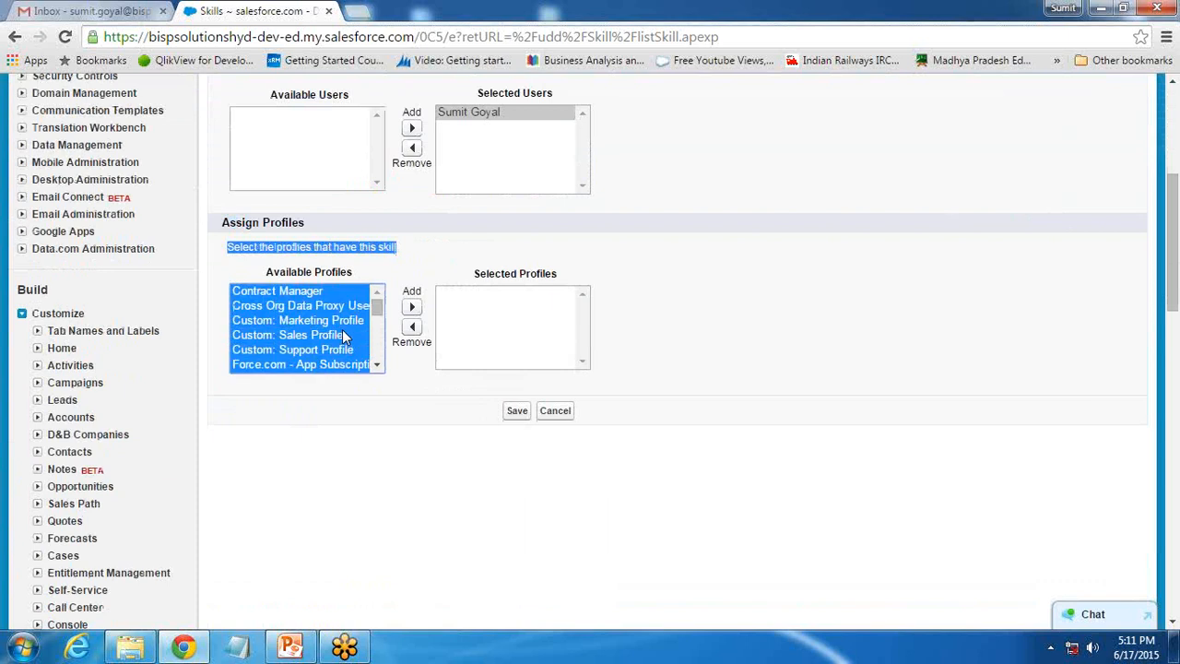
click(412, 306)
click(519, 412)
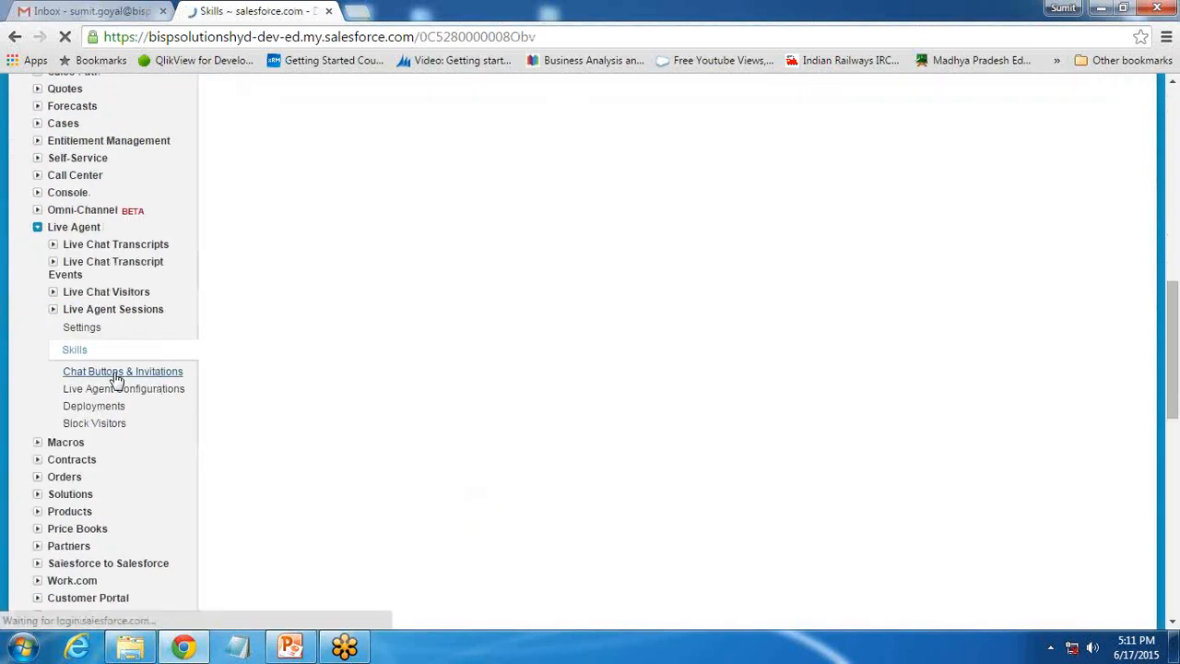
- Start a new entry in the Live Agent Chat Buttons & Invitations setup and set its type to Chat Button
click(115, 374)
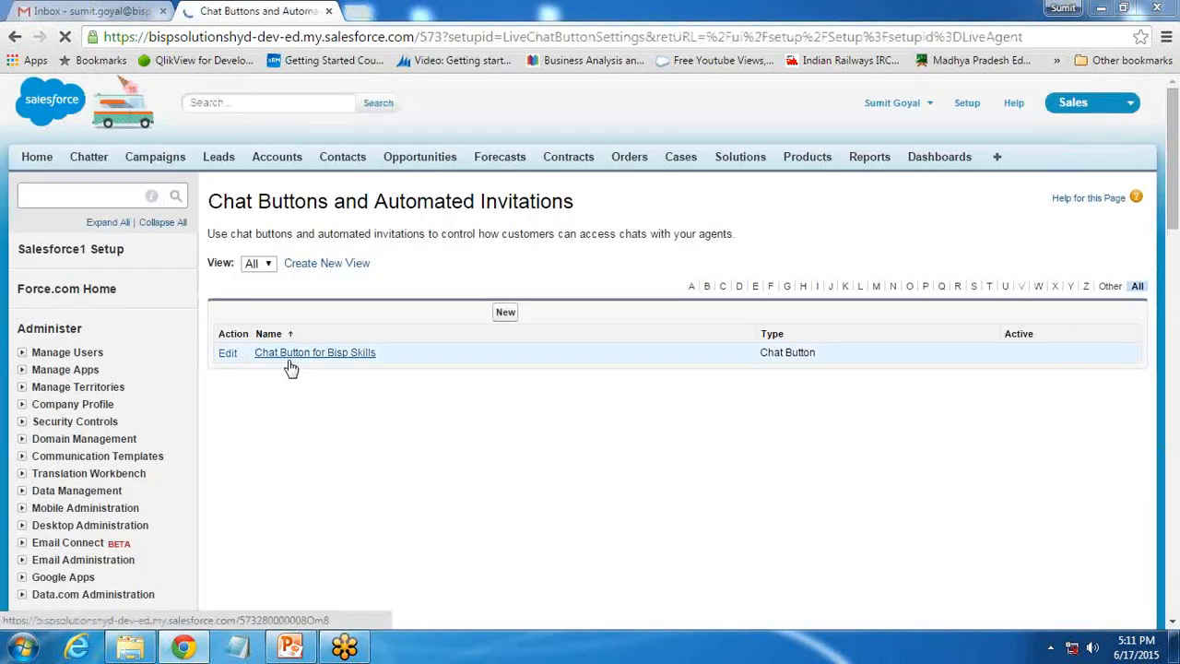
click(505, 313)
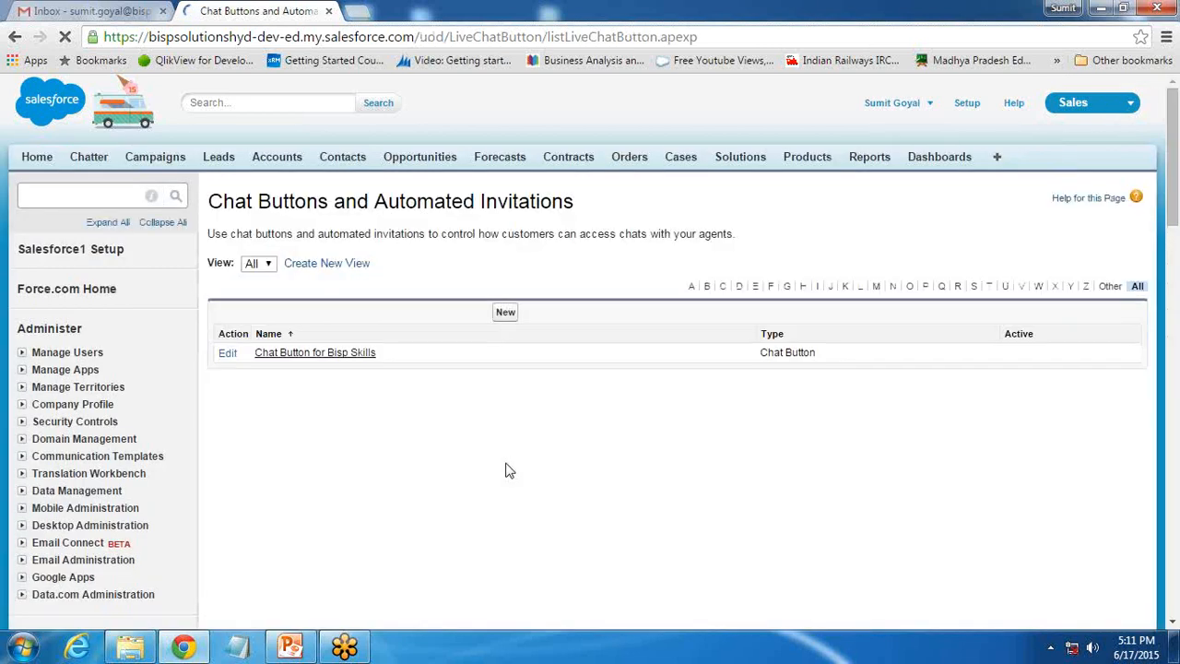
click(506, 314)
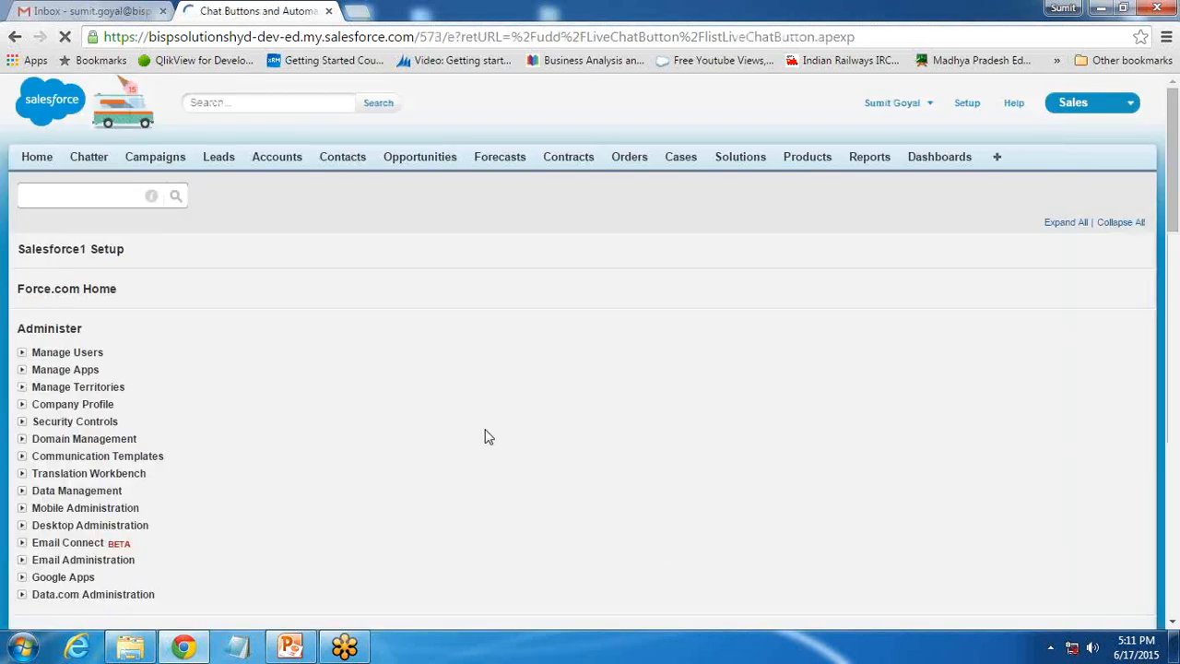
click(451, 347)
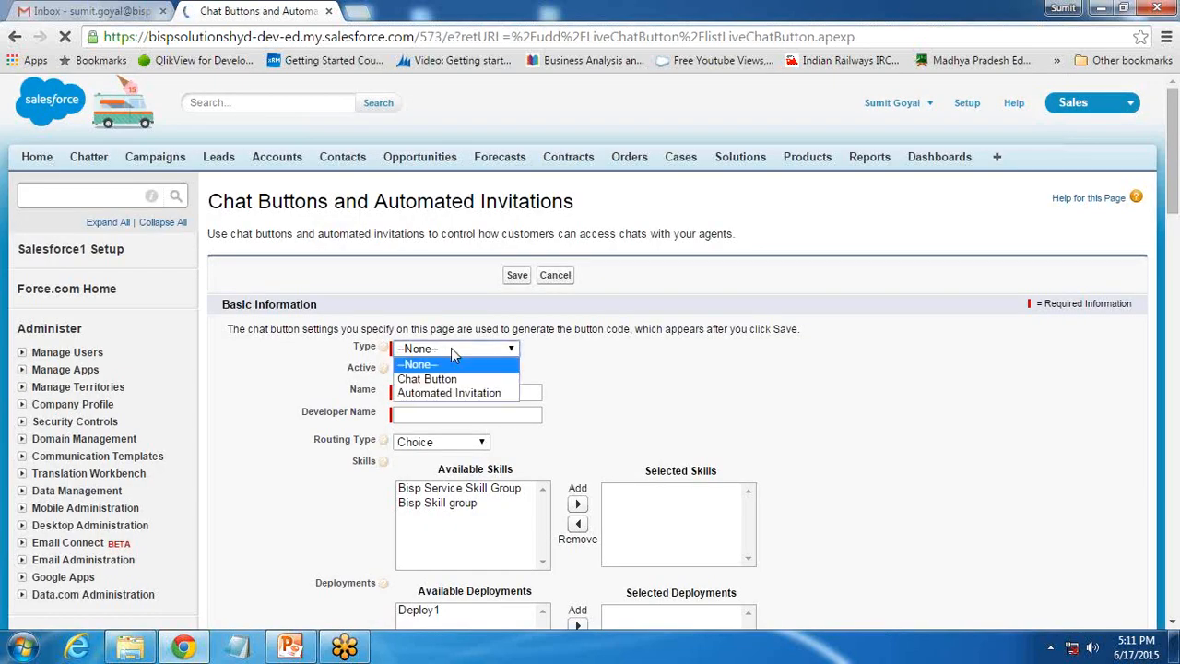
click(449, 384)
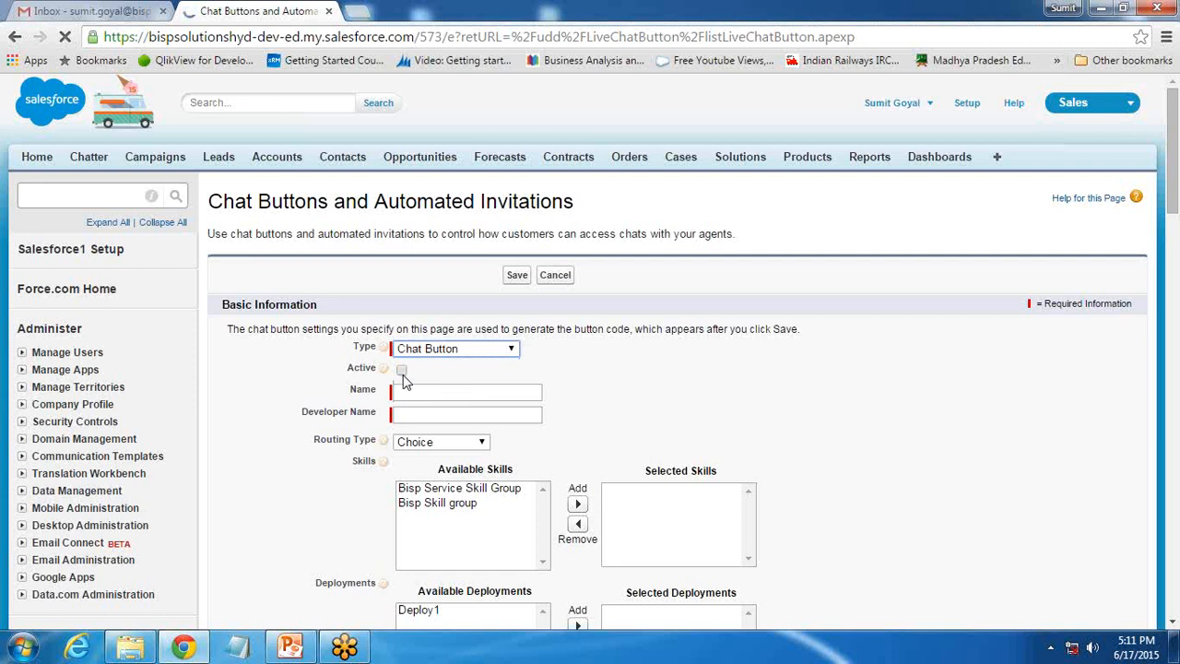
click(402, 371)
- Name the chat button "Chat Button For Bisp Customer Care group" and let the developer name fill in from it
click(427, 373)
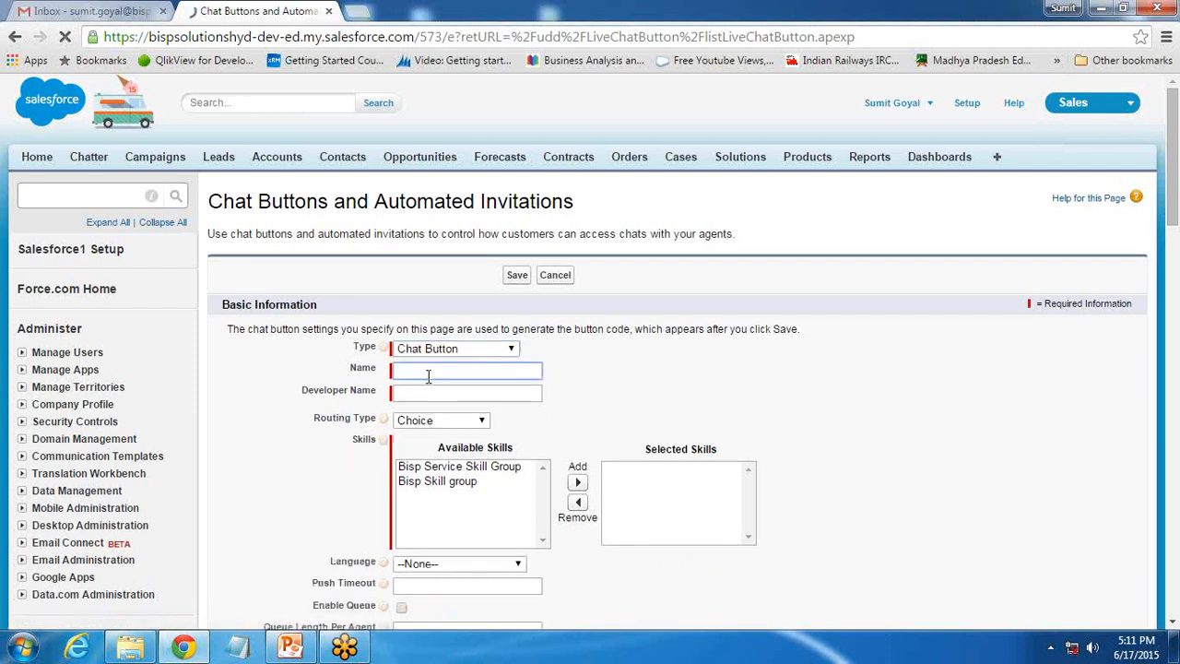
text(Chat Button)
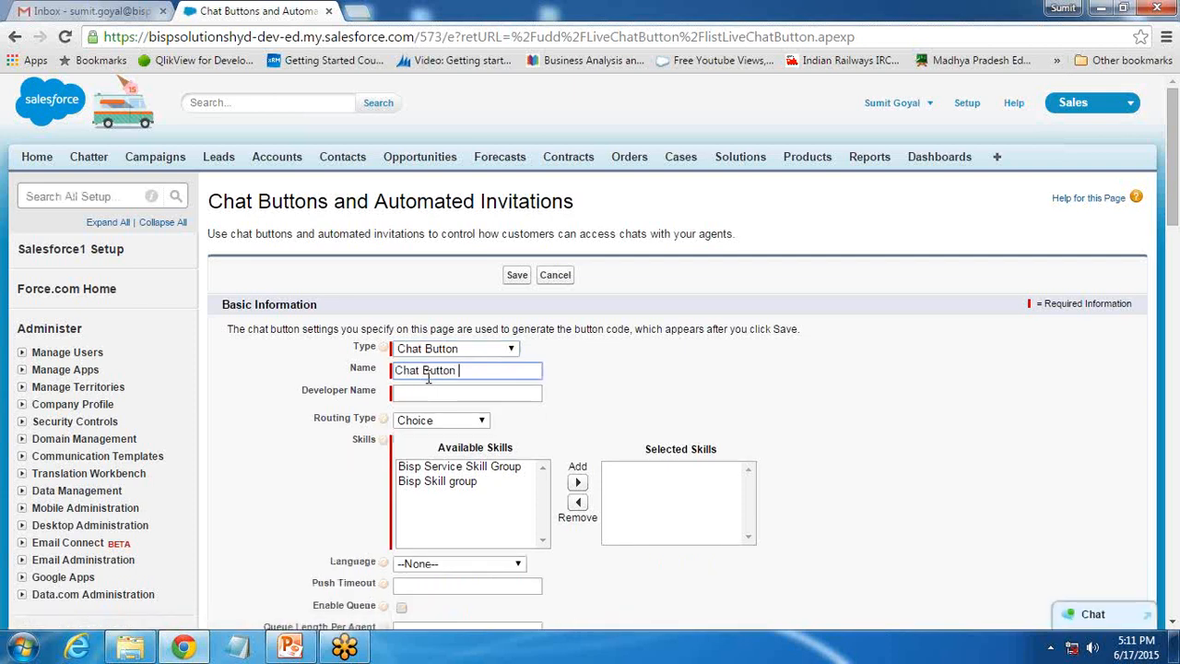
text( For )
text(Bisp )
text(Customer)
text( Care group)
key(Tab)
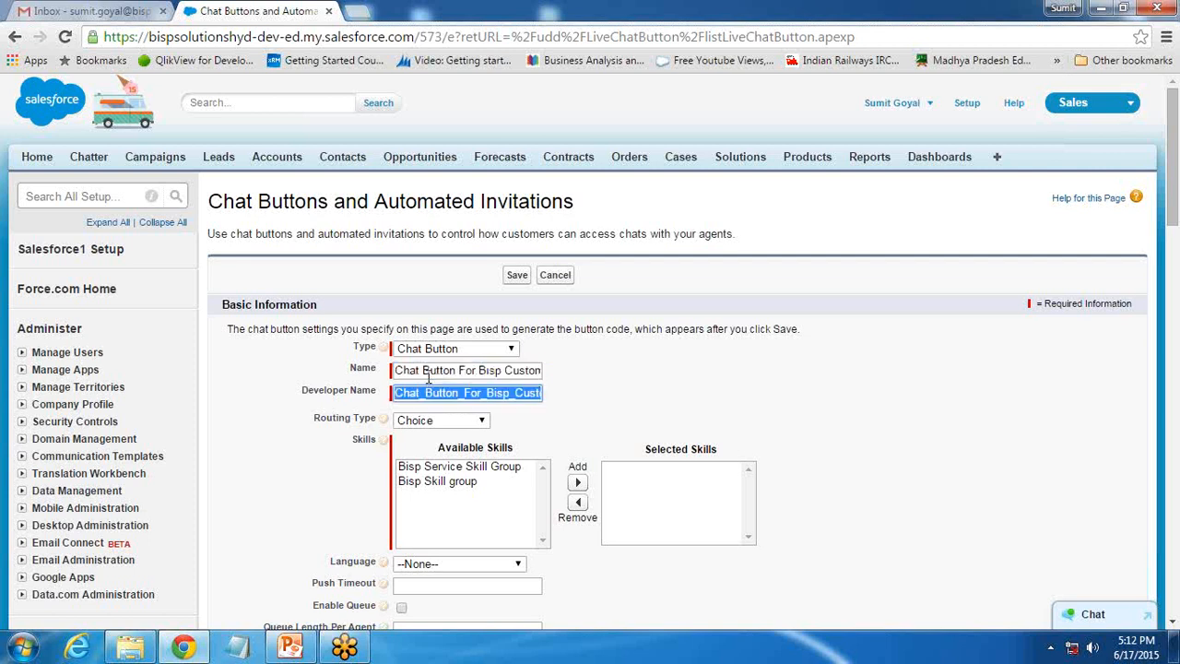
- Keep the routing type at Choice and add Bisp Service Skill Group to the chat button's selected skills
click(473, 422)
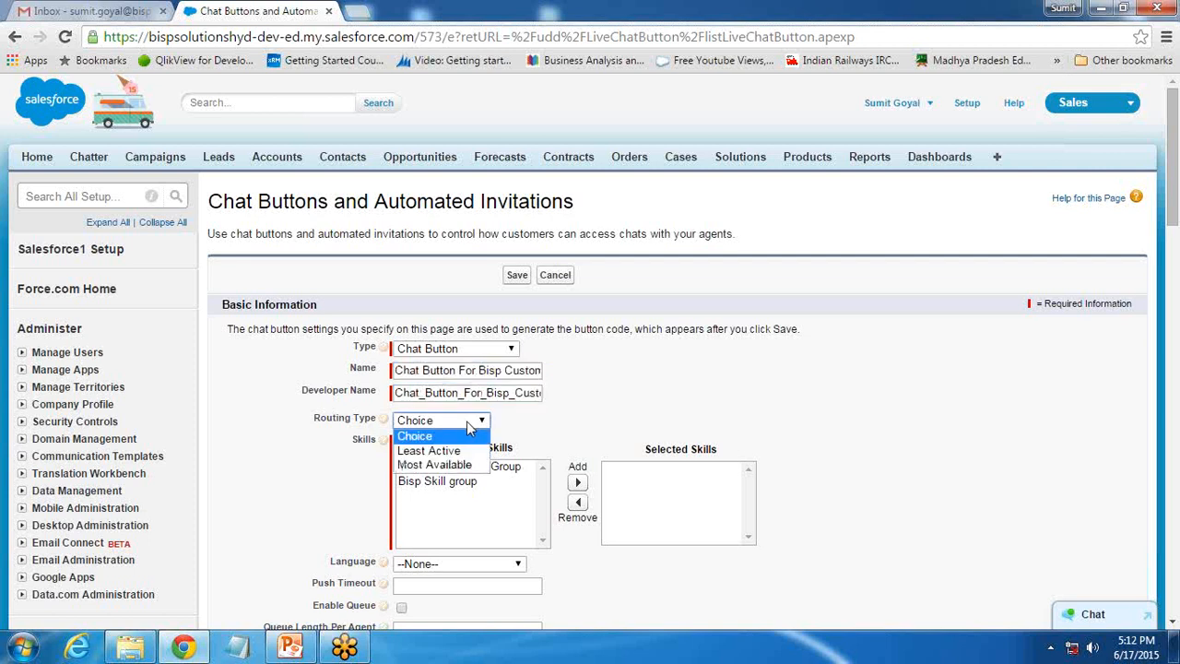
click(426, 437)
click(649, 420)
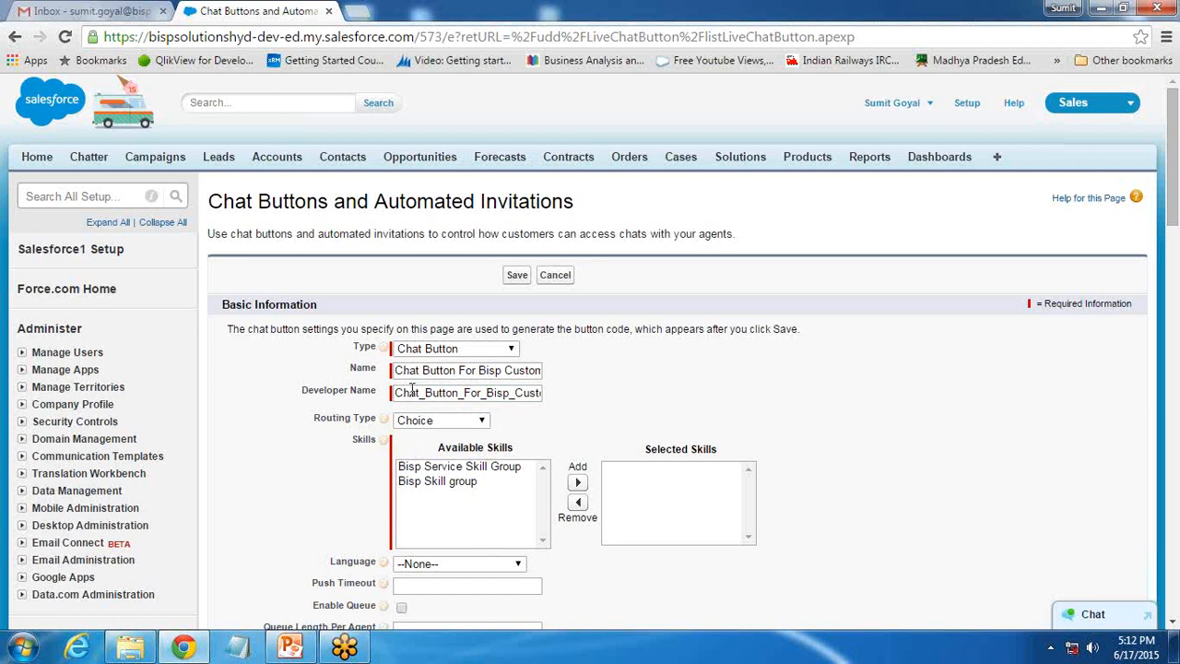
scroll(922, 448, down, 1)
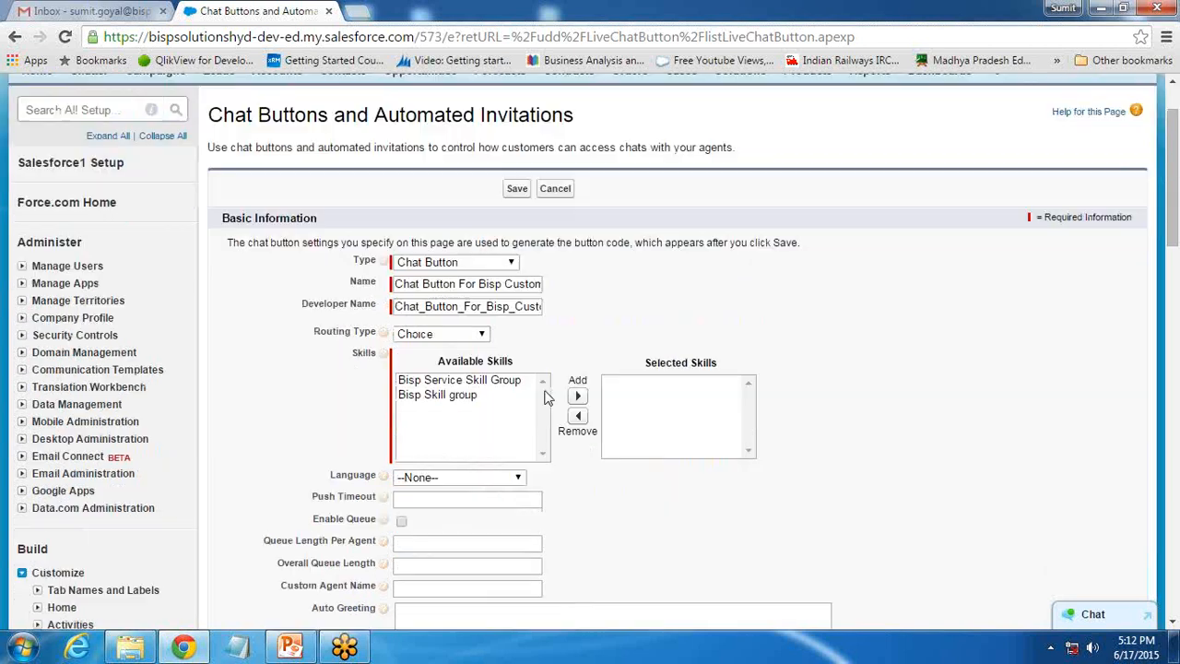
click(458, 385)
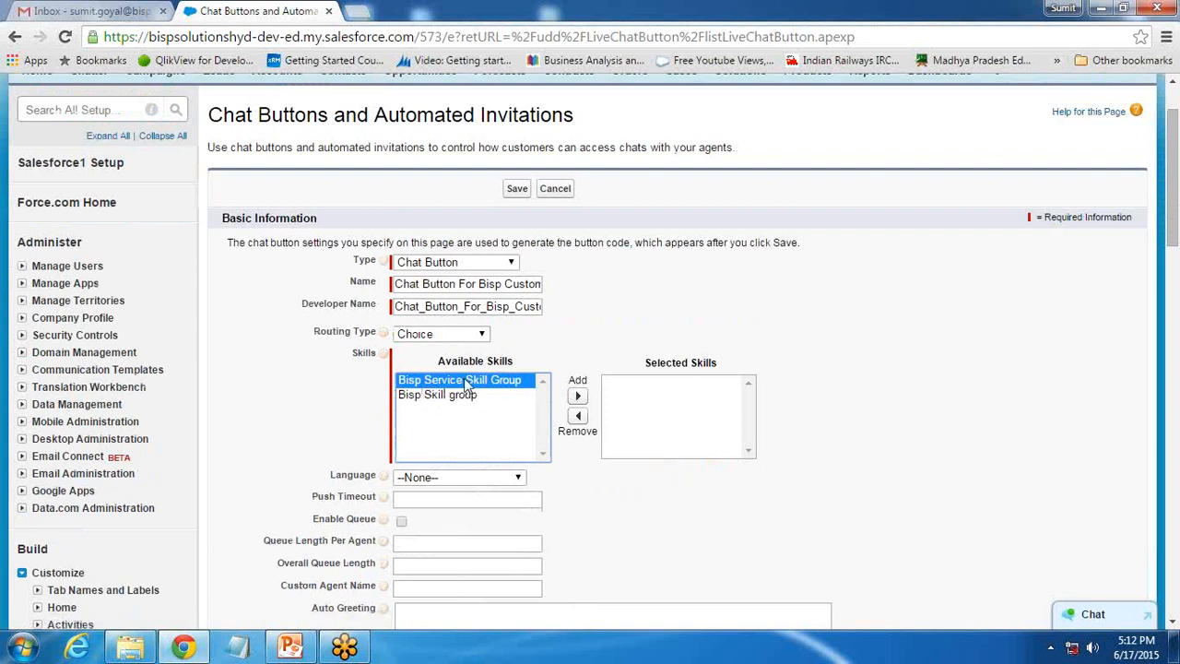
click(578, 395)
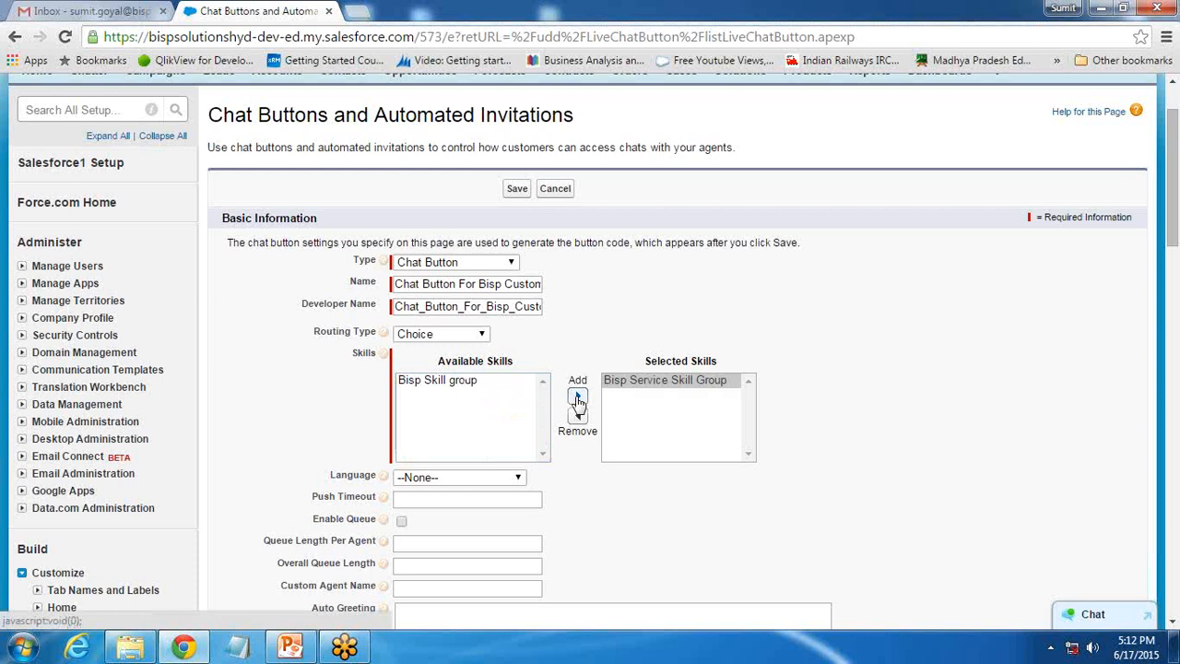
- Set the chat button's language to English and enable its queue
scroll(832, 410, down, 2)
click(455, 306)
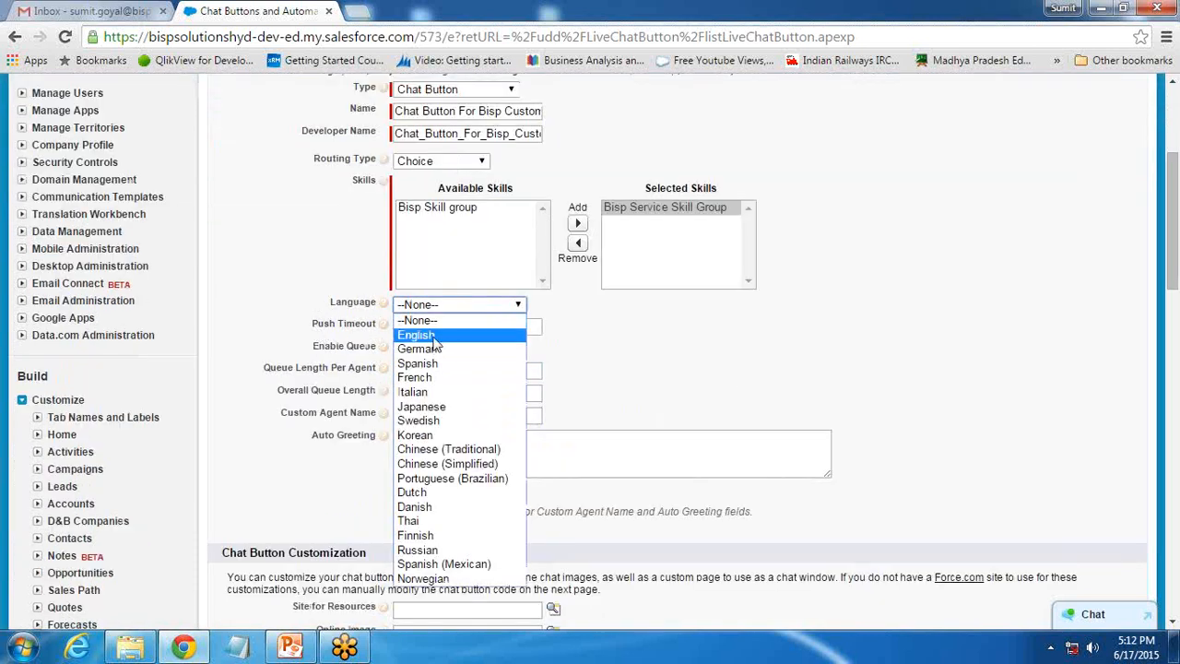
click(437, 334)
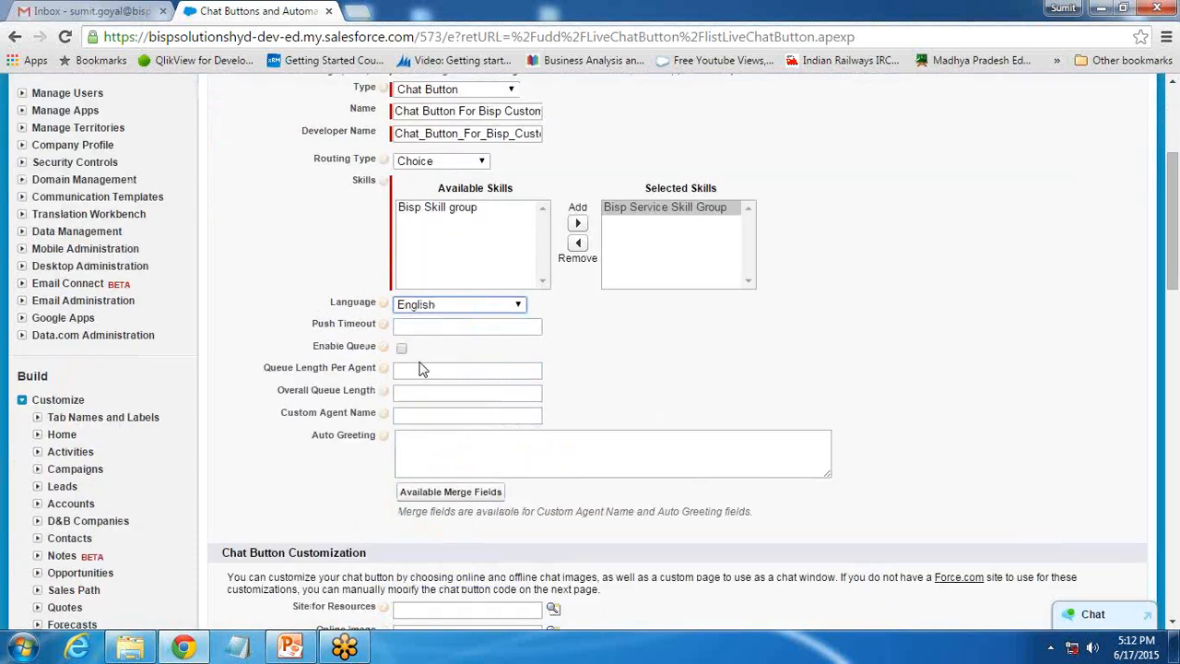
mouse_move(385, 350)
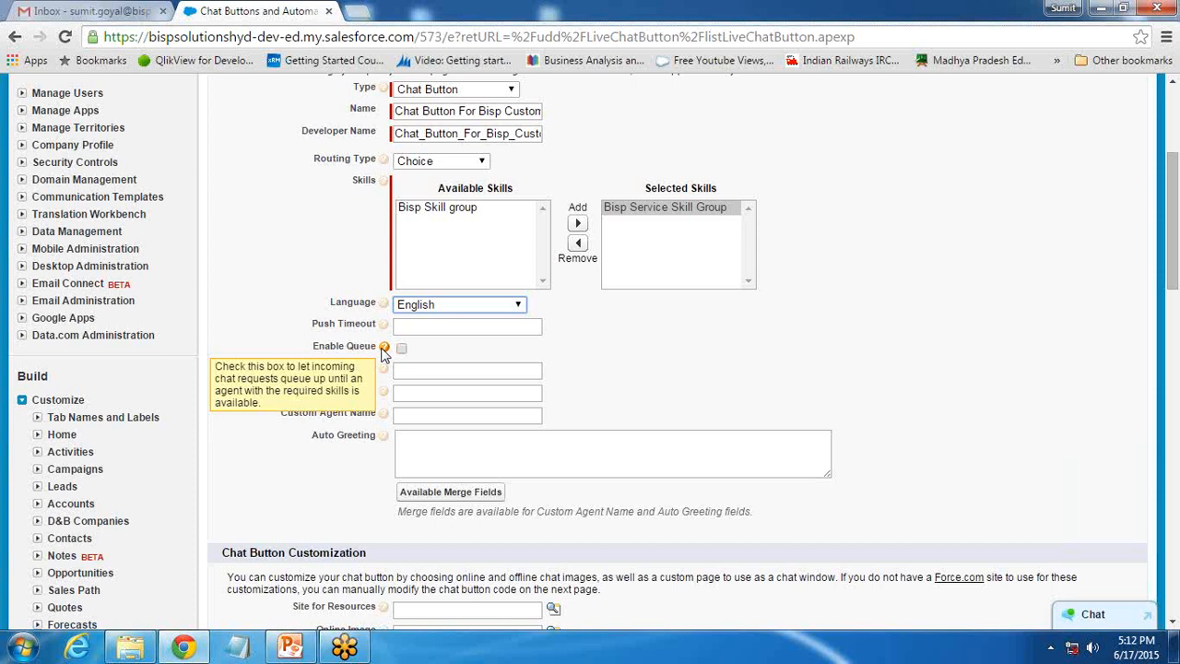
click(912, 363)
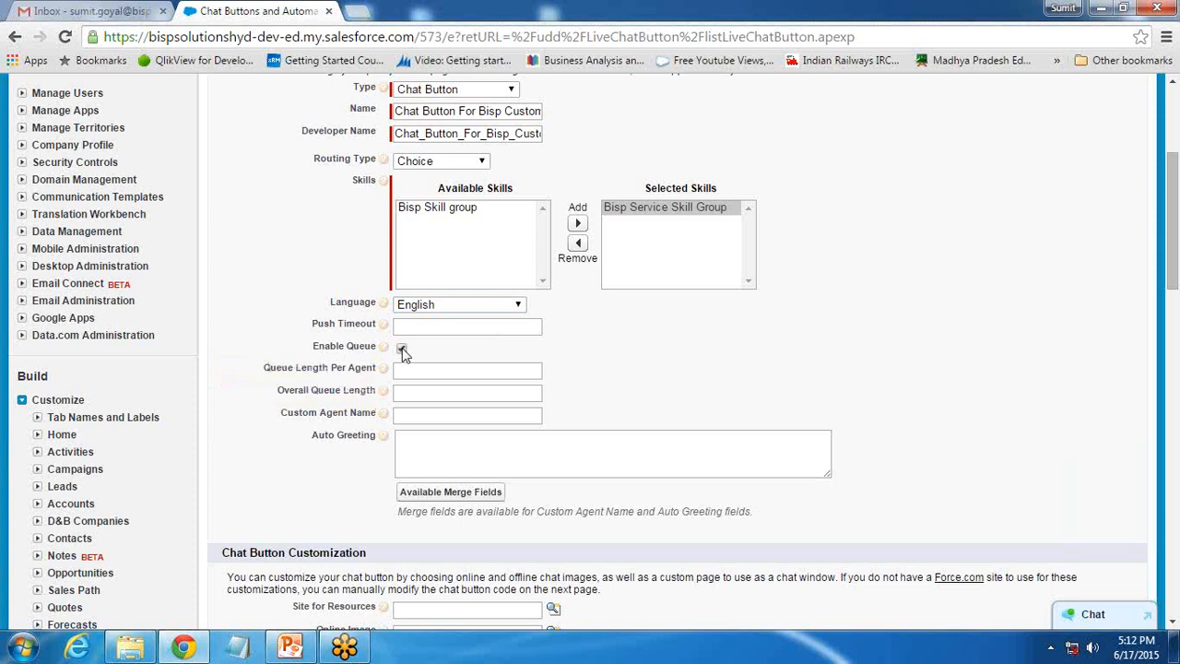
- Enter "Welcome to Bisp Chat Service" as the chat button's auto greeting
click(492, 461)
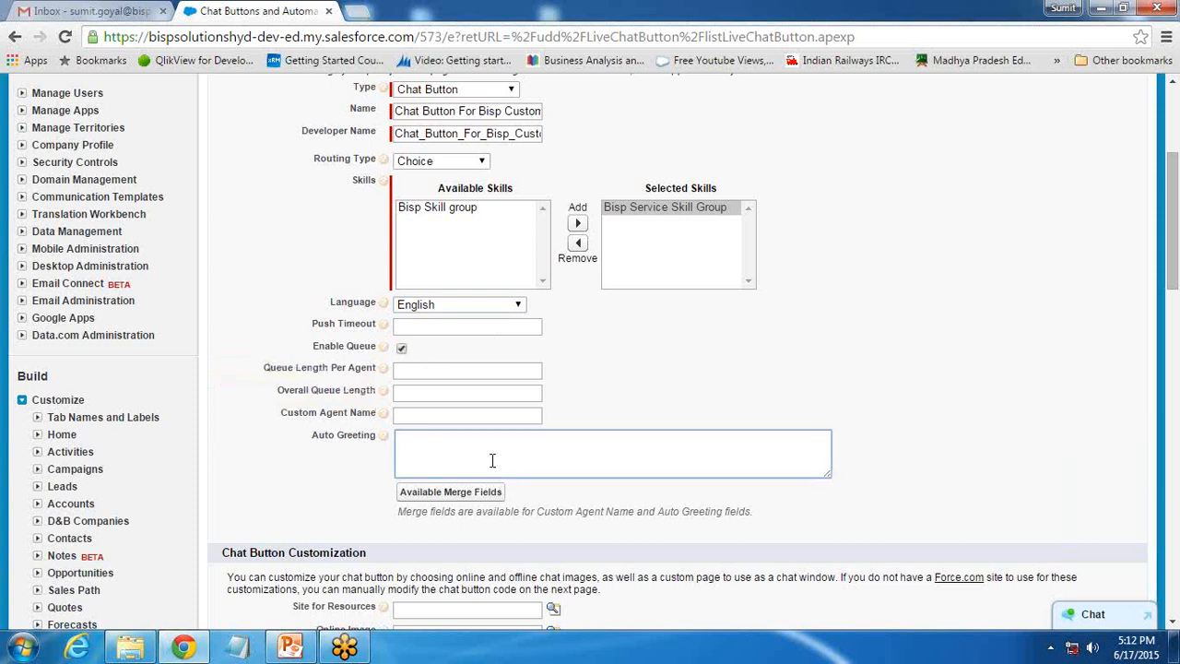
text(Welcome to Bisp)
text(Chat Service)
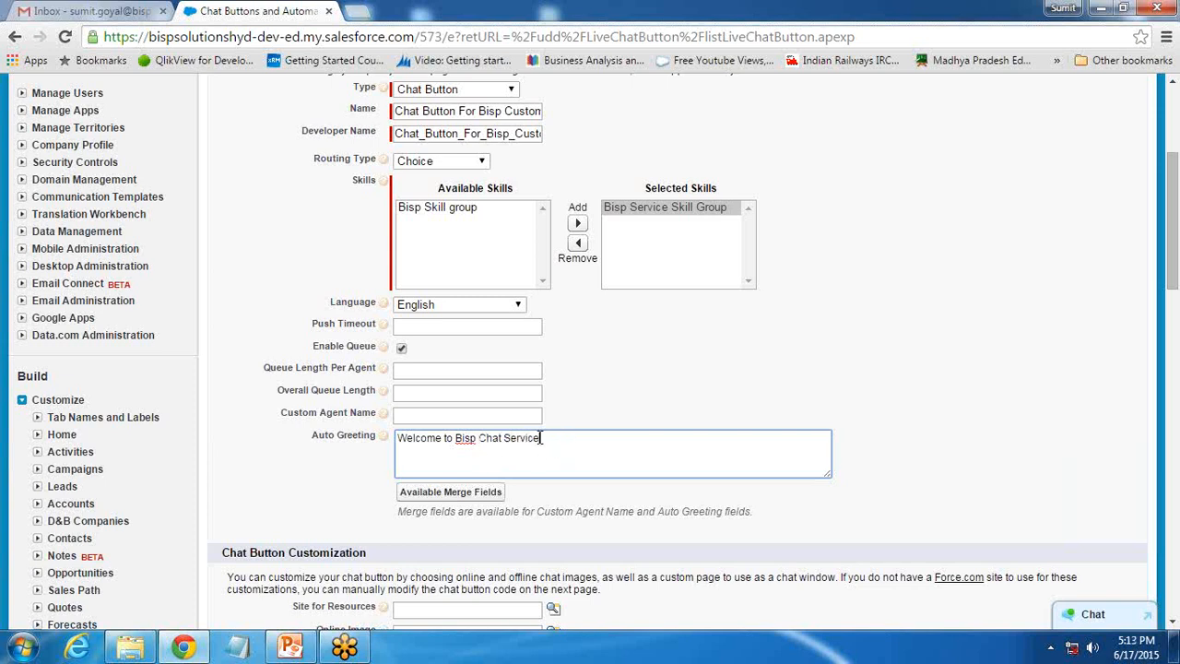
drag(540, 438, 398, 441)
mouse_move(542, 439)
mouse_down()
mouse_move(400, 441)
mouse_move(550, 439)
mouse_up()
click(931, 443)
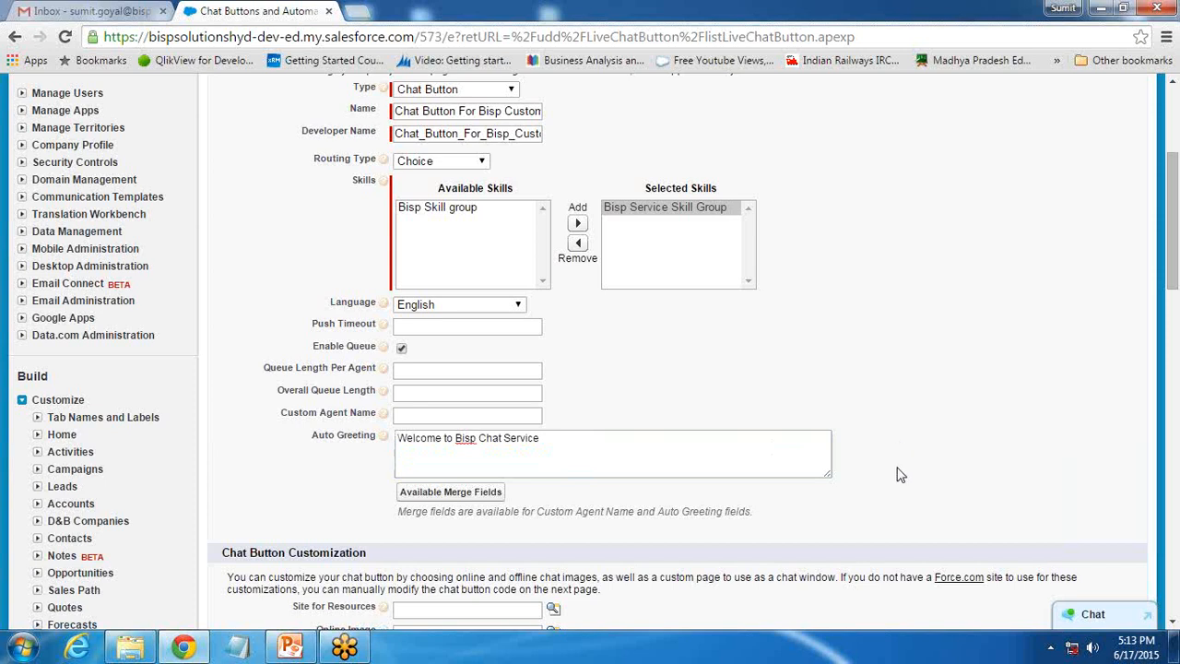
- Set the chat button's online image to onlinechatbutton and its offline image to offlinechatbutton
scroll(898, 474, down, 3)
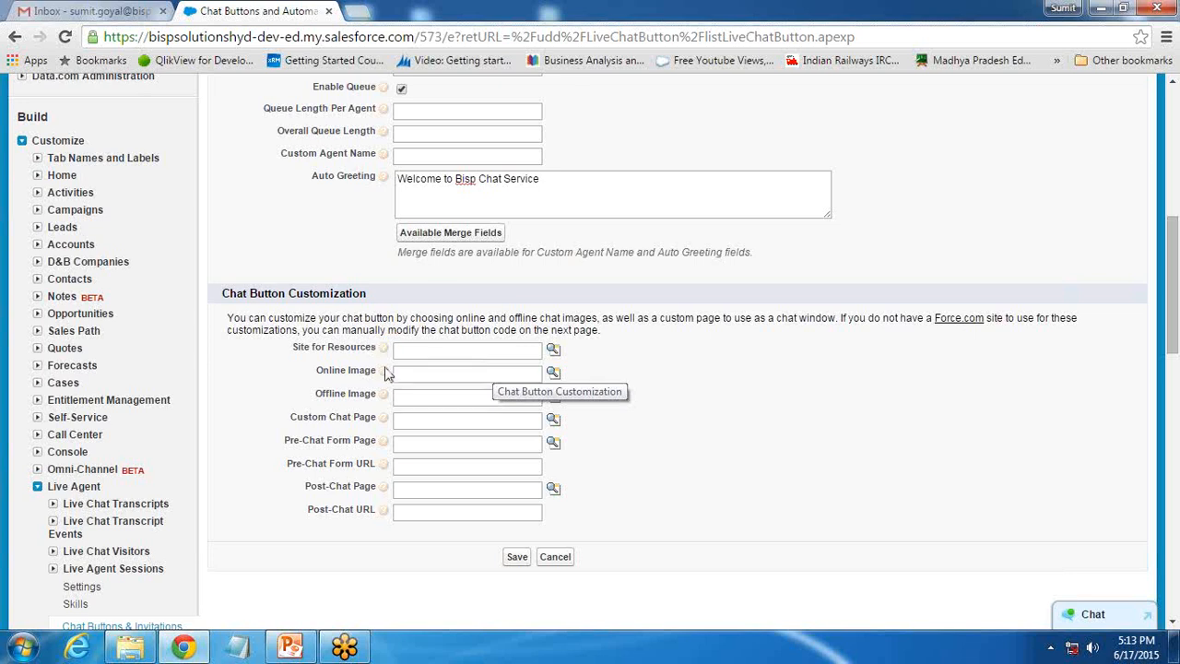
drag(242, 318, 562, 321)
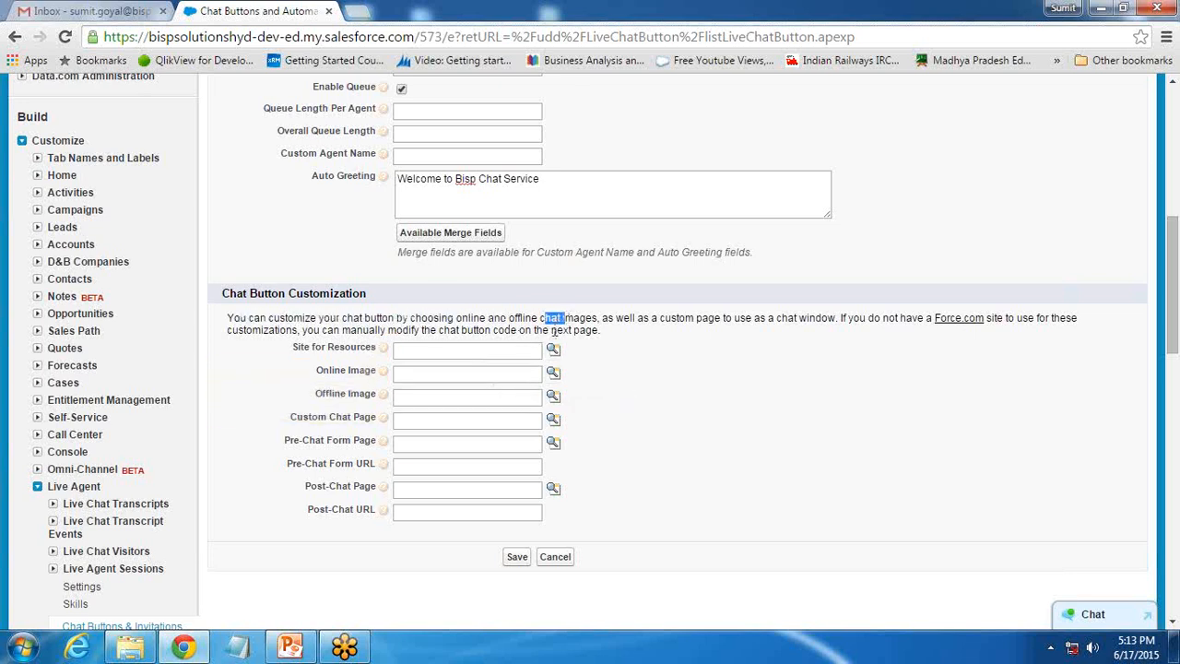
click(554, 374)
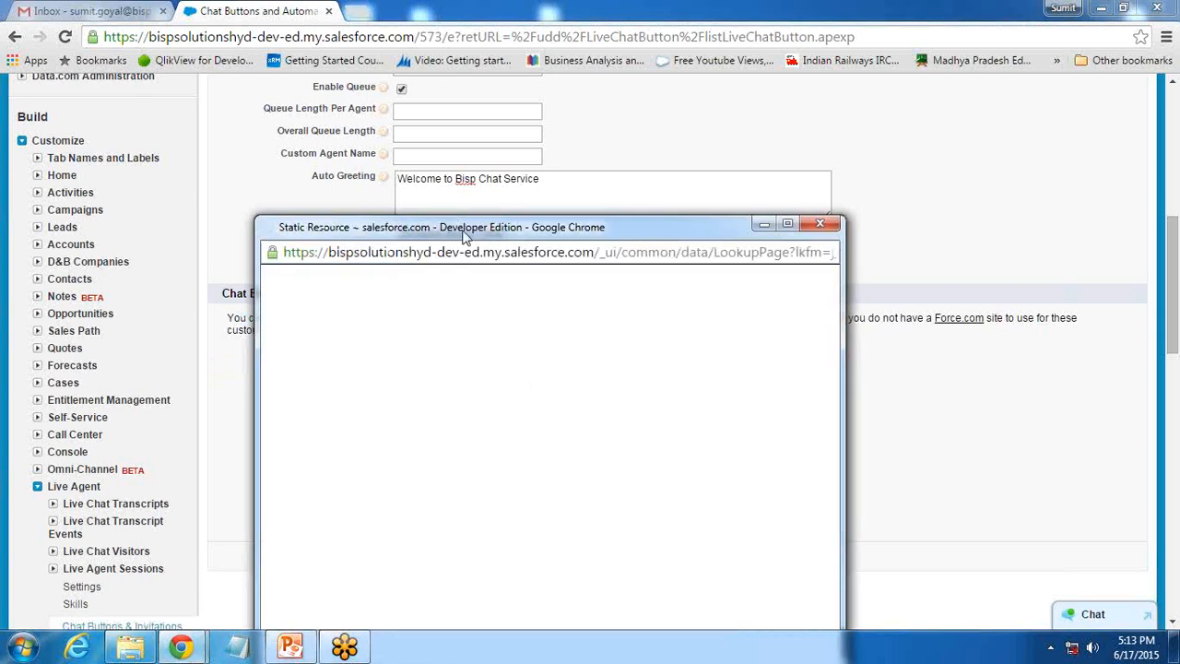
drag(465, 241, 630, 104)
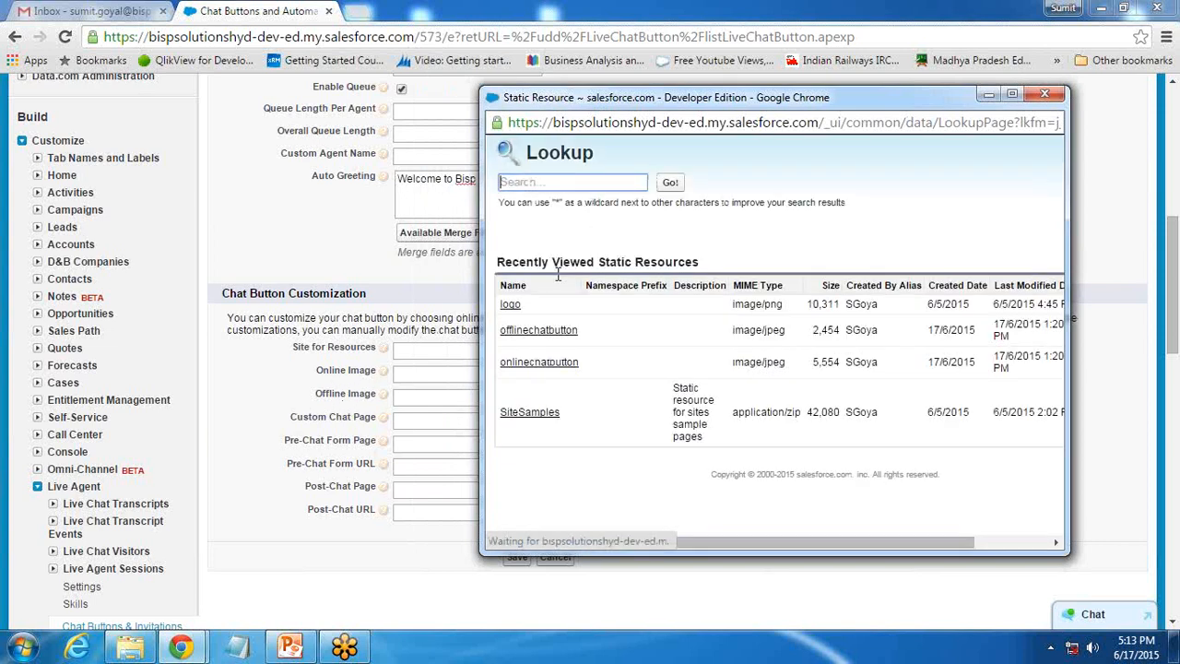
click(537, 364)
click(553, 396)
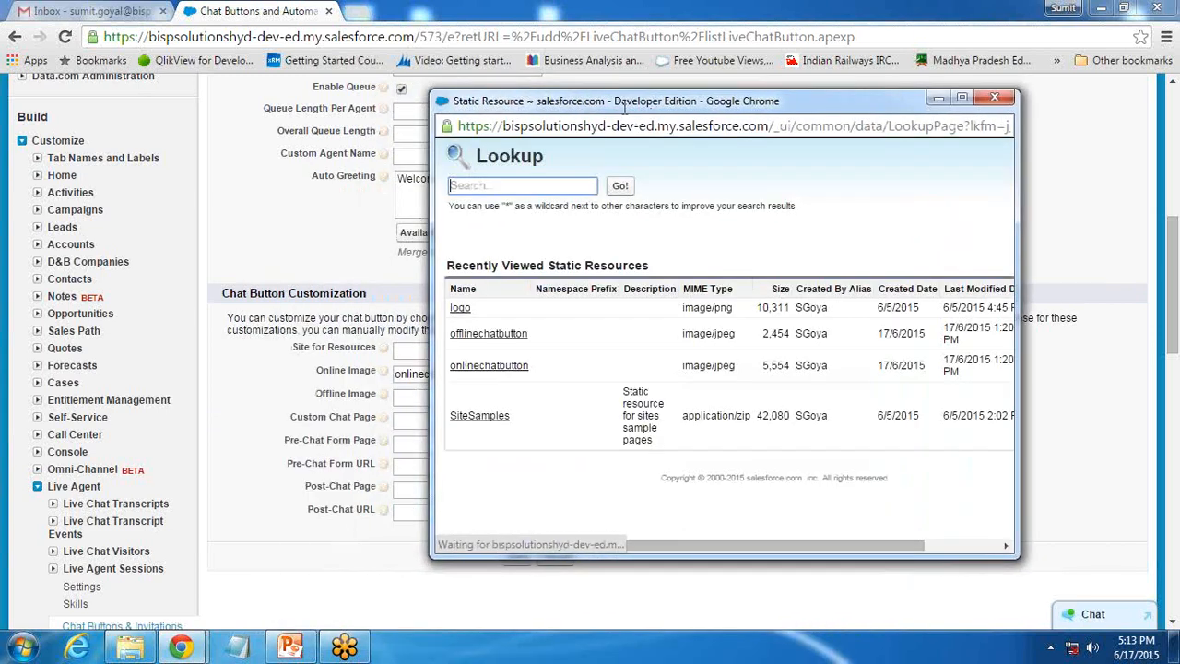
click(494, 334)
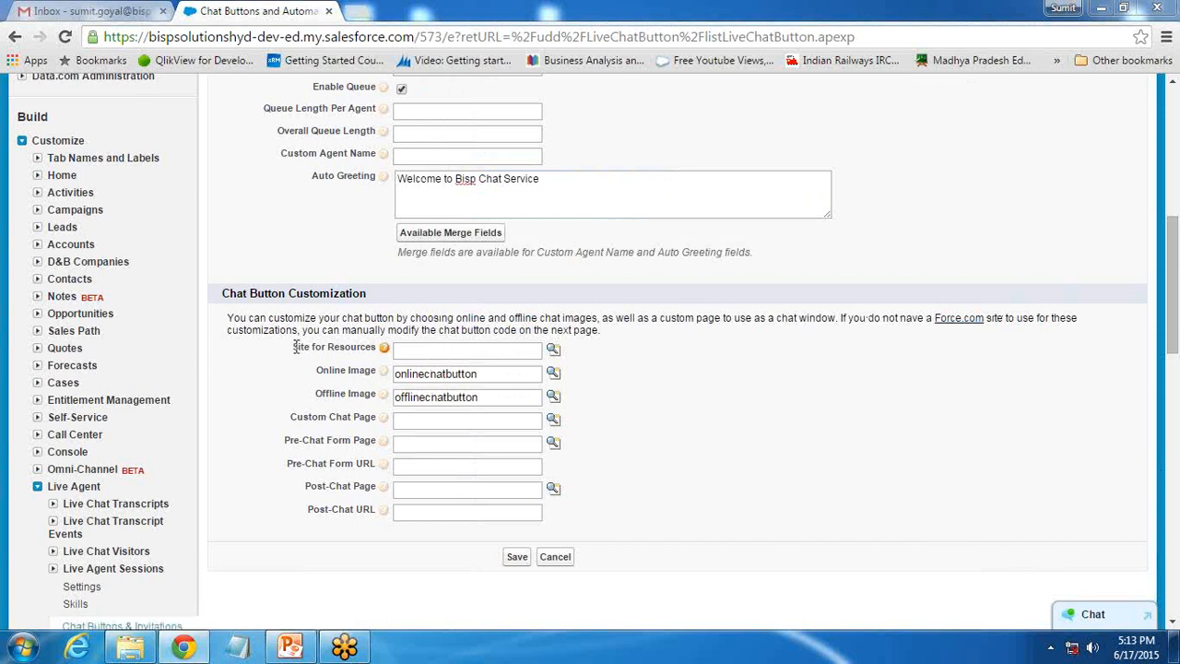
- Choose New Candidate Registration as the chat button's site for resources and try to save the chat button
drag(293, 347, 376, 346)
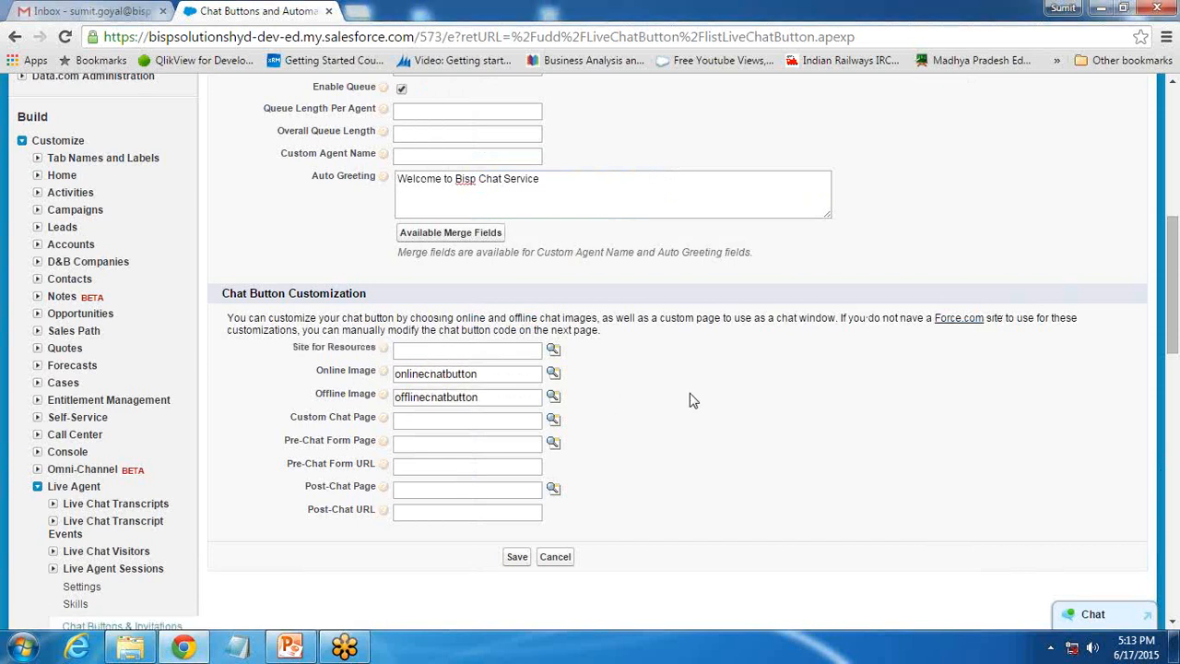
click(554, 350)
drag(516, 236, 543, 138)
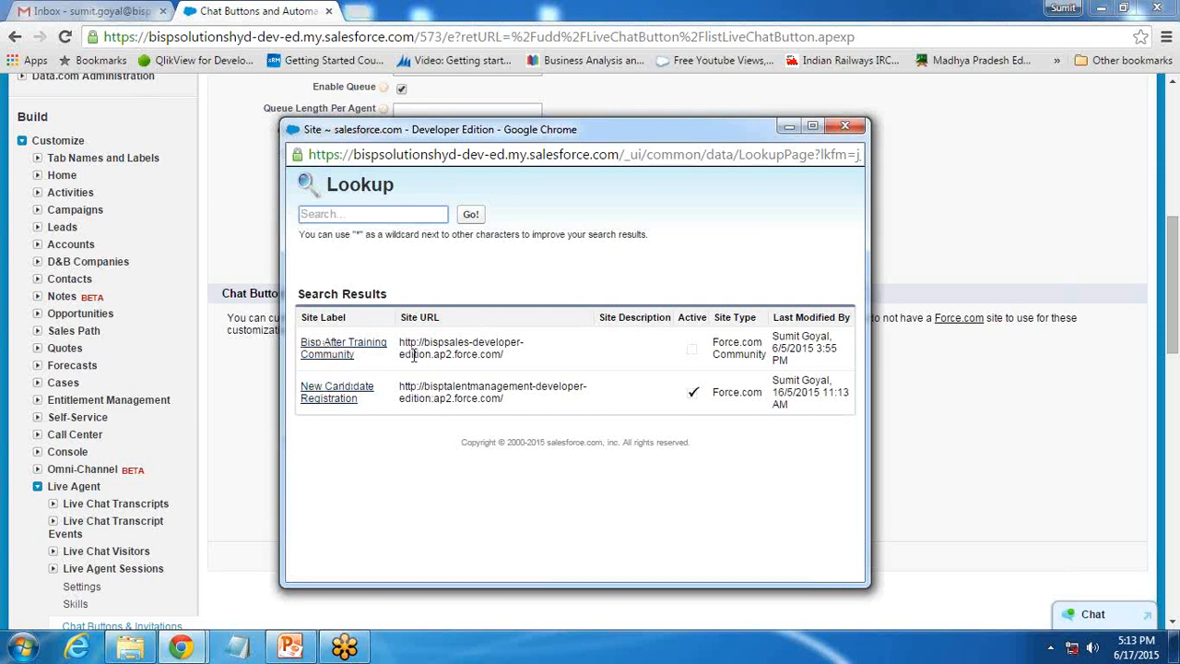
drag(506, 400, 420, 347)
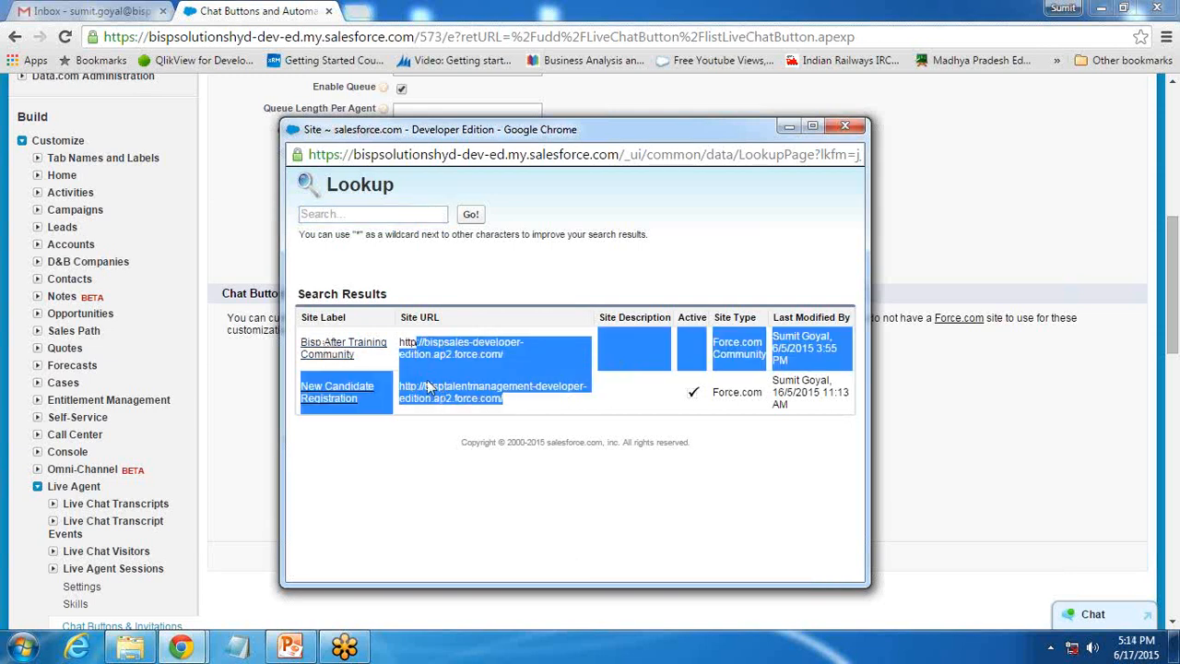
click(429, 388)
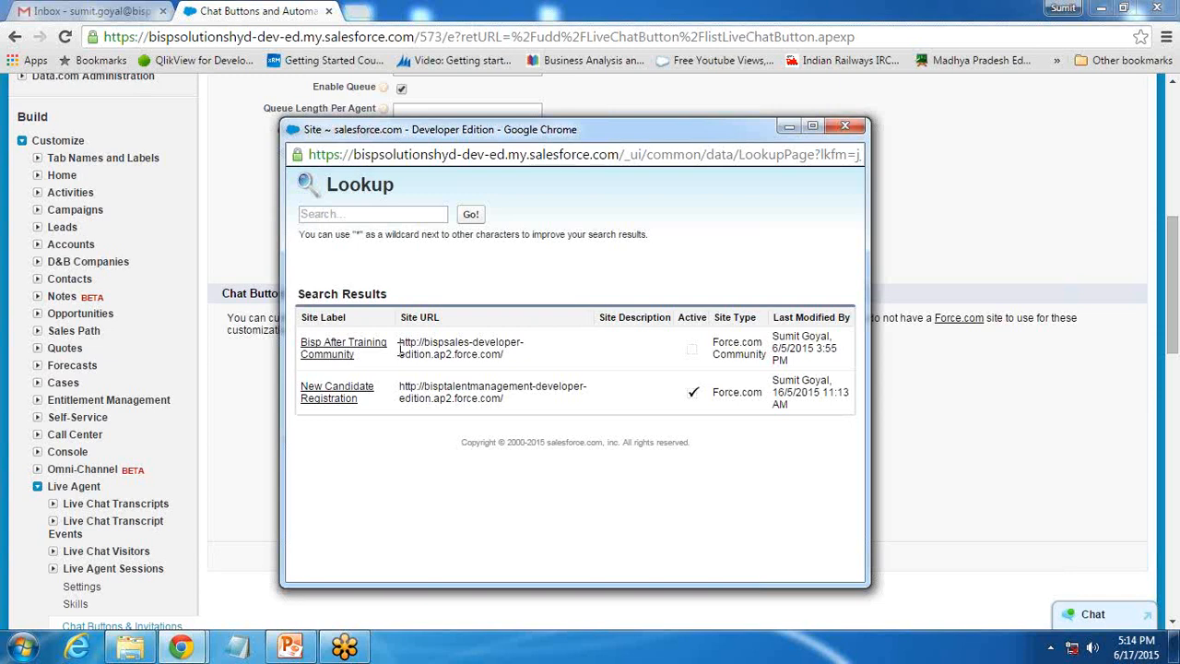
click(330, 395)
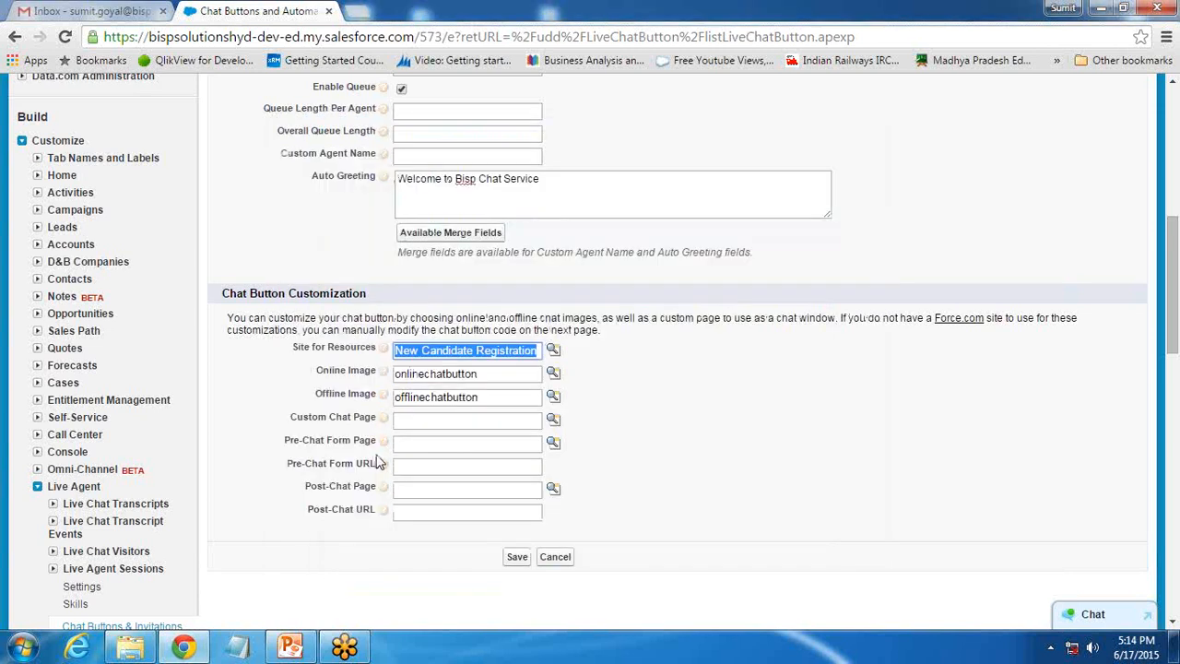
mouse_move(384, 424)
click(517, 558)
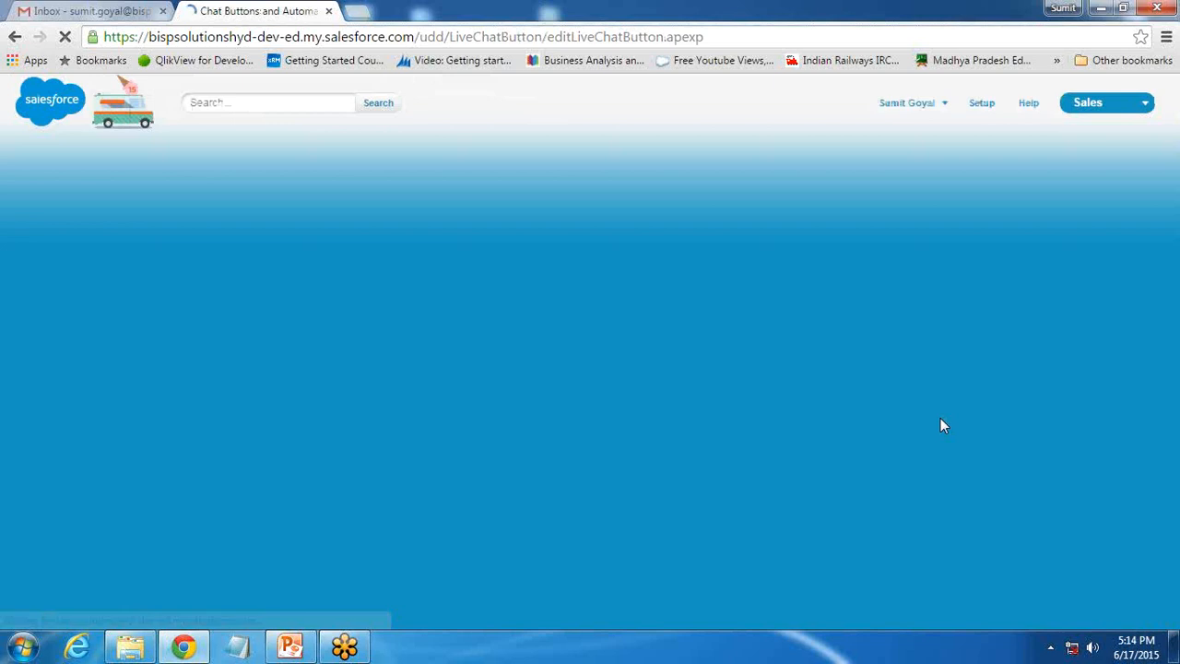
- Set the overall queue length to 2 and save the chat button
scroll(454, 472, down, 8)
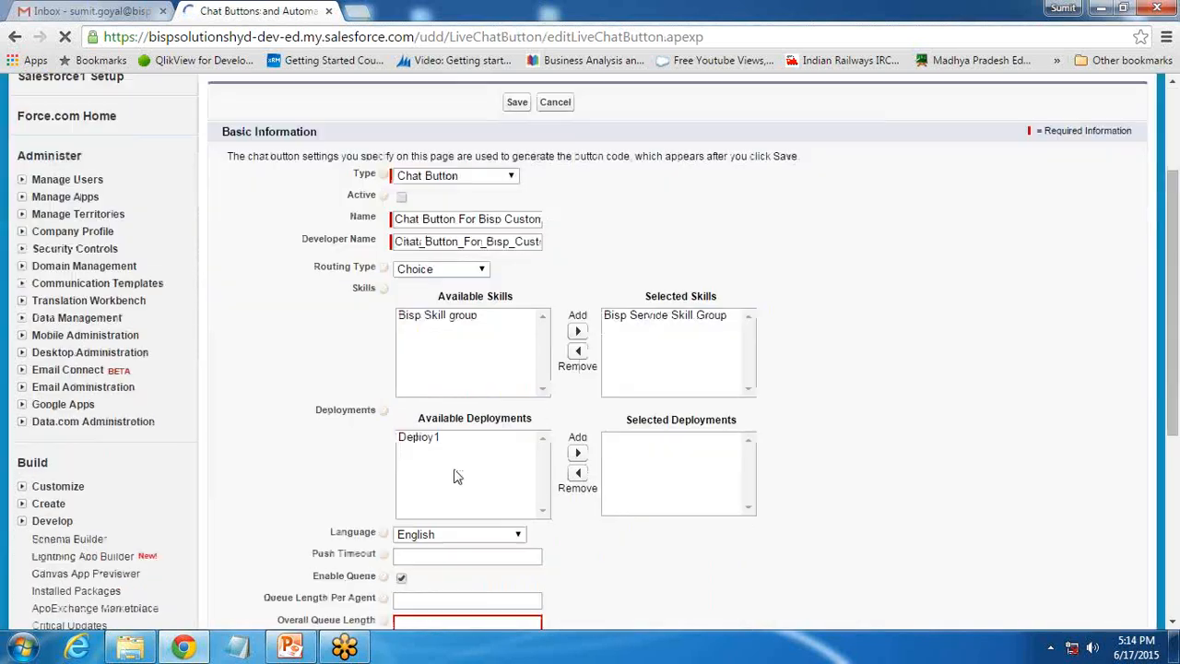
scroll(455, 472, up, 2)
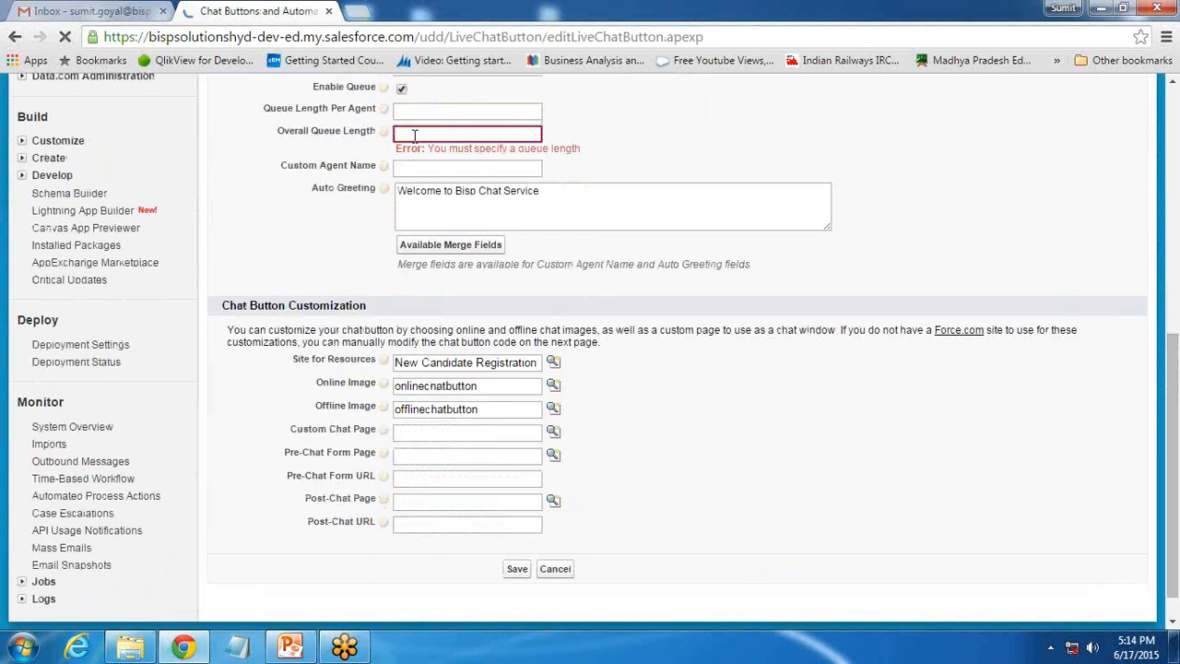
text(2)
click(517, 568)
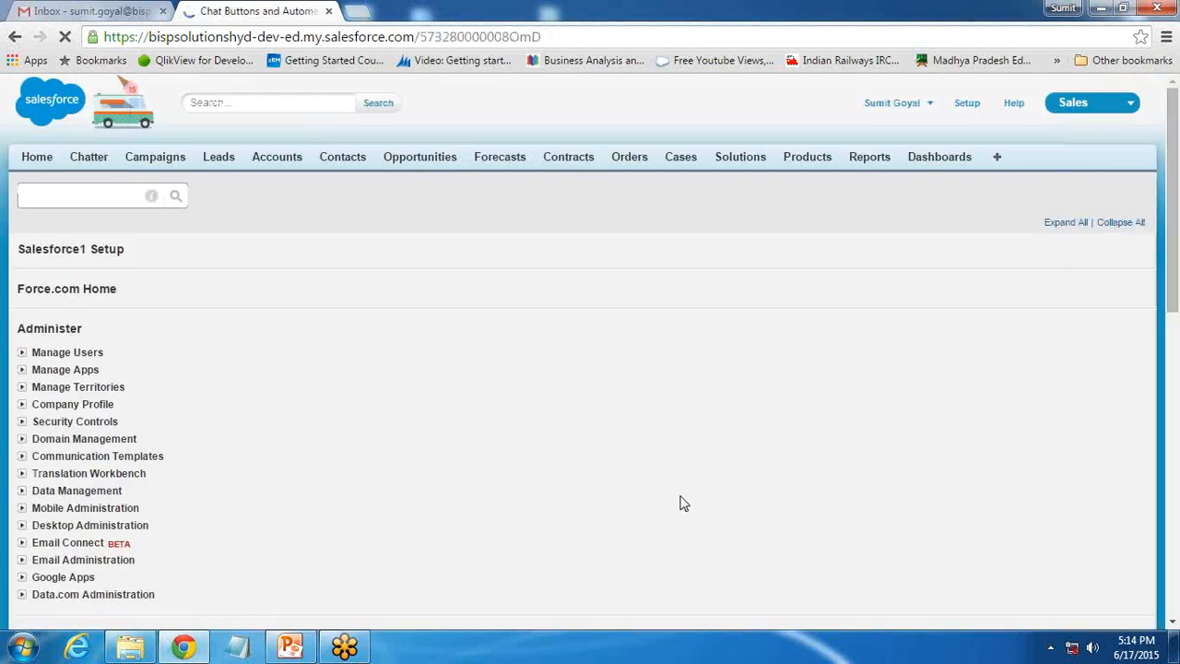
- Copy the generated chat button code and paste it into a blank, maximized Notepad document
scroll(683, 503, down, 6)
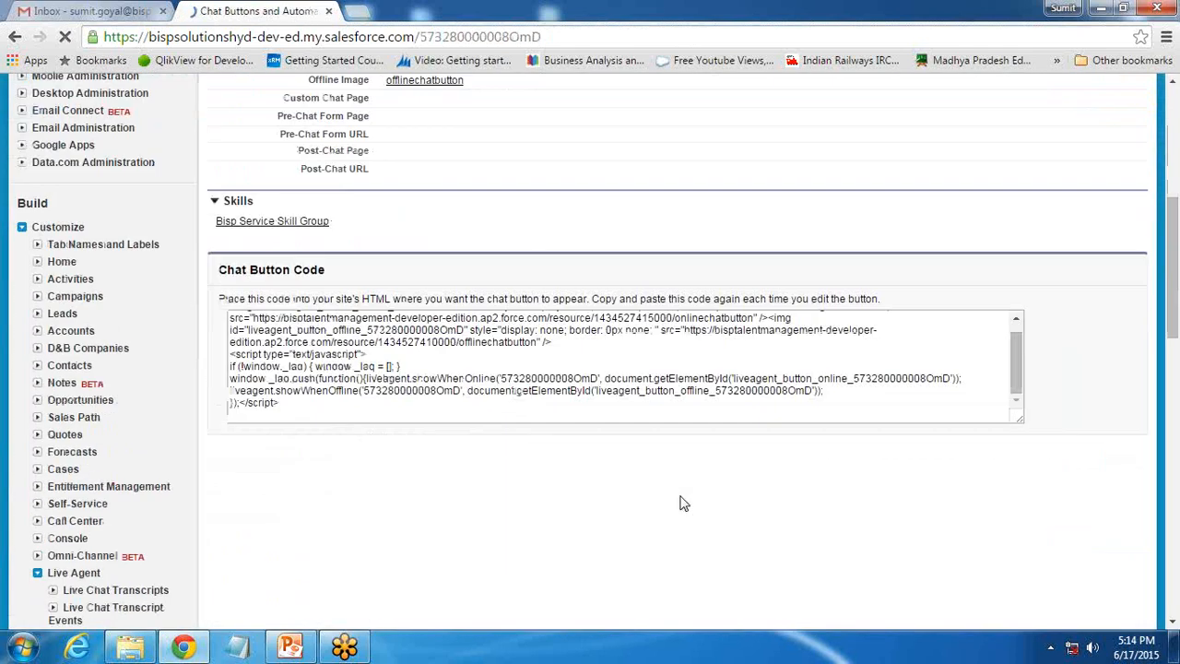
scroll(397, 400, up, 2)
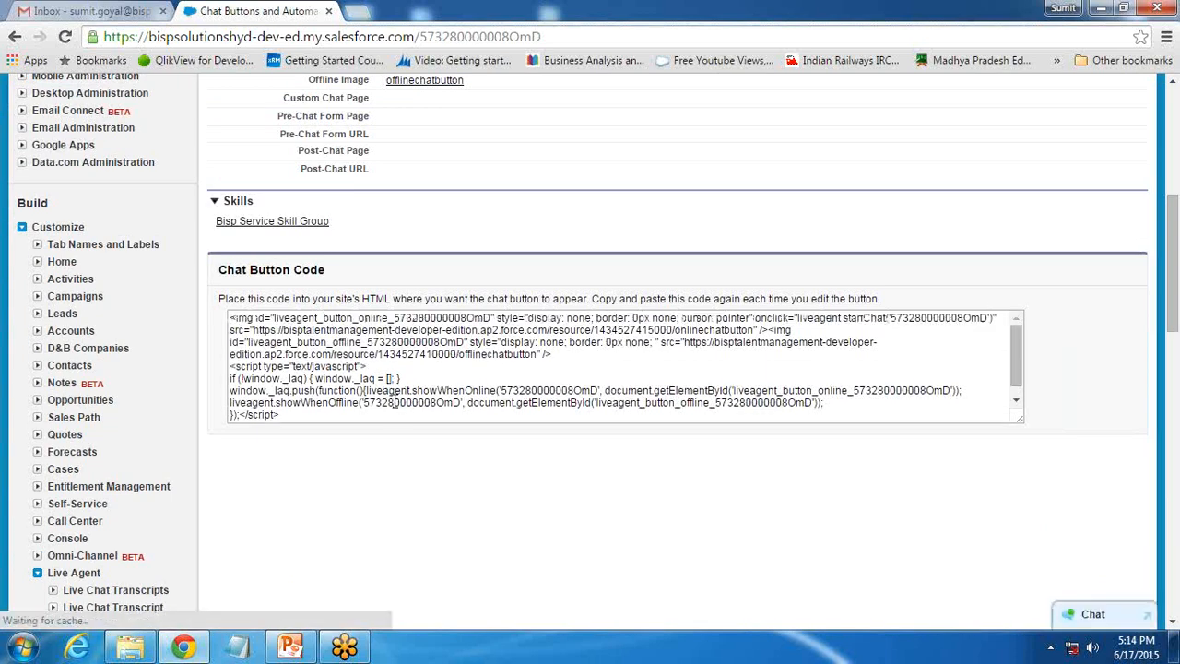
click(376, 441)
key(ctrl+c)
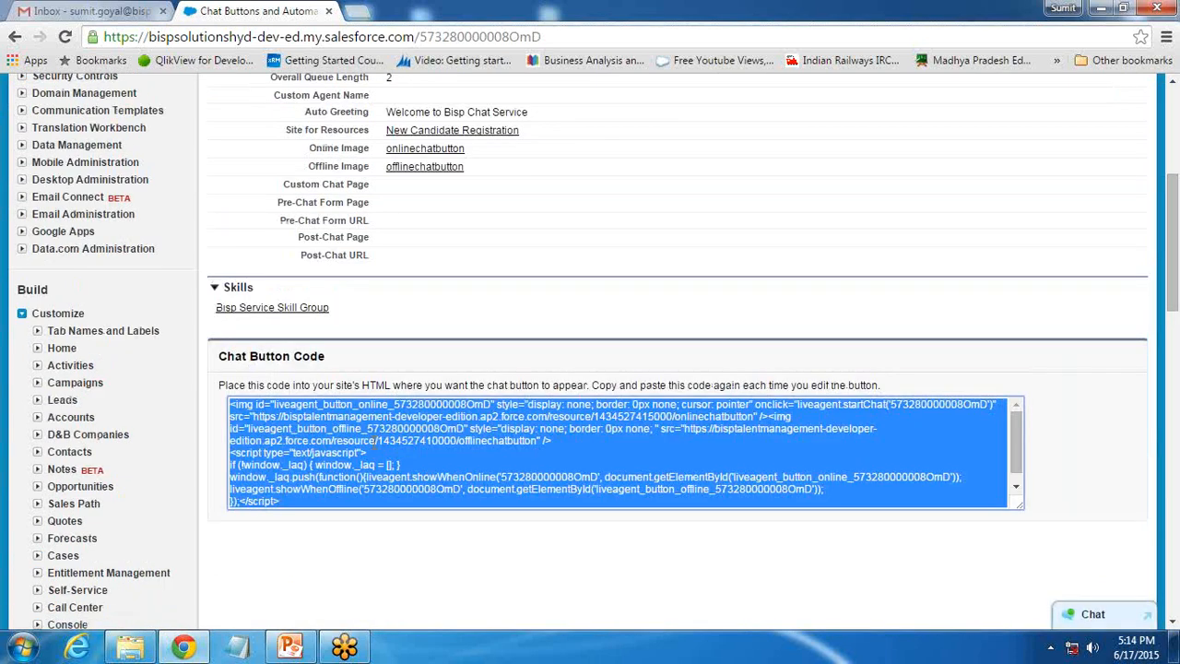
click(237, 648)
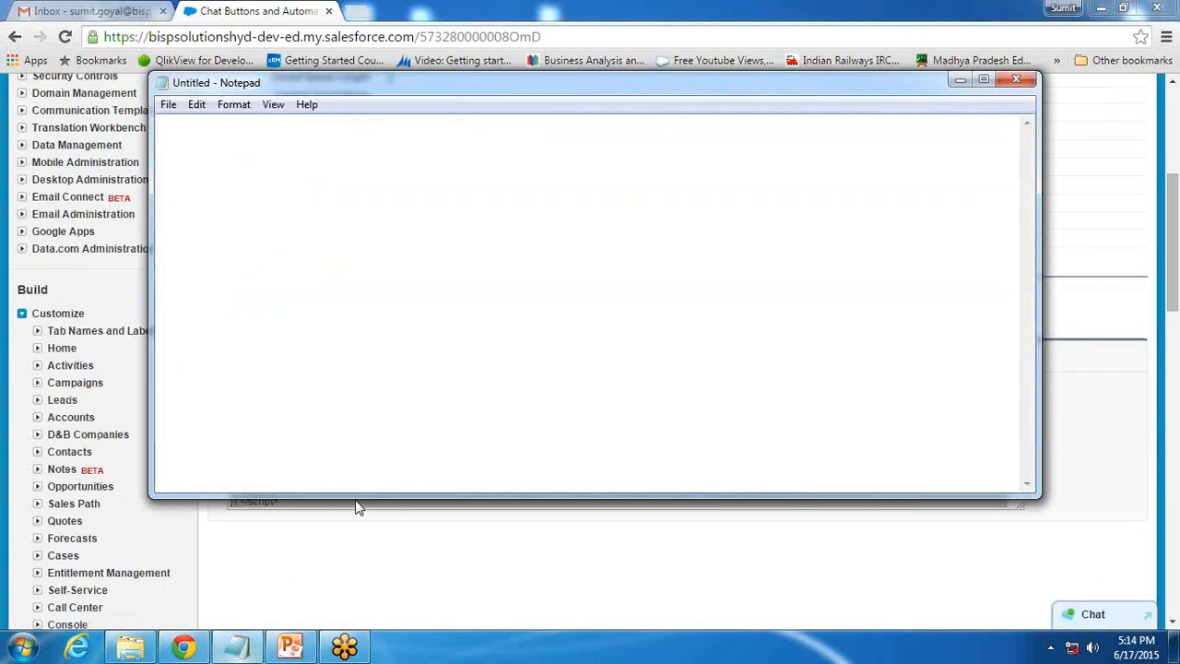
key(ctrl+v)
key(alt+space)
key(x)
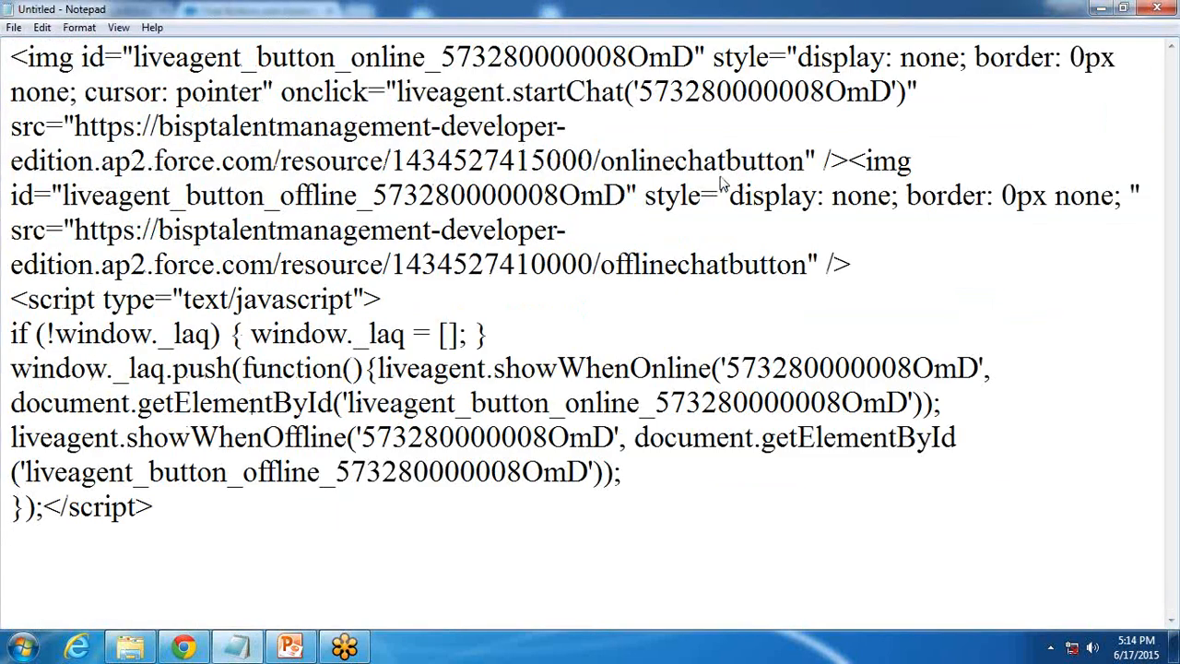
- Save the pasted code as liveagent.html in the live agent folder on the desktop
key(ctrl+s)
click(83, 154)
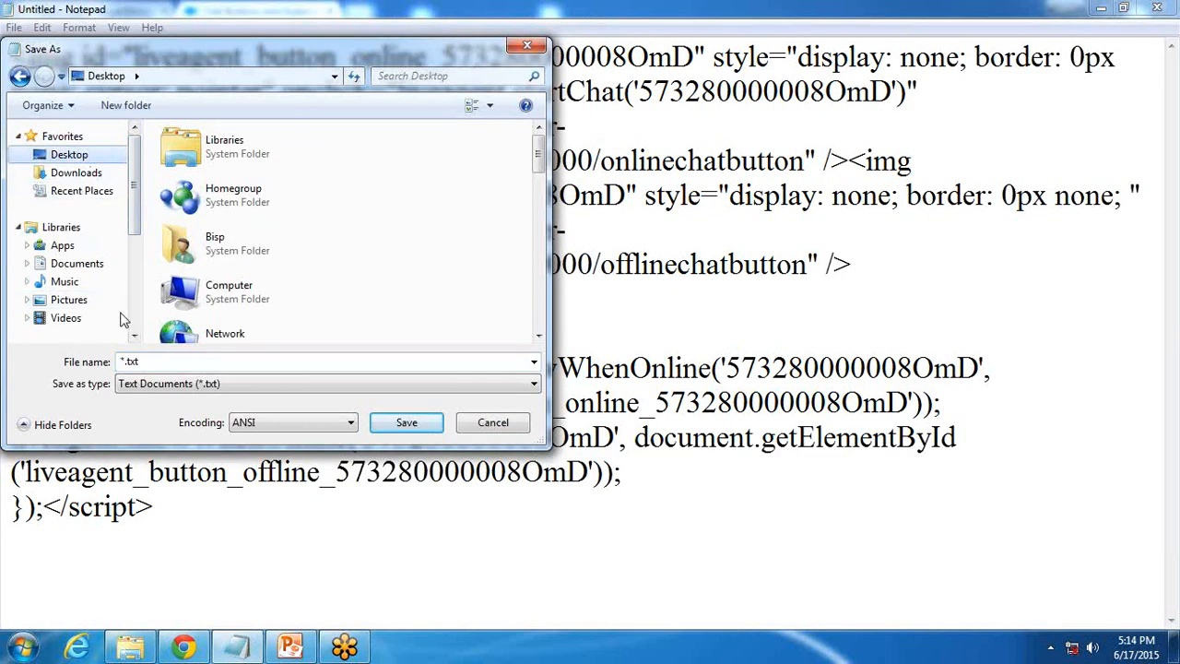
drag(540, 161, 539, 254)
double_click(247, 231)
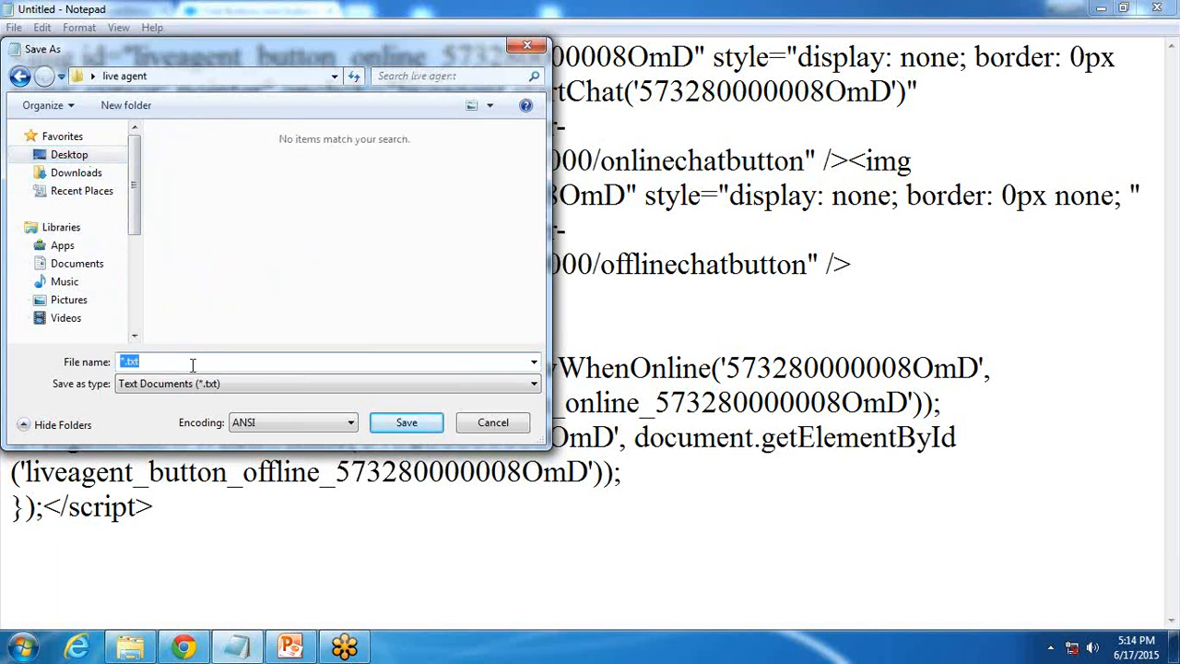
text("liveagent.html")
key(Return)
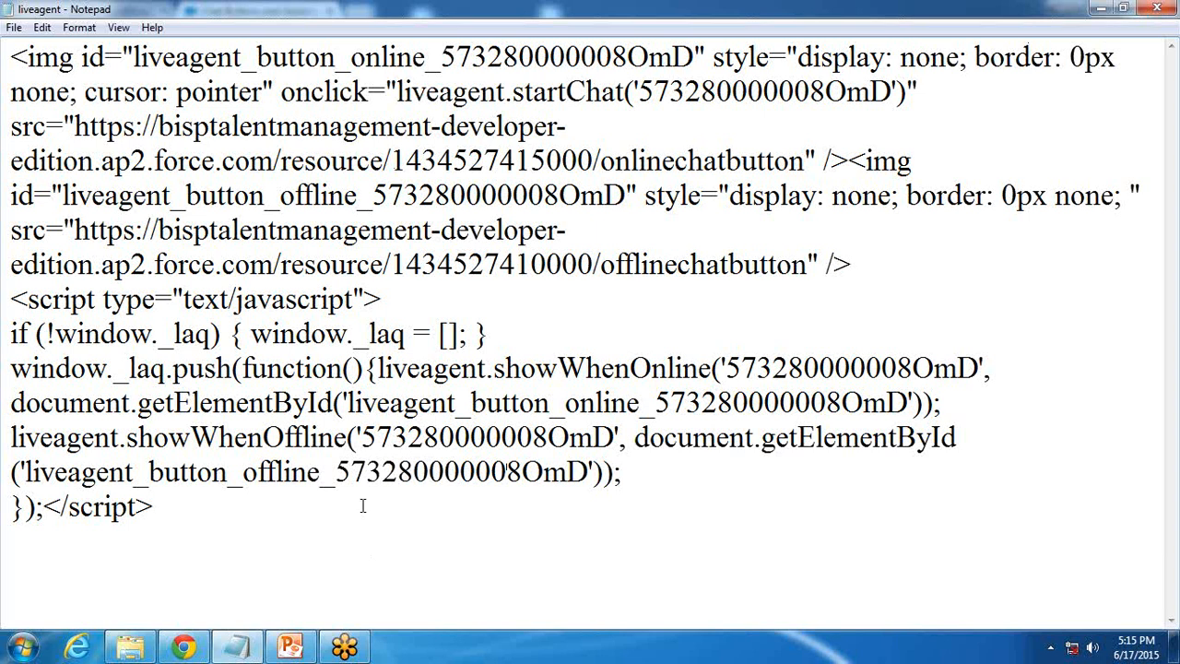
- Switch back to Salesforce in Chrome and start a new Live Agent configuration
click(195, 647)
click(348, 558)
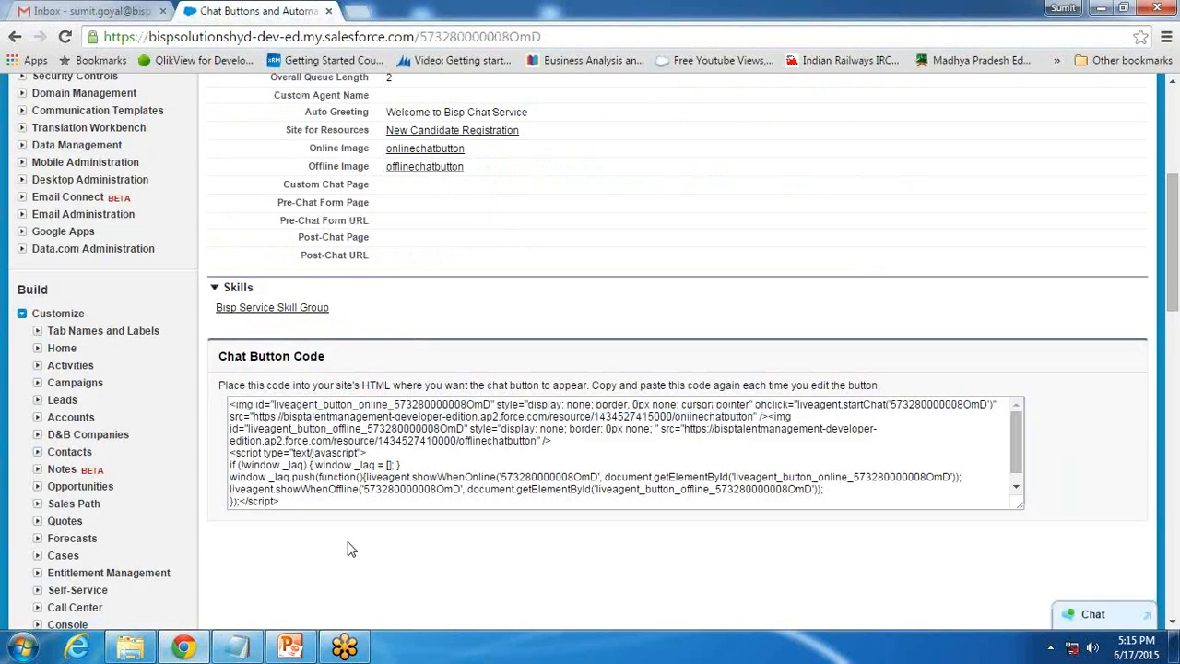
scroll(201, 417, down, 3)
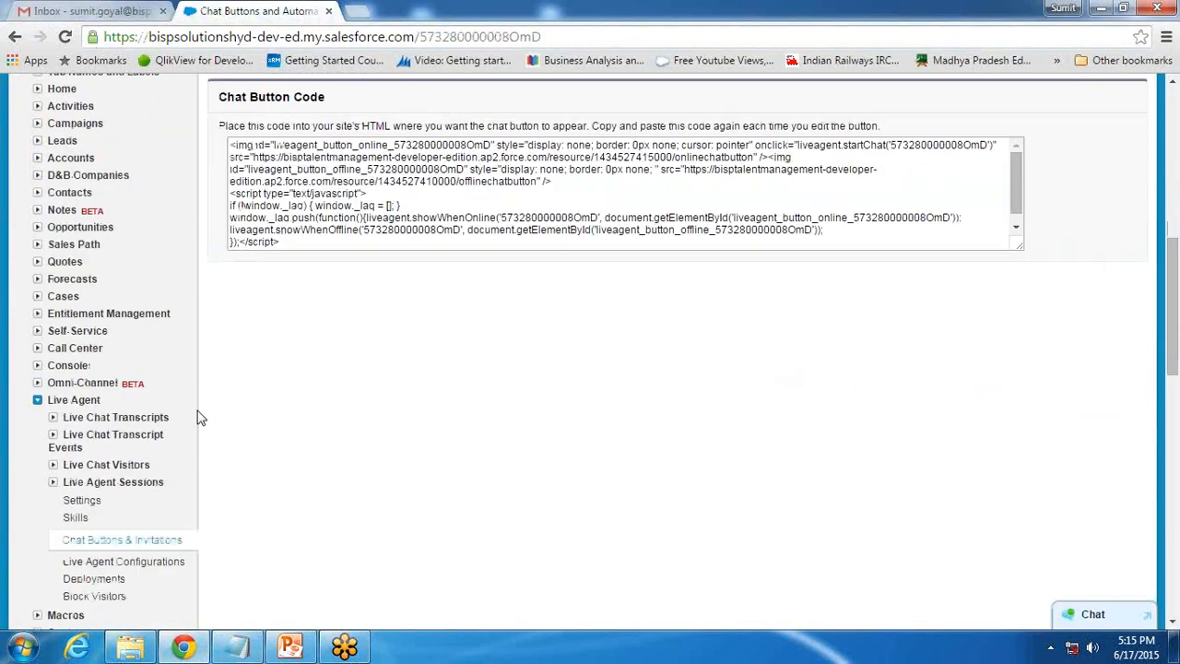
scroll(201, 417, down, 2)
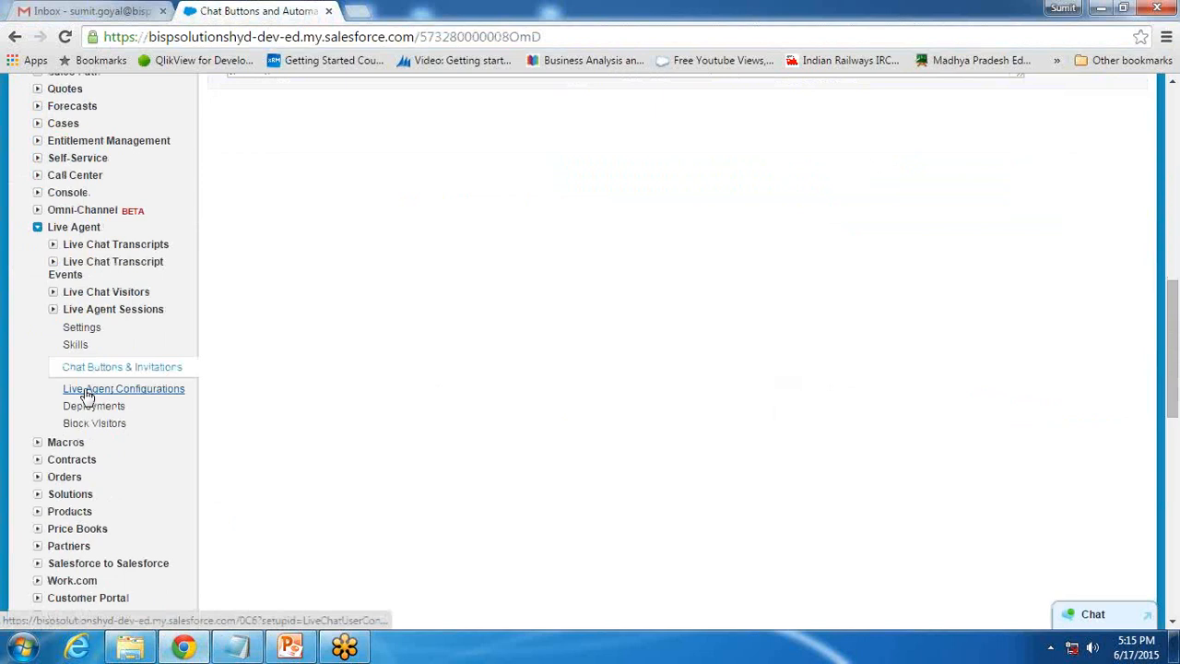
click(140, 390)
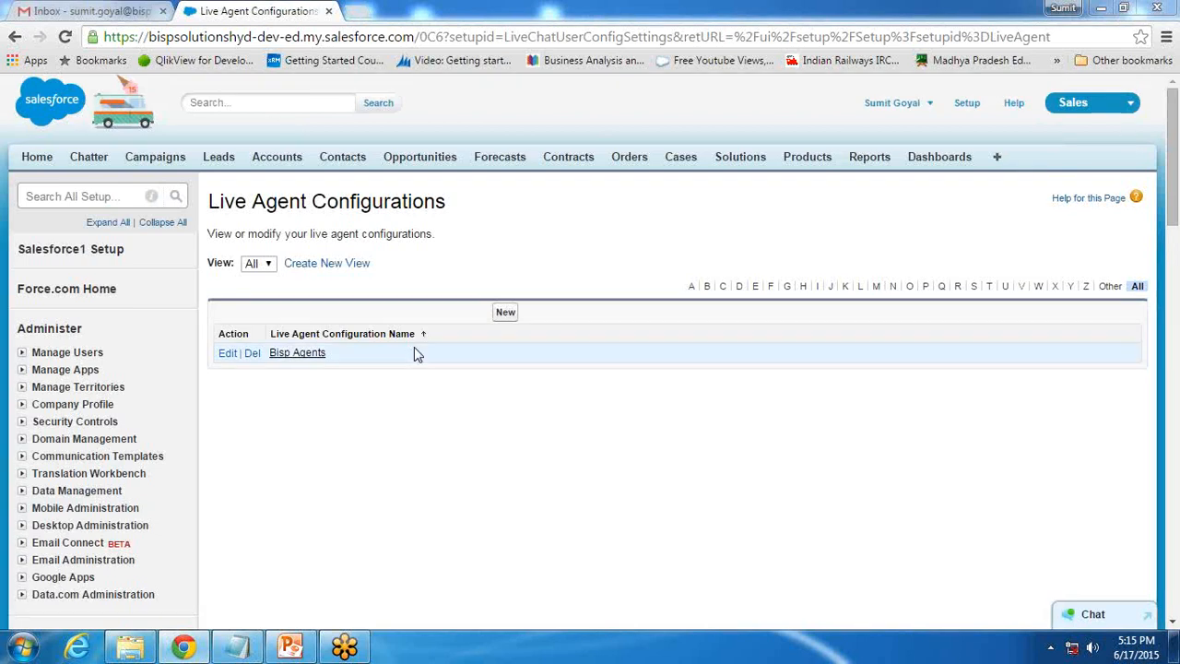
click(504, 315)
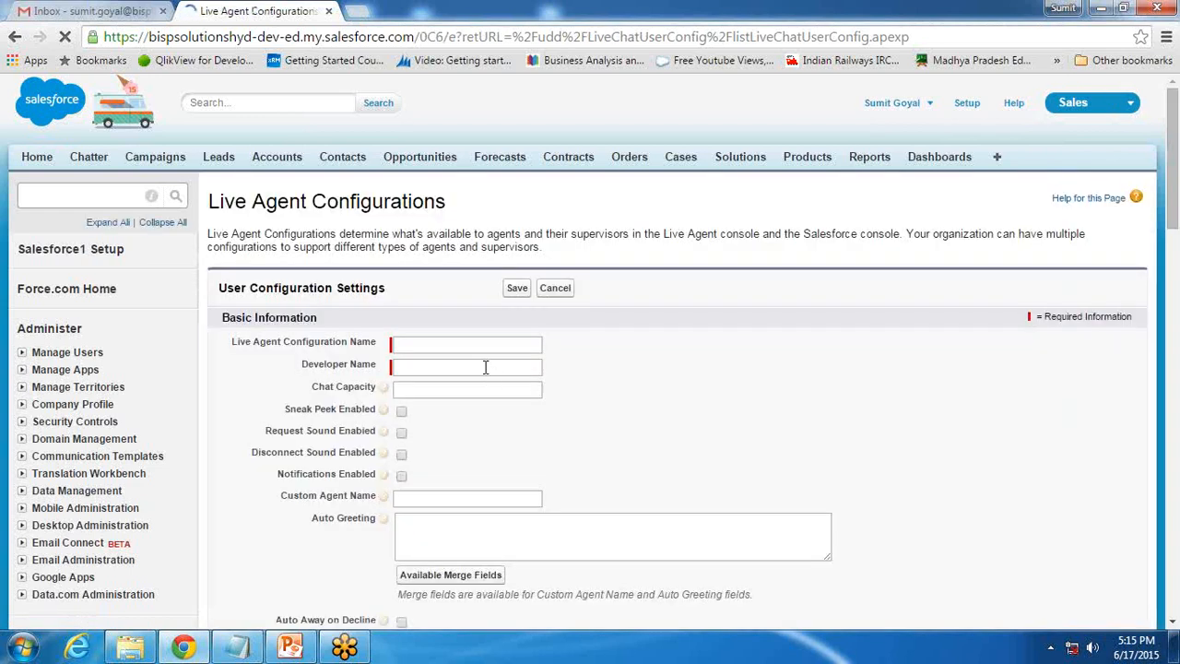
- Name the configuration "Bisp Live Agent Configuration" and let the developer name fill in from it
click(443, 344)
text(Bisp )
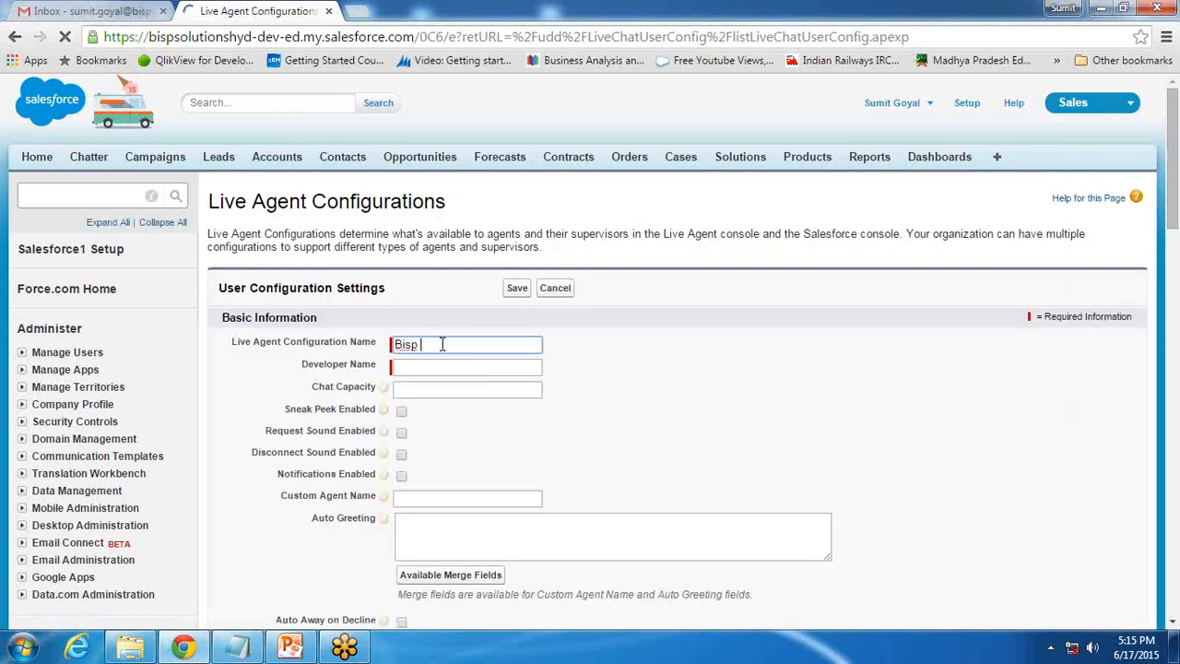
text(Live G)
key(BackSpace)
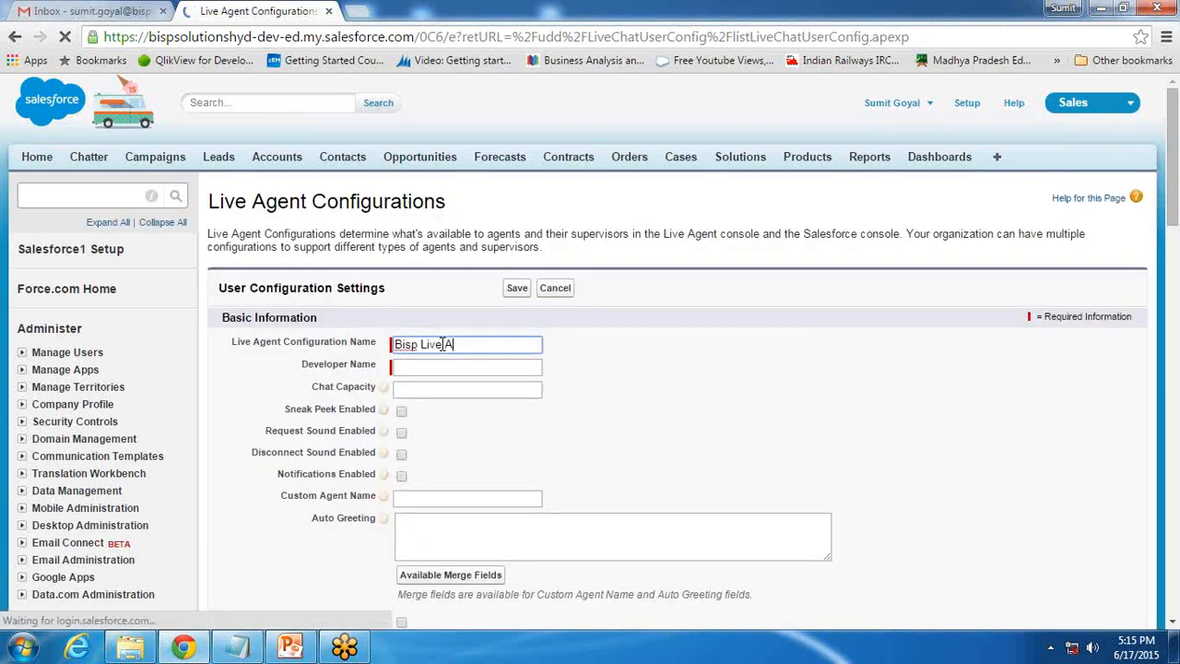
text(Agent Config)
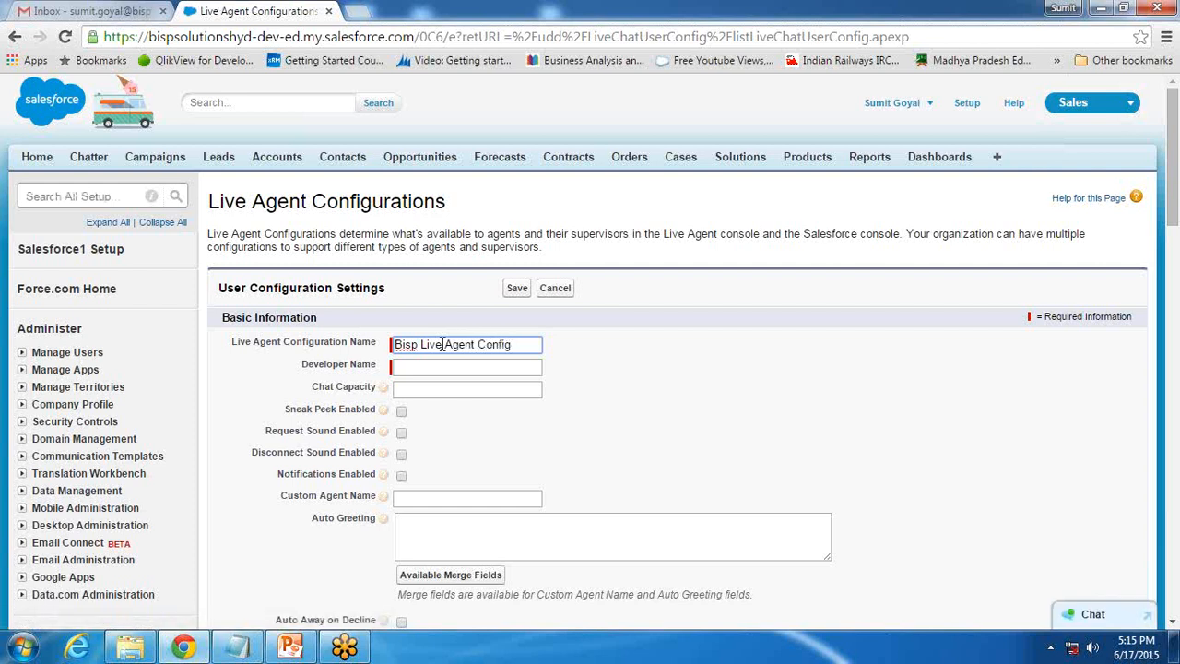
text(uration)
key(Tab)
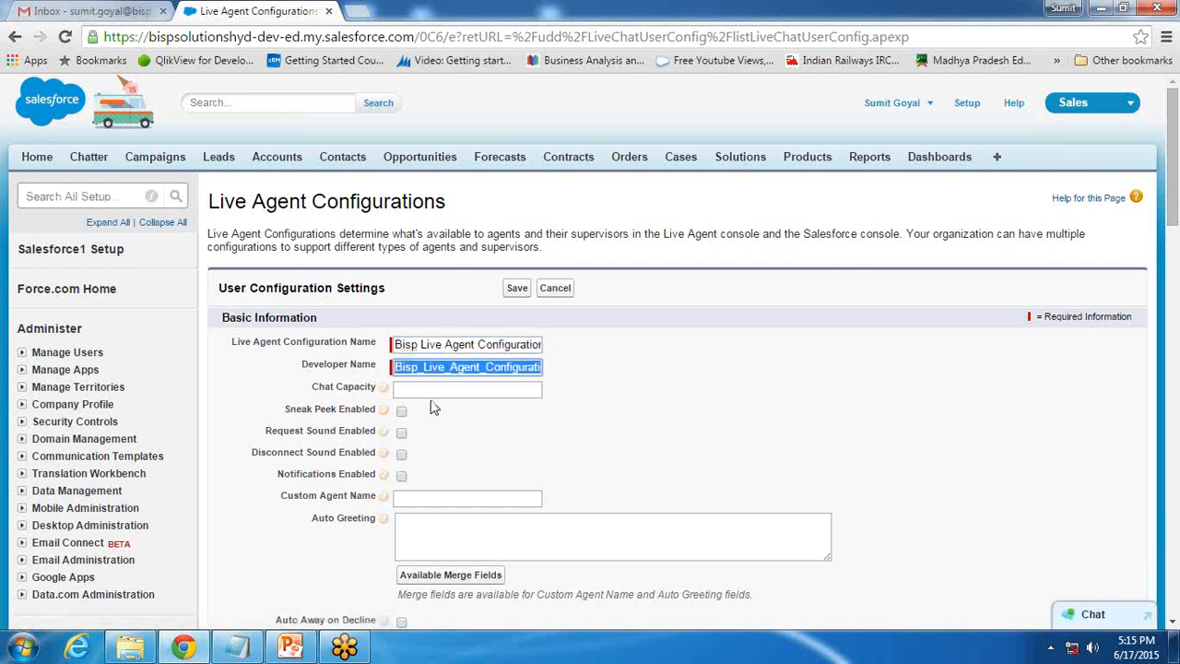
- Enable sneak peek, request sound, disconnect sound and notifications for the Live Agent configuration
mouse_move(386, 412)
click(401, 411)
mouse_move(385, 416)
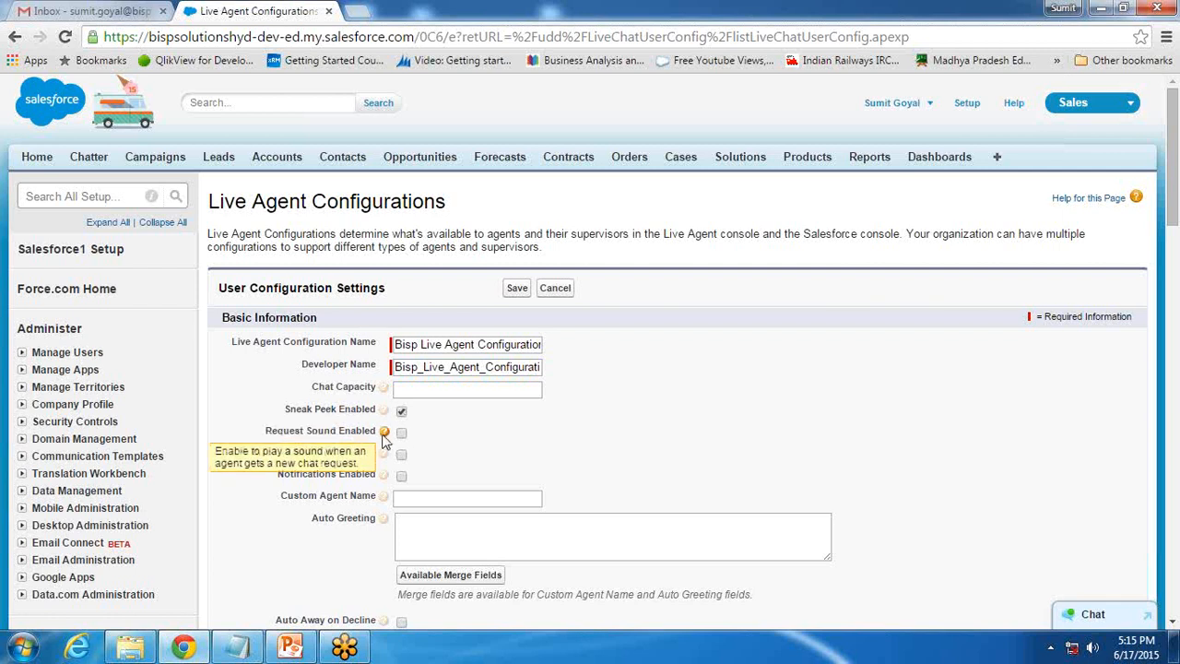
click(401, 432)
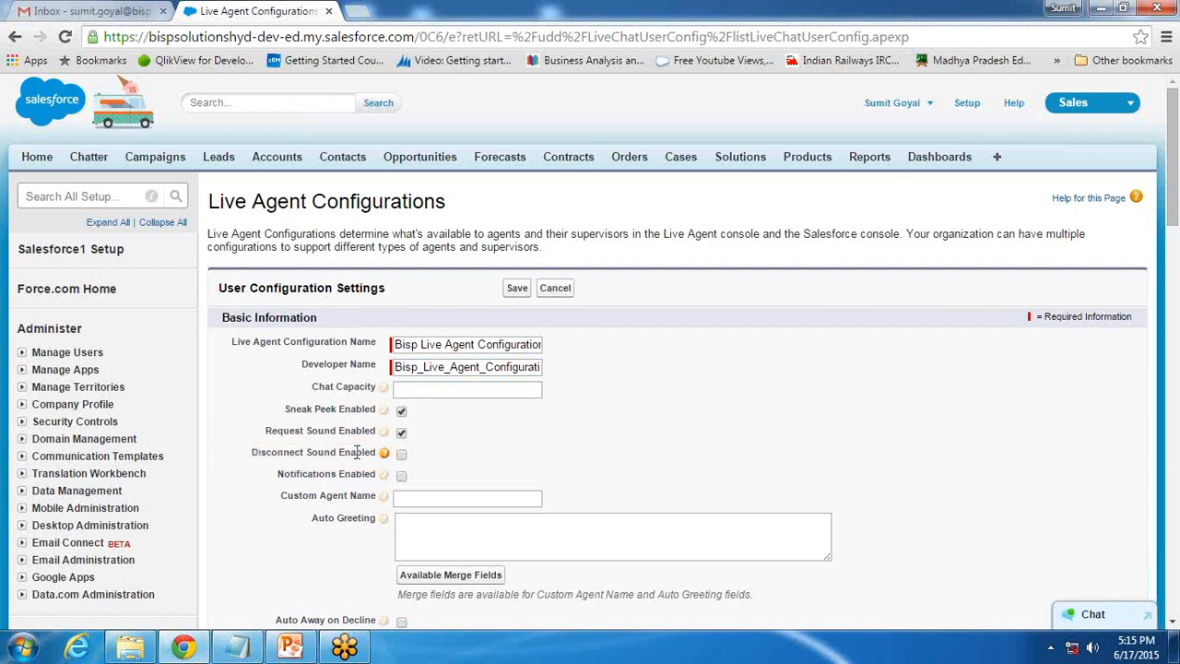
click(401, 454)
click(401, 476)
scroll(396, 495, down, 2)
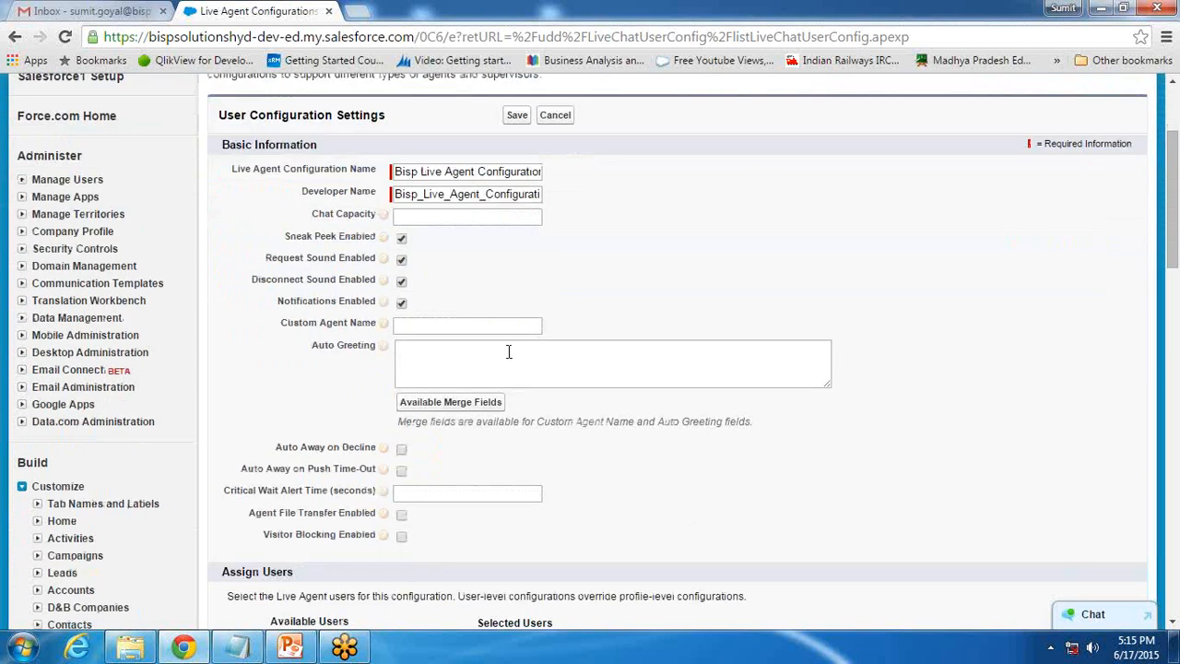
- Set the auto greeting of the Live Agent configuration to "Welcome to Bisp Customer Care Service"
mouse_move(388, 330)
click(444, 356)
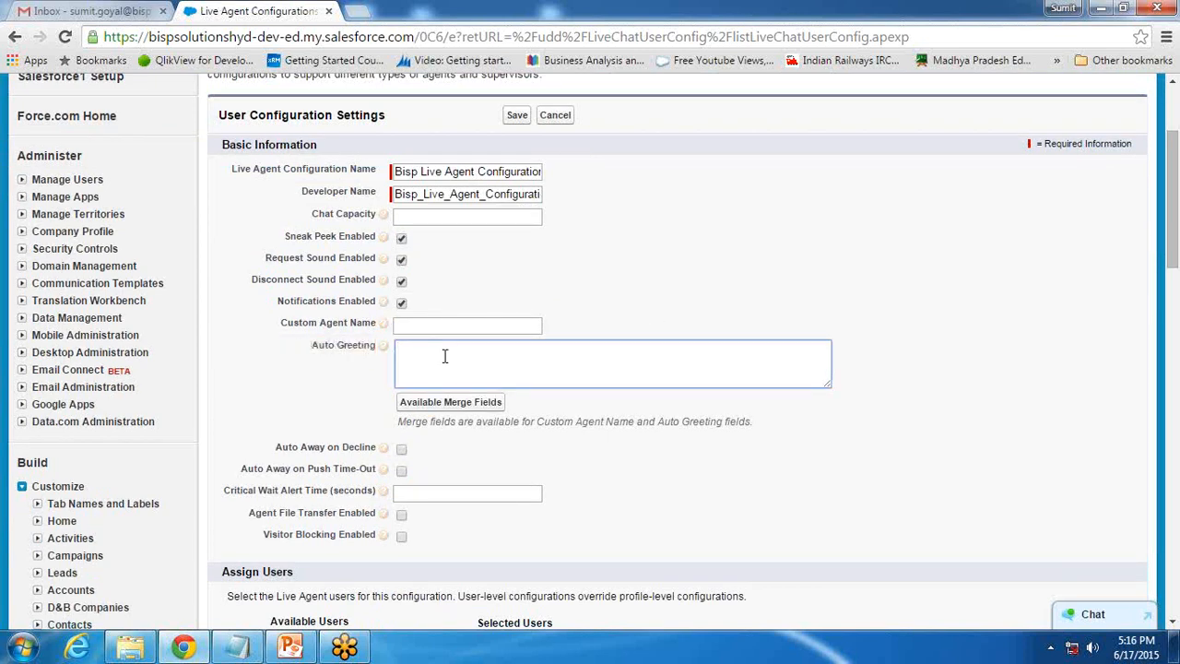
text(Welcome)
text(to Bisp Customer Care Service)
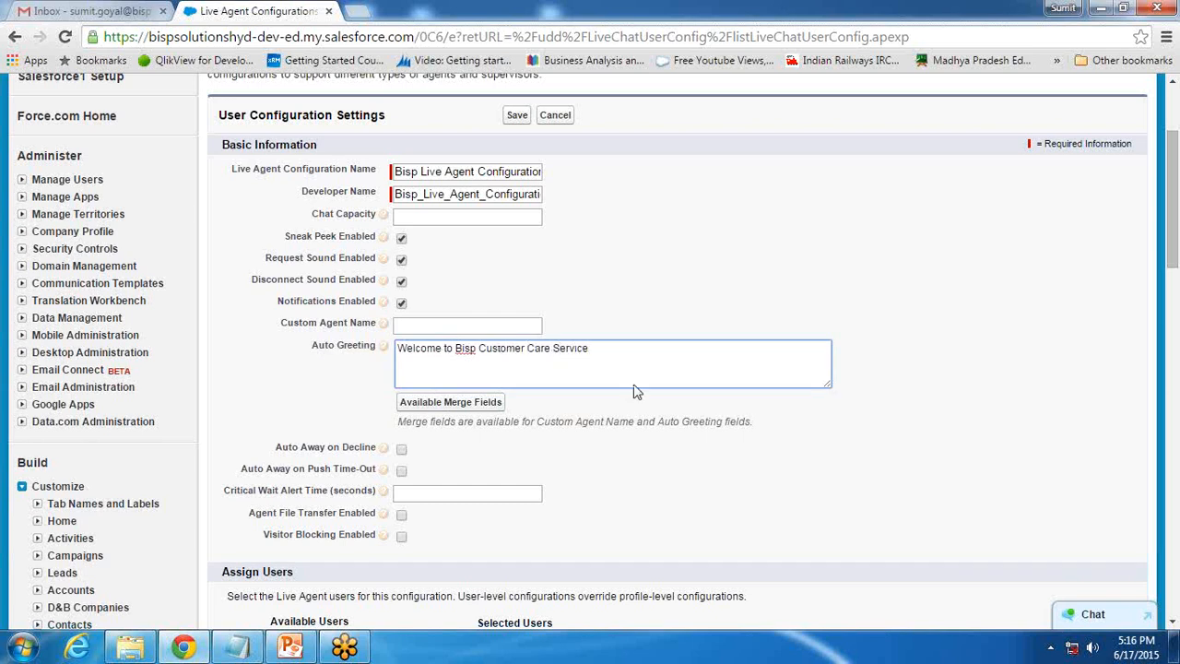
- Assign the only available user to the Live Agent configuration
scroll(809, 451, down, 3)
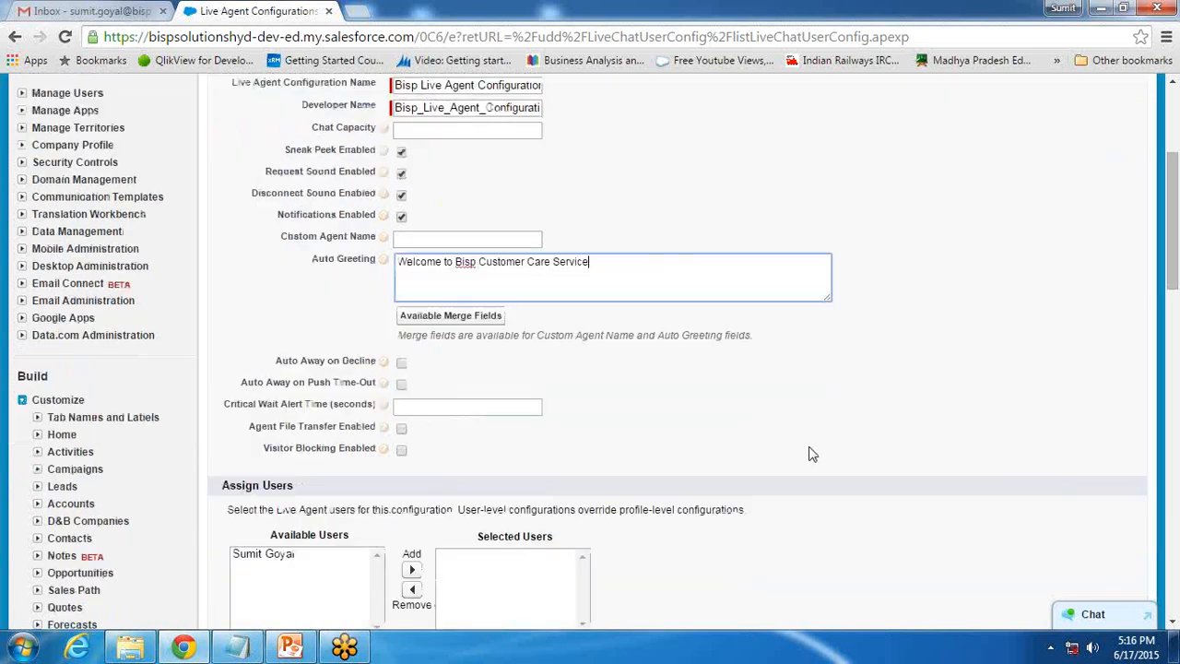
mouse_move(384, 283)
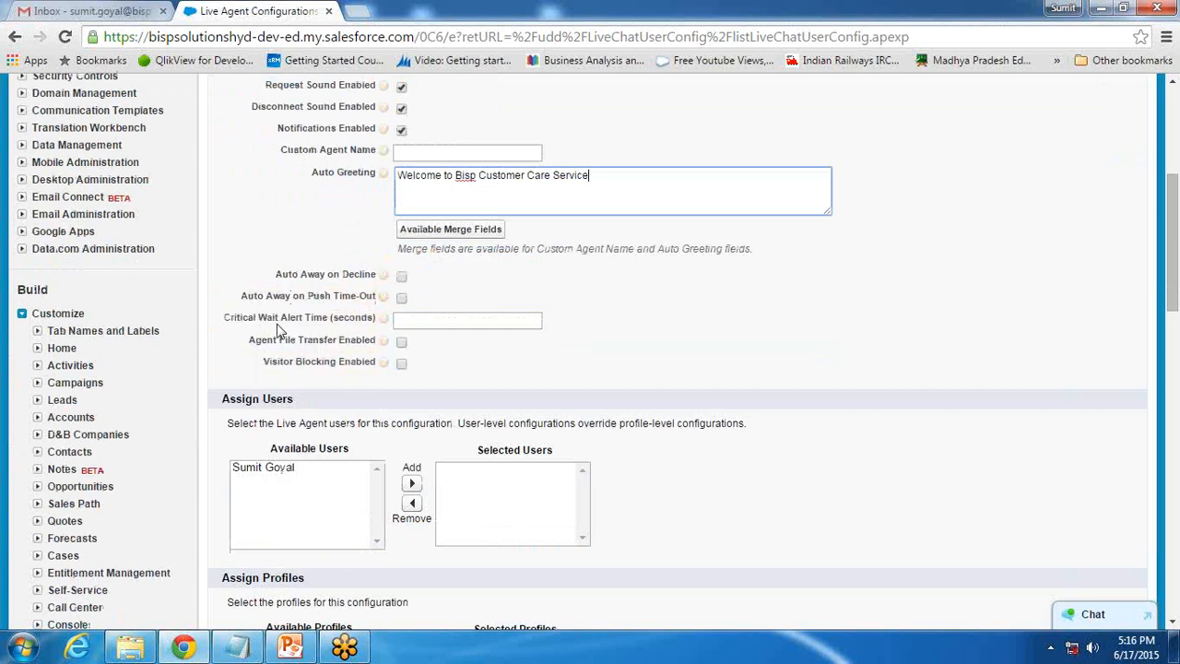
scroll(499, 438, down, 3)
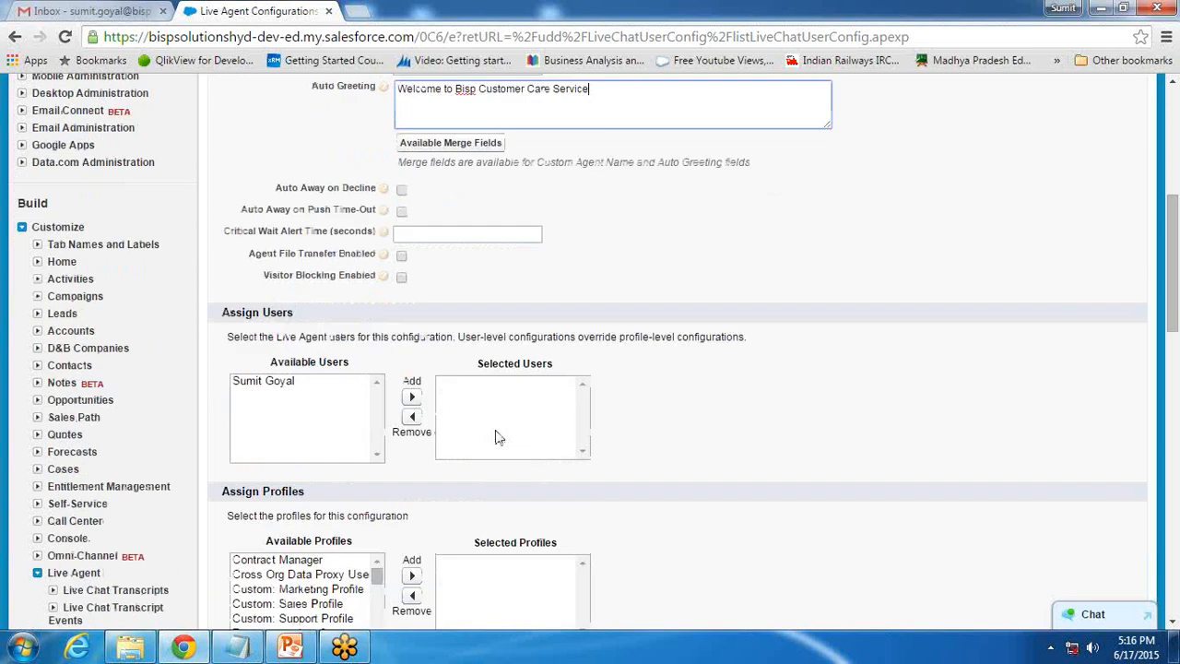
click(263, 295)
click(411, 311)
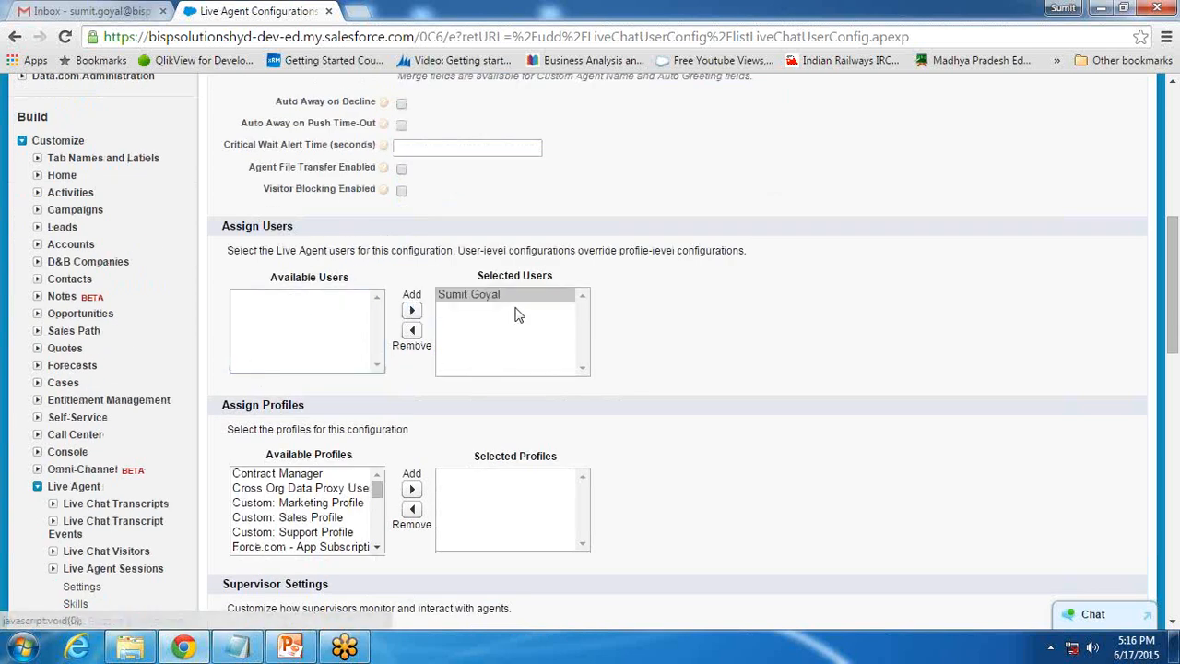
- Assign all available profiles to the Live Agent configuration
click(334, 518)
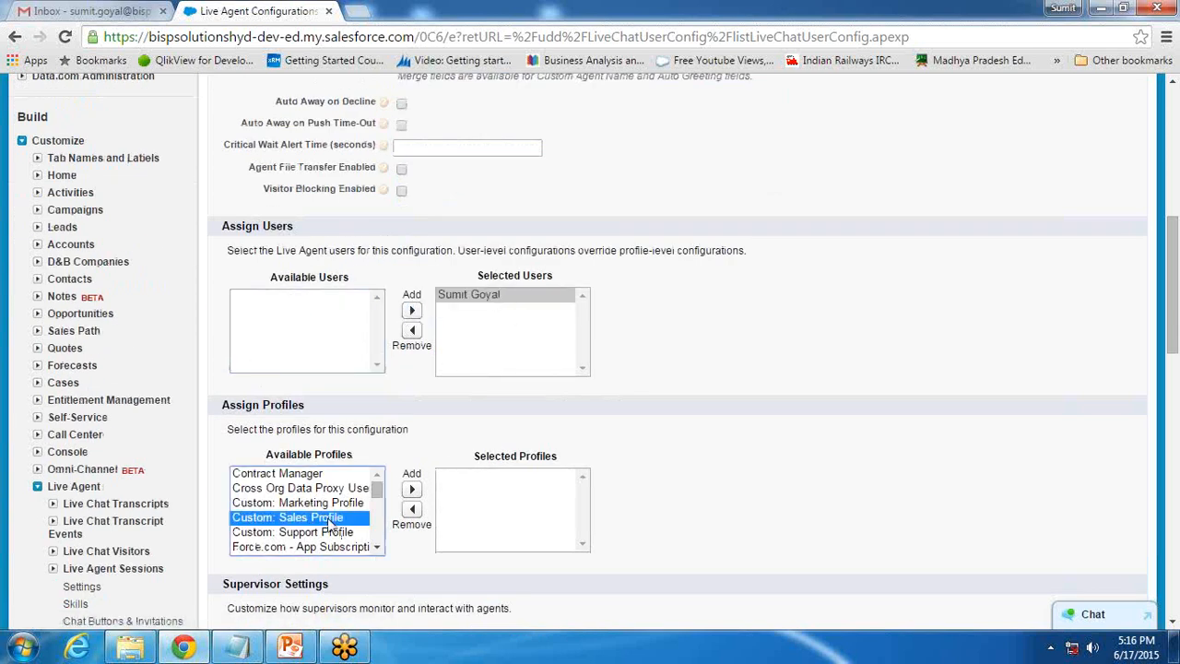
key(ctrl+a)
click(411, 490)
- Add Bisp Service Skill Group to the assigned skills in the supervisor settings
scroll(685, 495, down, 3)
scroll(685, 495, down, 3)
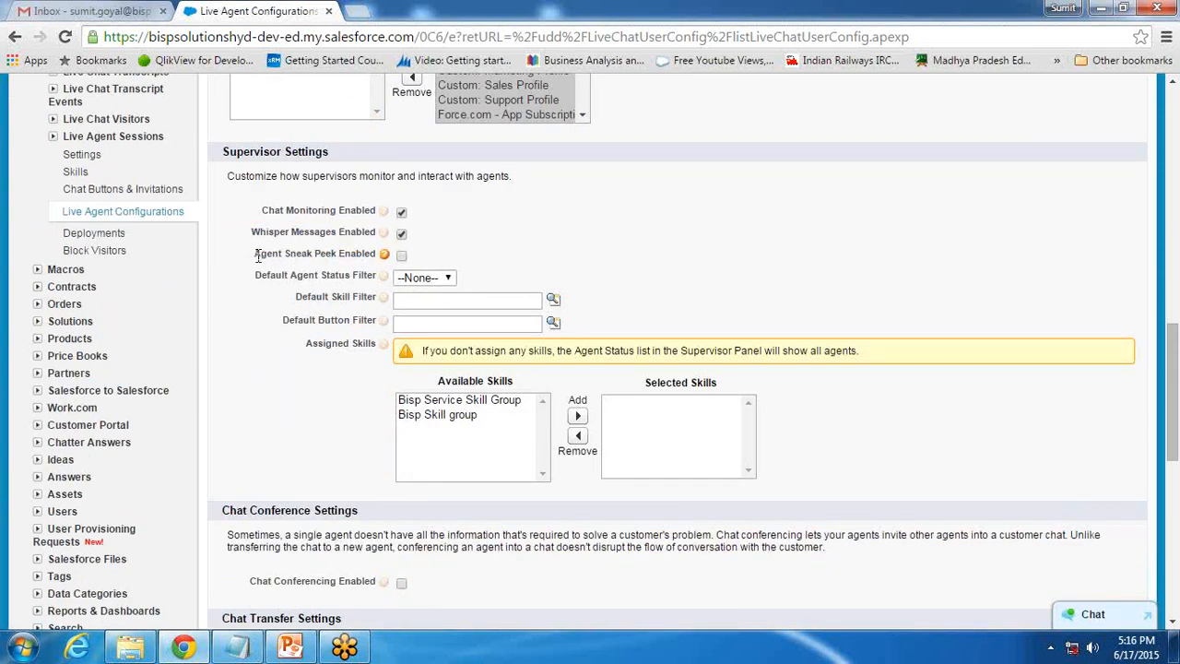
mouse_move(386, 257)
click(465, 403)
click(578, 416)
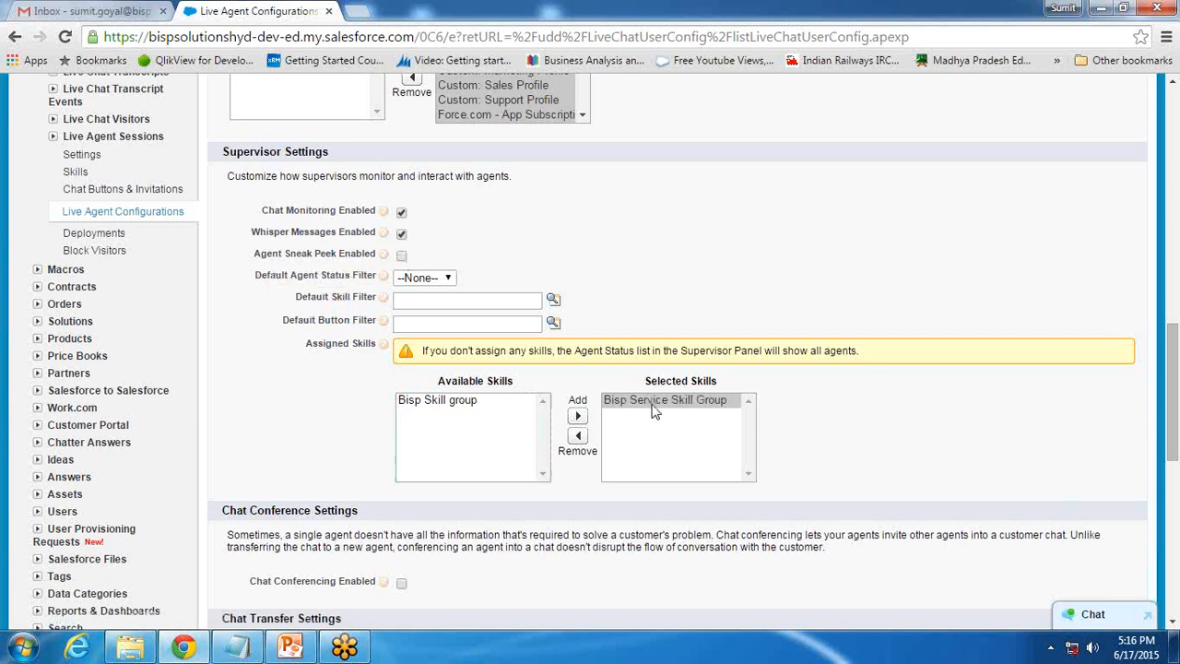
- Add Bisp Service Skill Group to the chat transfer skills and save the Live Agent configuration
scroll(824, 429, down, 3)
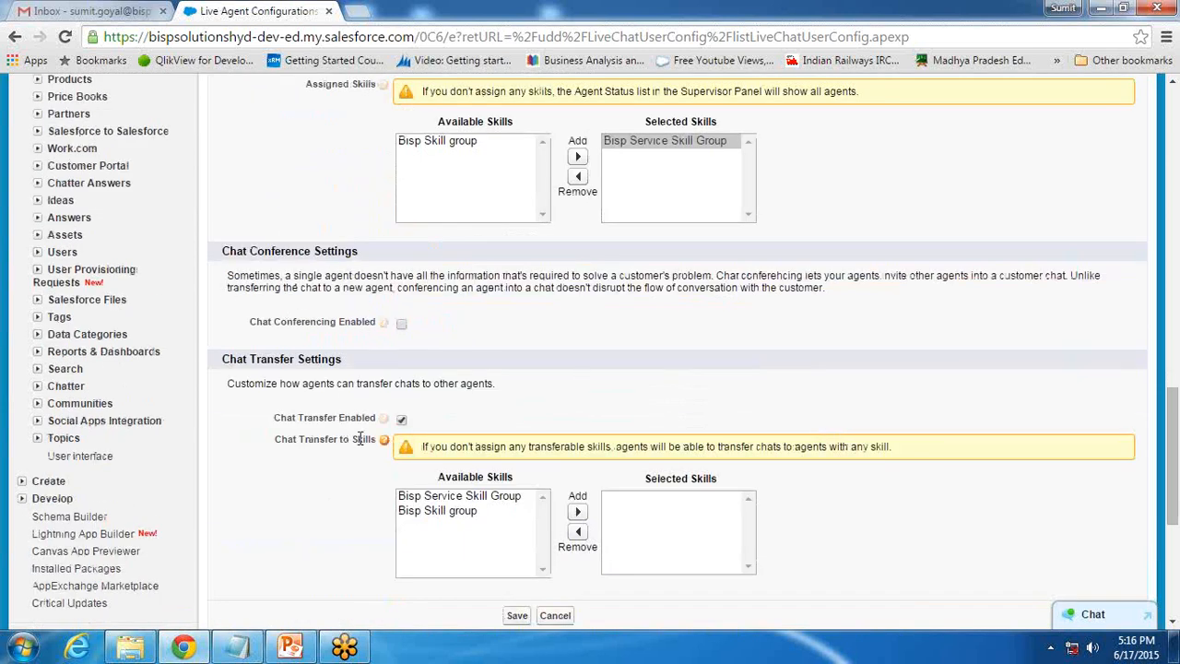
scroll(383, 441, down, 2)
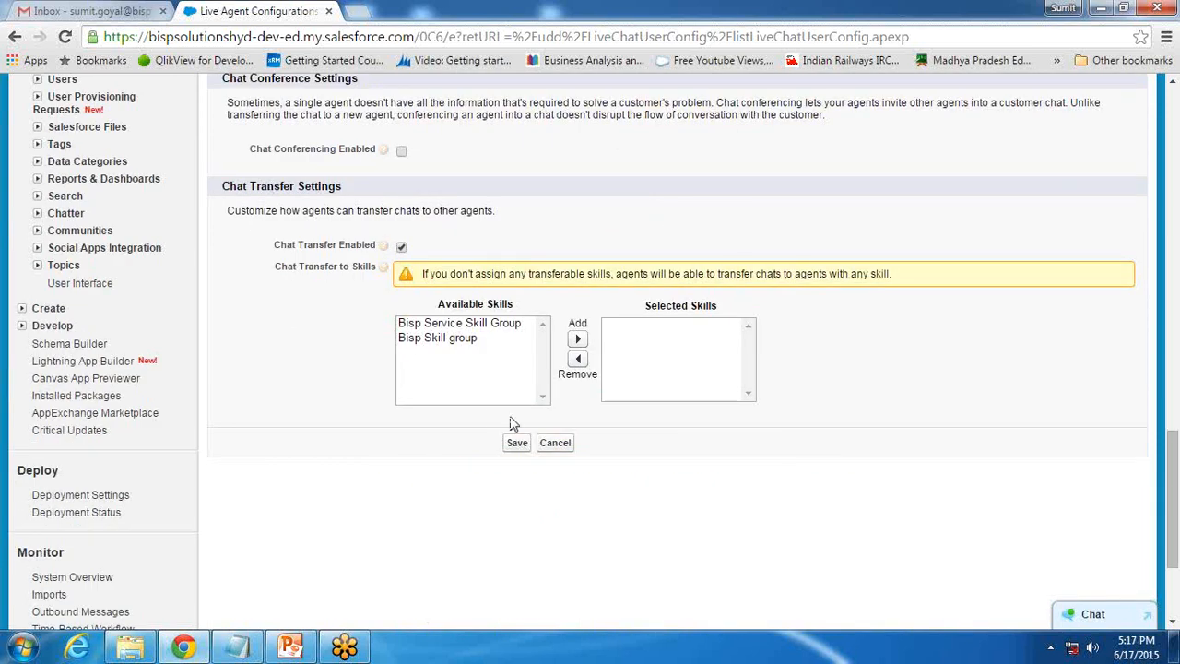
click(459, 325)
click(577, 339)
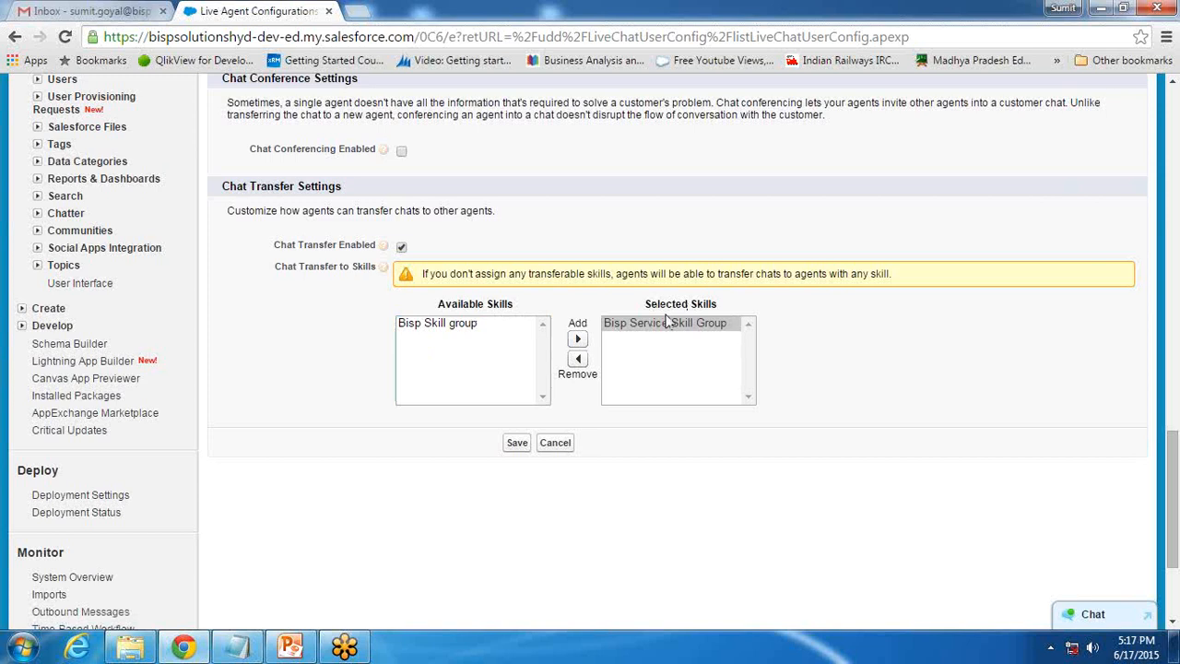
click(518, 444)
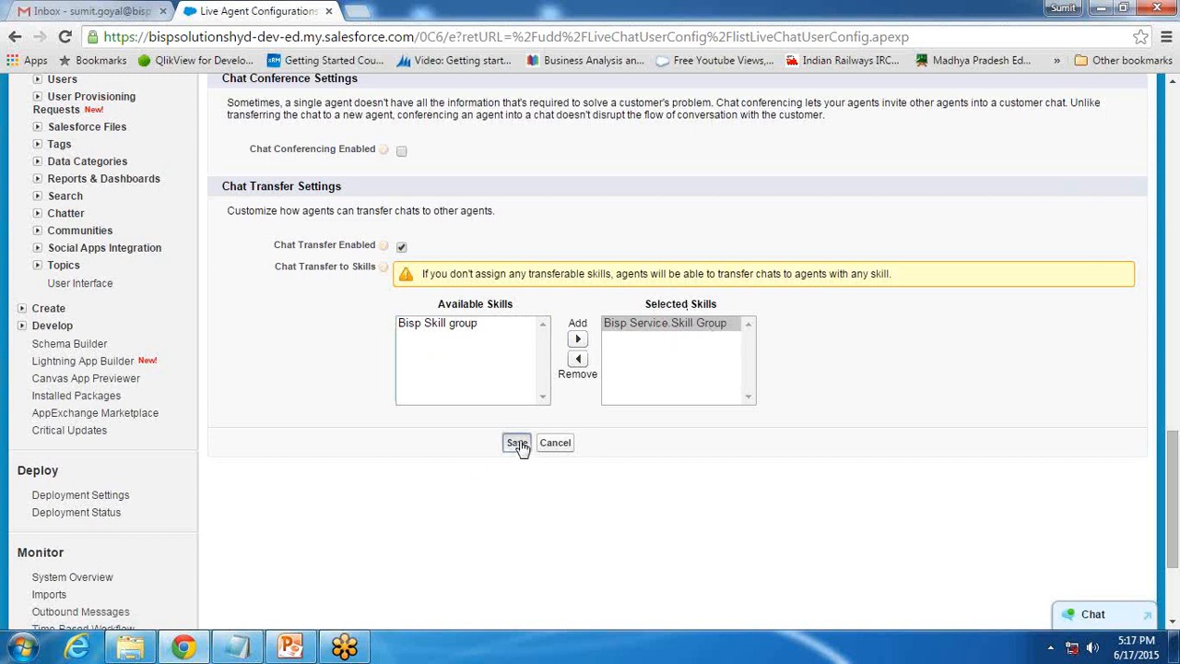
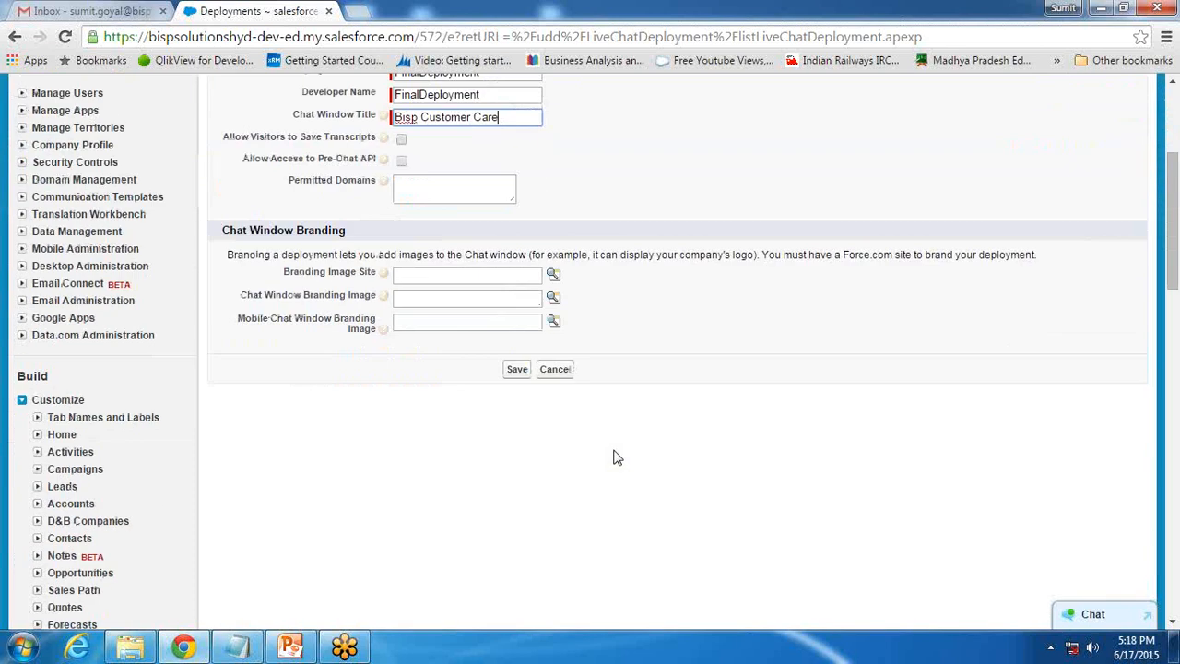
- Save the FinalDeployment live chat deployment and copy its generated deployment code
click(517, 369)
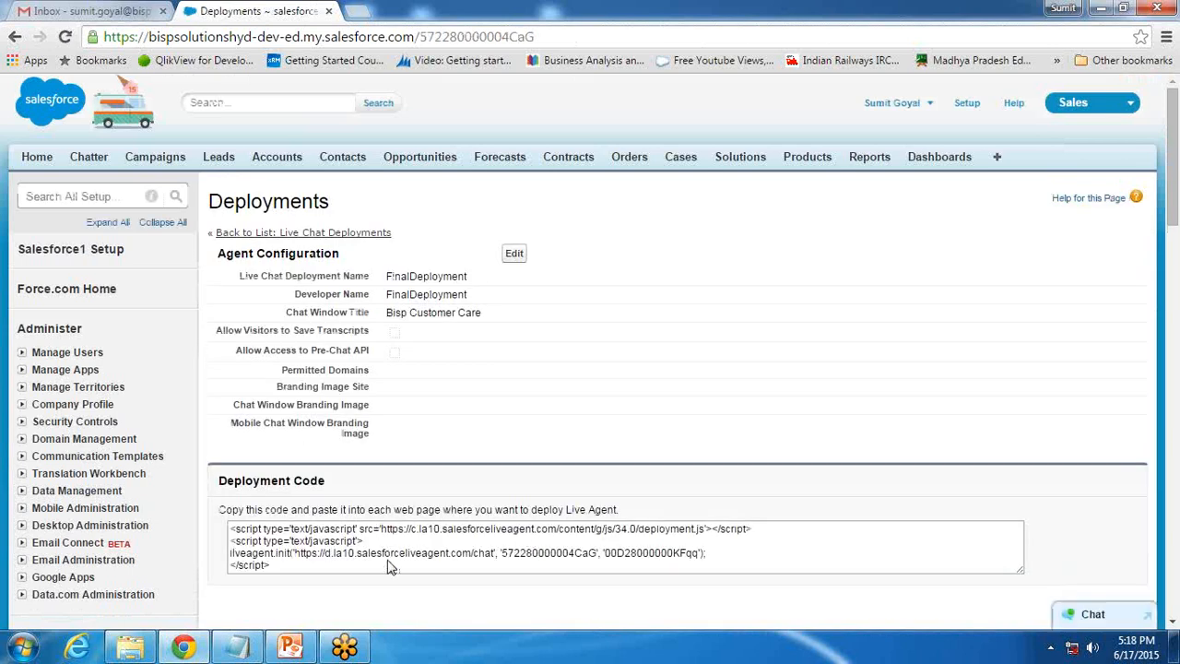
click(385, 553)
key(ctrl+c)
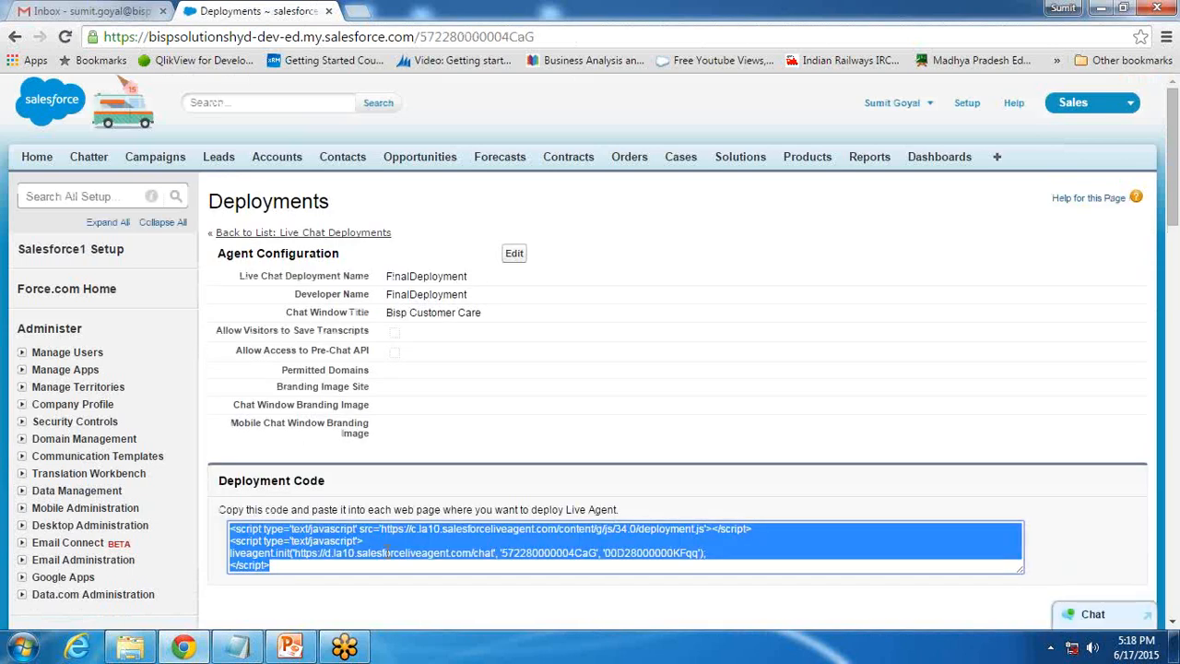
- Switch to Notepad, paste the deployment code below the chat button code in liveagent.html, then save and close the file
click(238, 646)
key(Return)
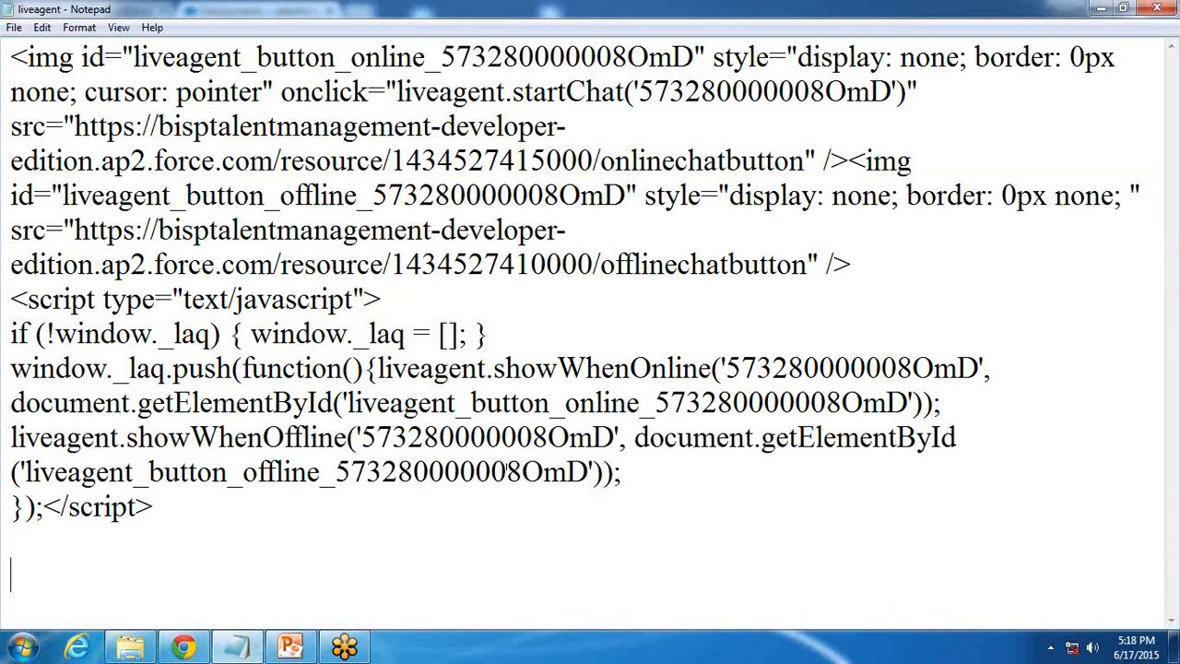
key(ctrl+v)
scroll(222, 544, up, 2)
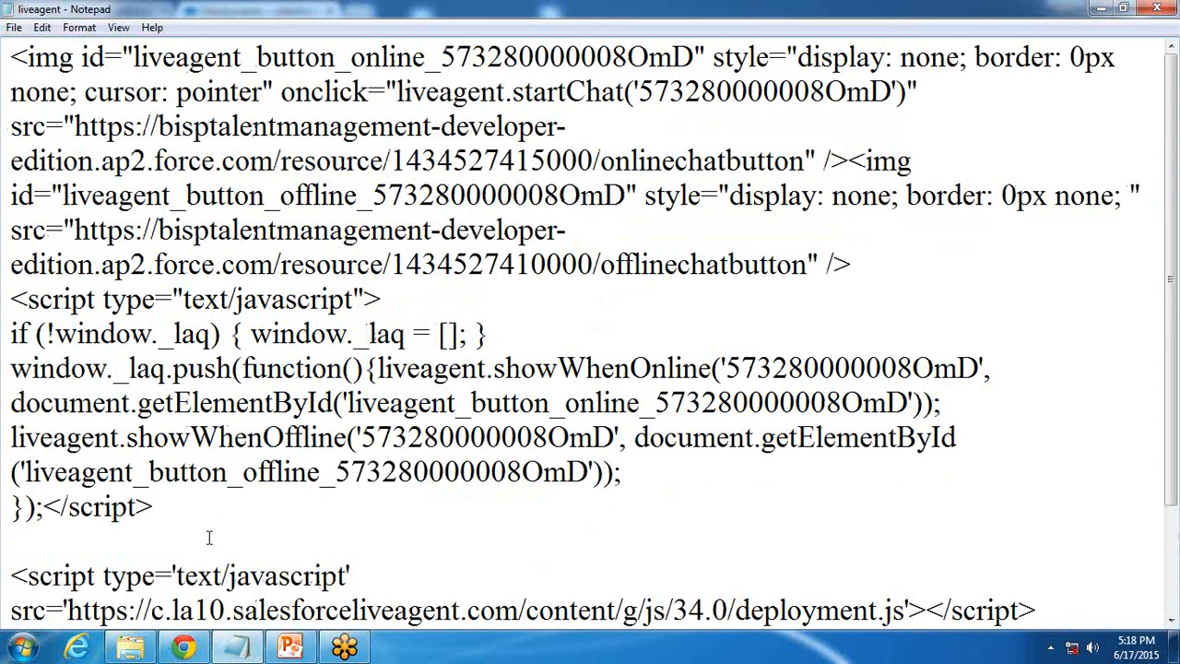
scroll(209, 537, down, 2)
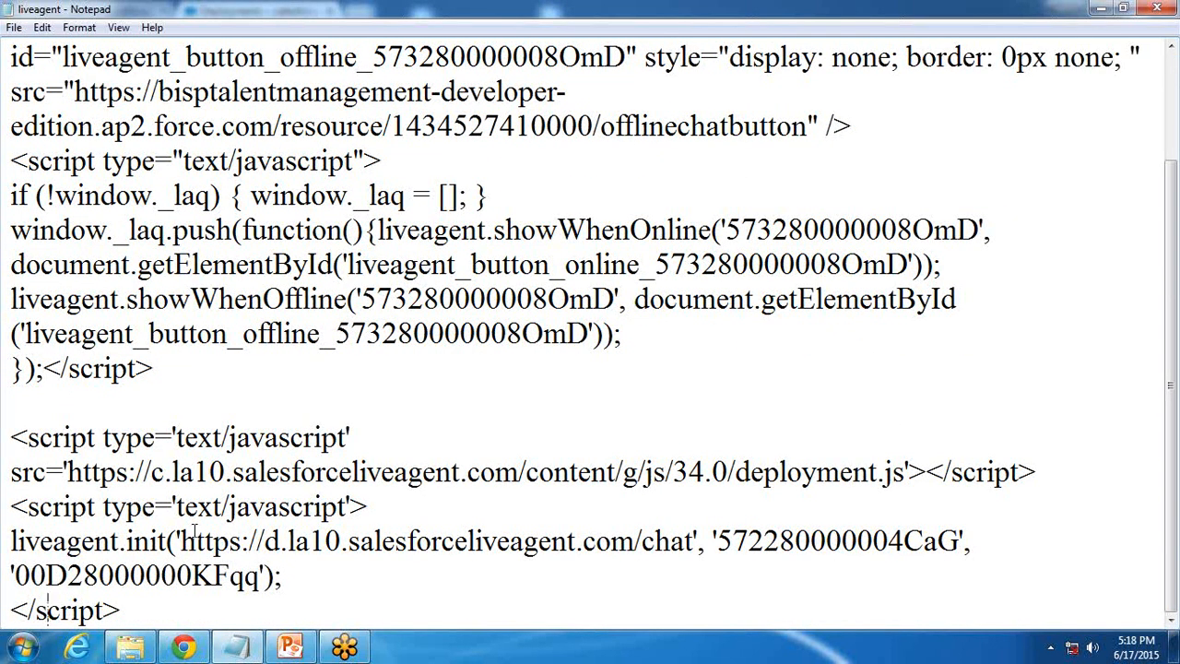
scroll(195, 532, up, 2)
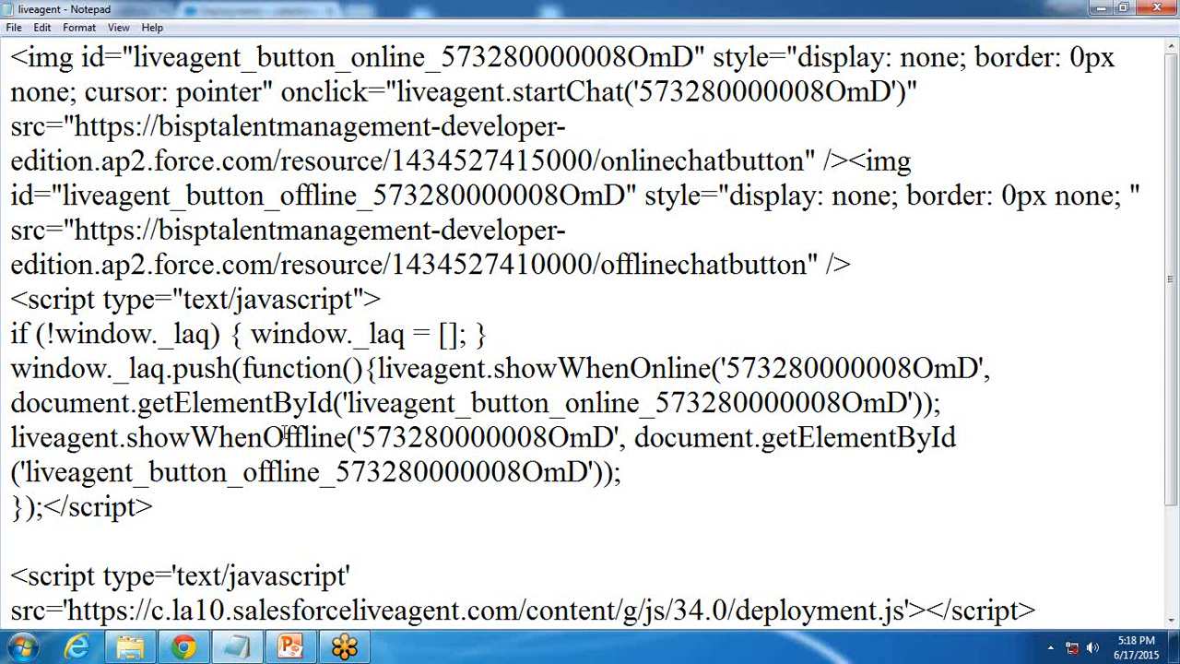
scroll(276, 502, down, 2)
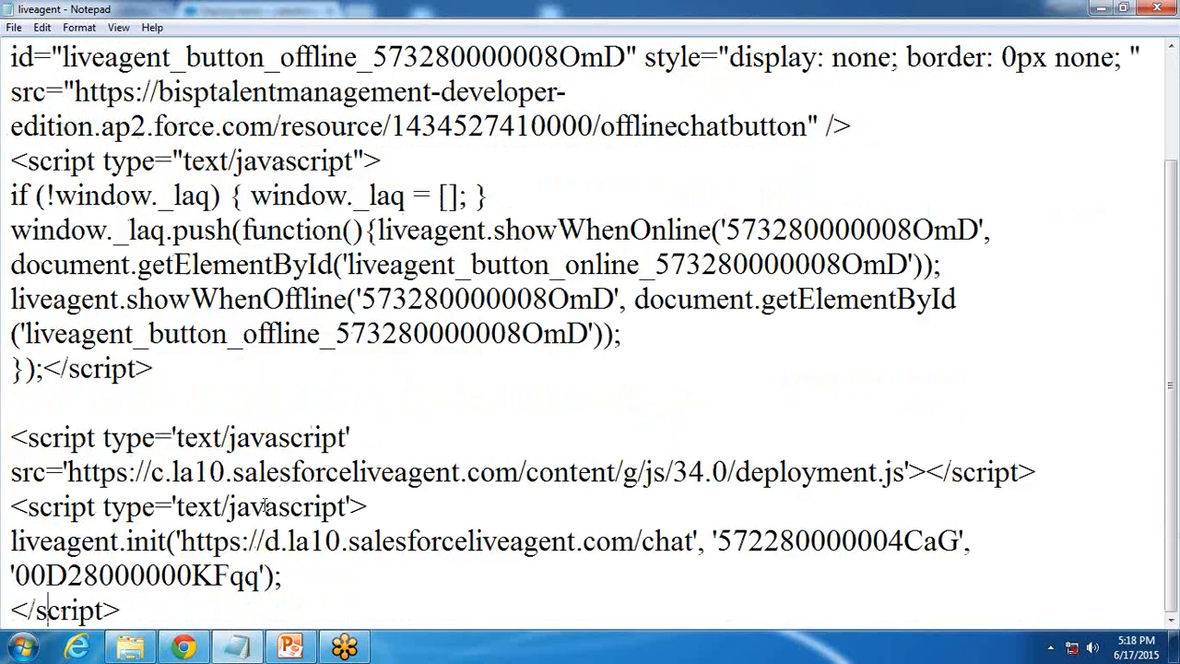
click(1160, 11)
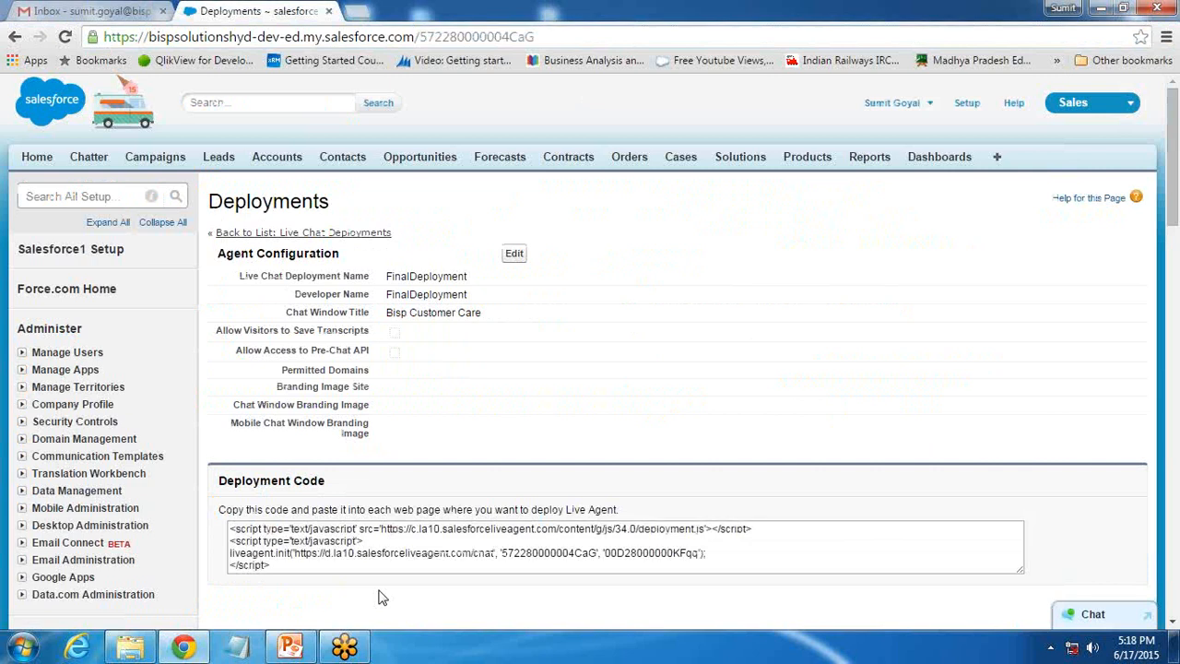
- Open liveagent.html from the live agent folder in Google Chrome
scroll(383, 597, down, 7)
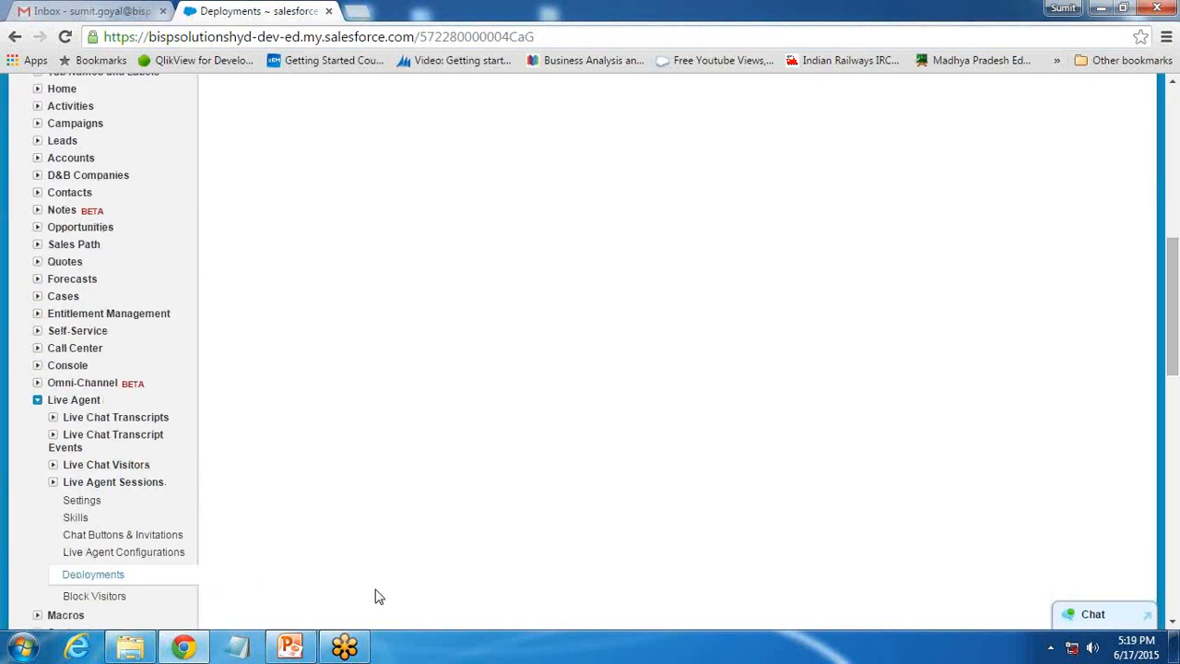
click(1103, 9)
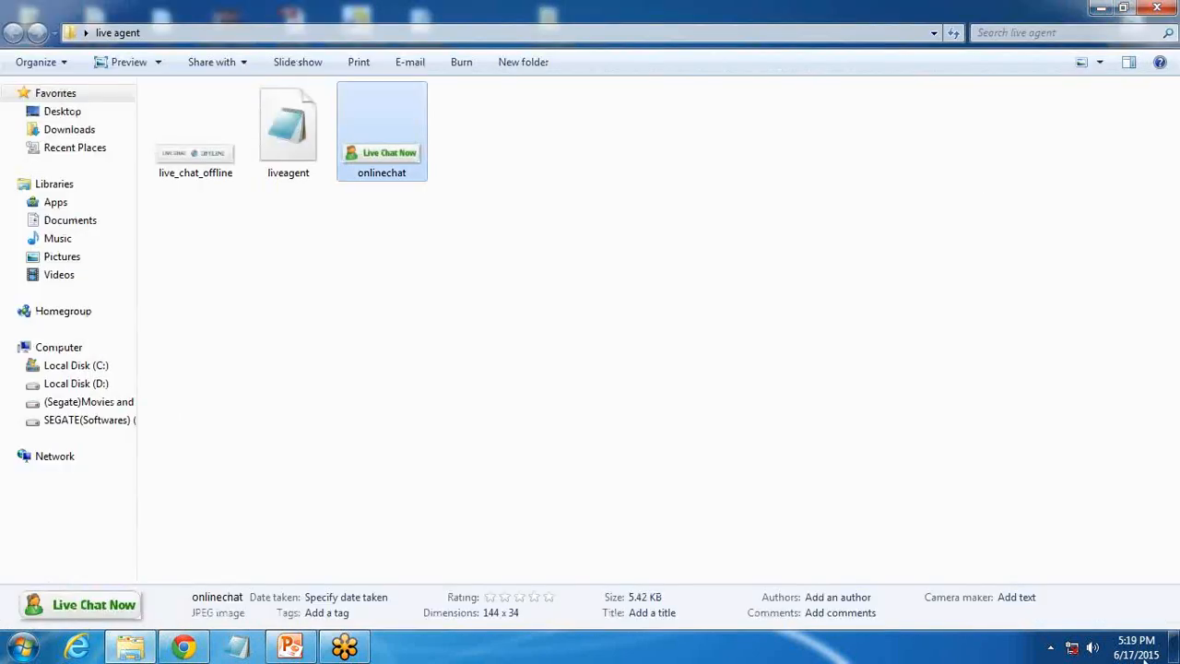
right_click(287, 130)
mouse_move(362, 190)
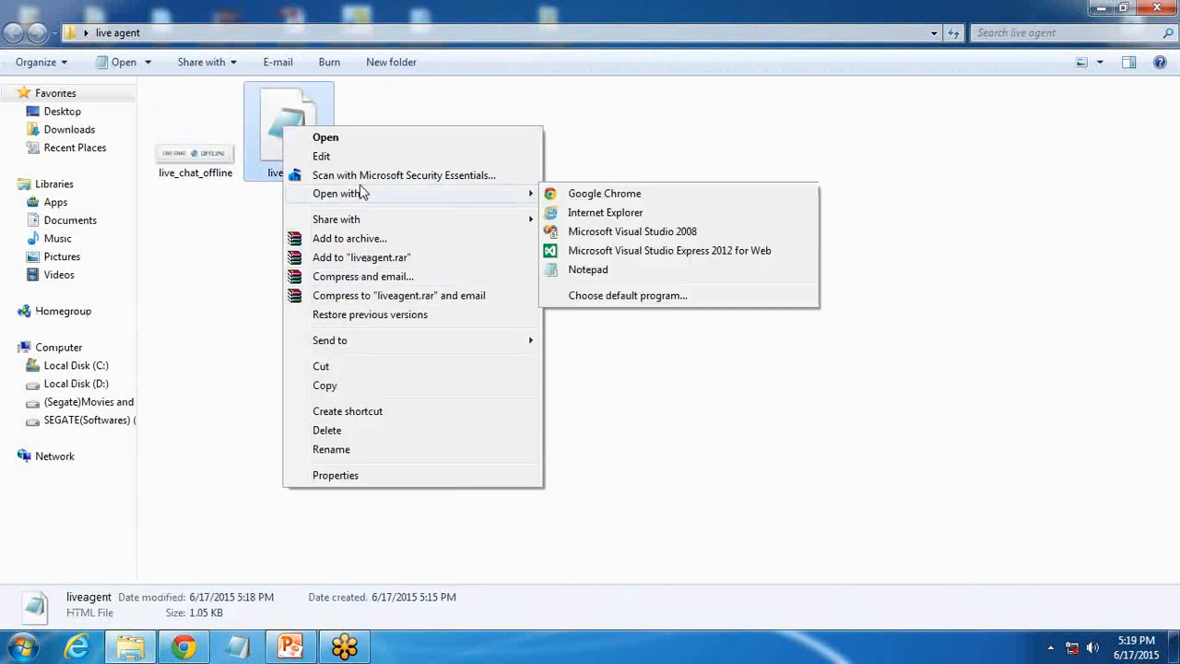
click(600, 195)
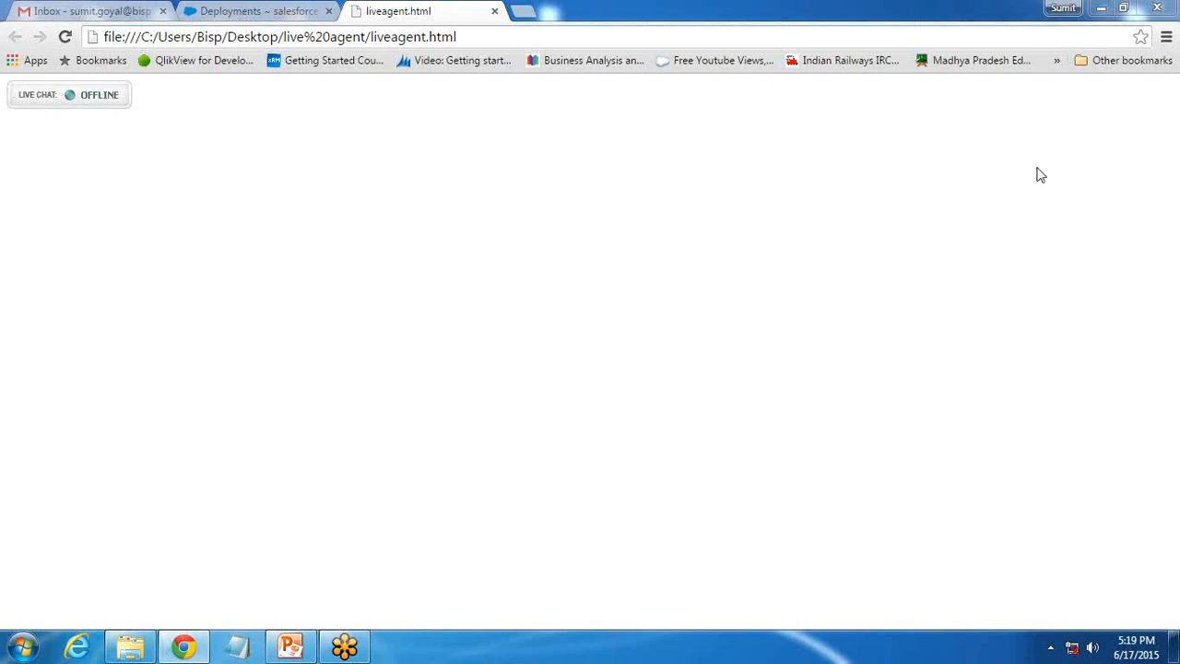
- Return to the Salesforce setup page and open the list of apps under Create
key(ctrl+shift+Tab)
scroll(395, 486, up, 4)
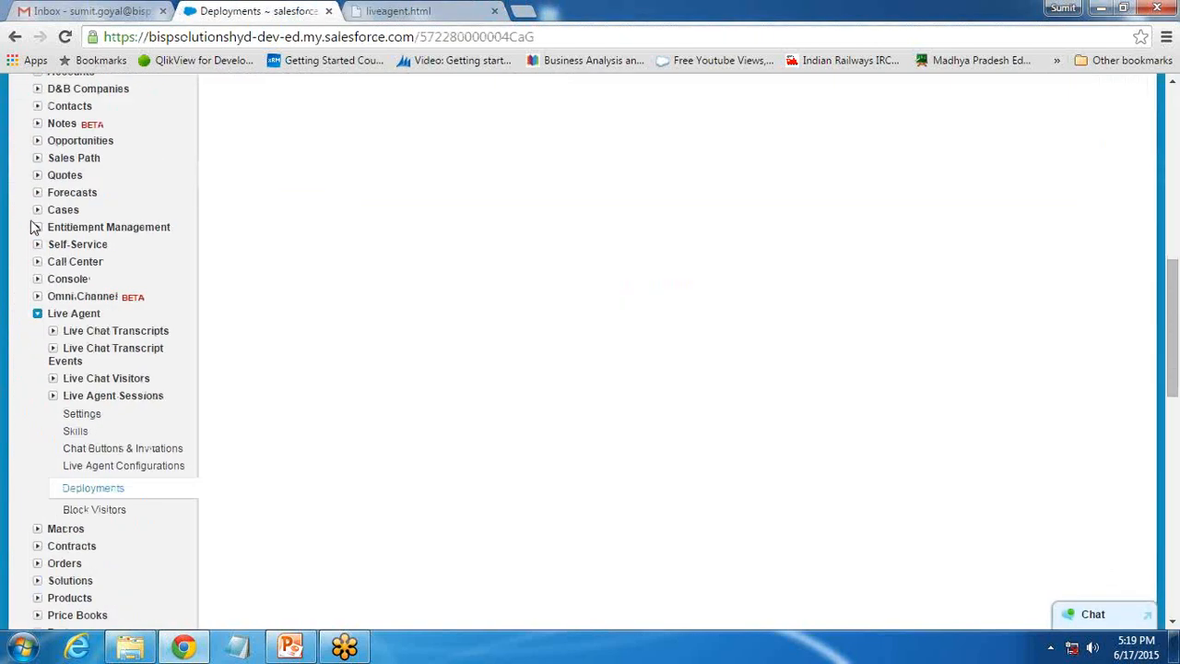
click(21, 399)
scroll(21, 405, down, 3)
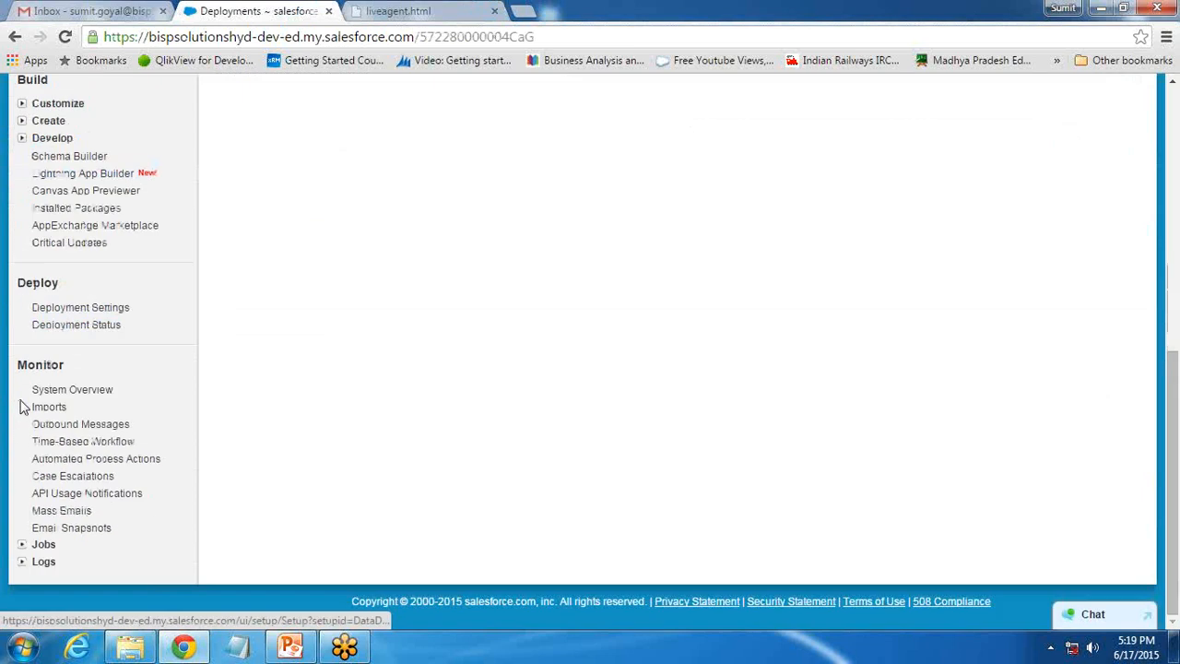
click(22, 121)
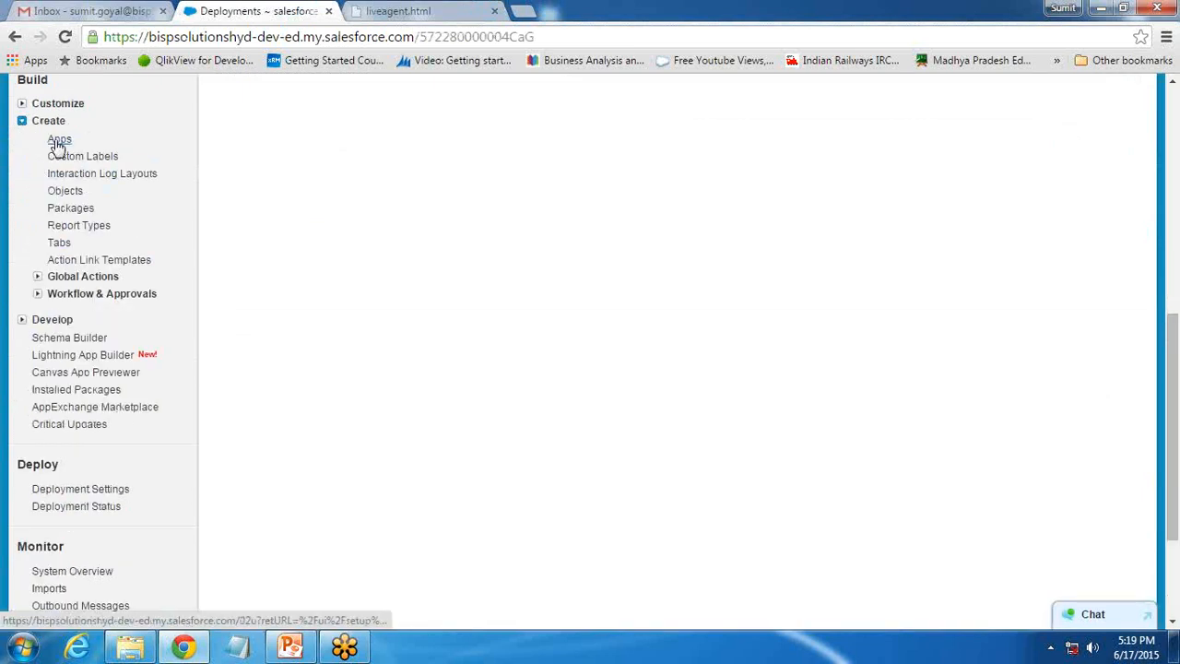
click(55, 141)
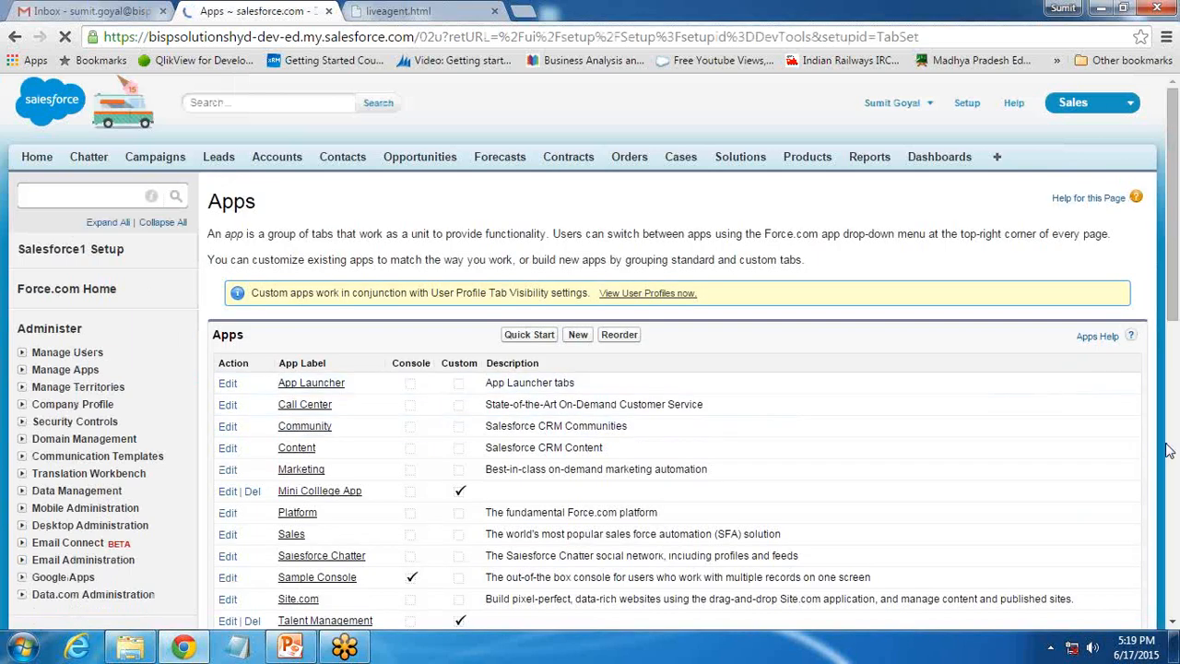
- Start a new app of type Console and proceed to its details
click(578, 338)
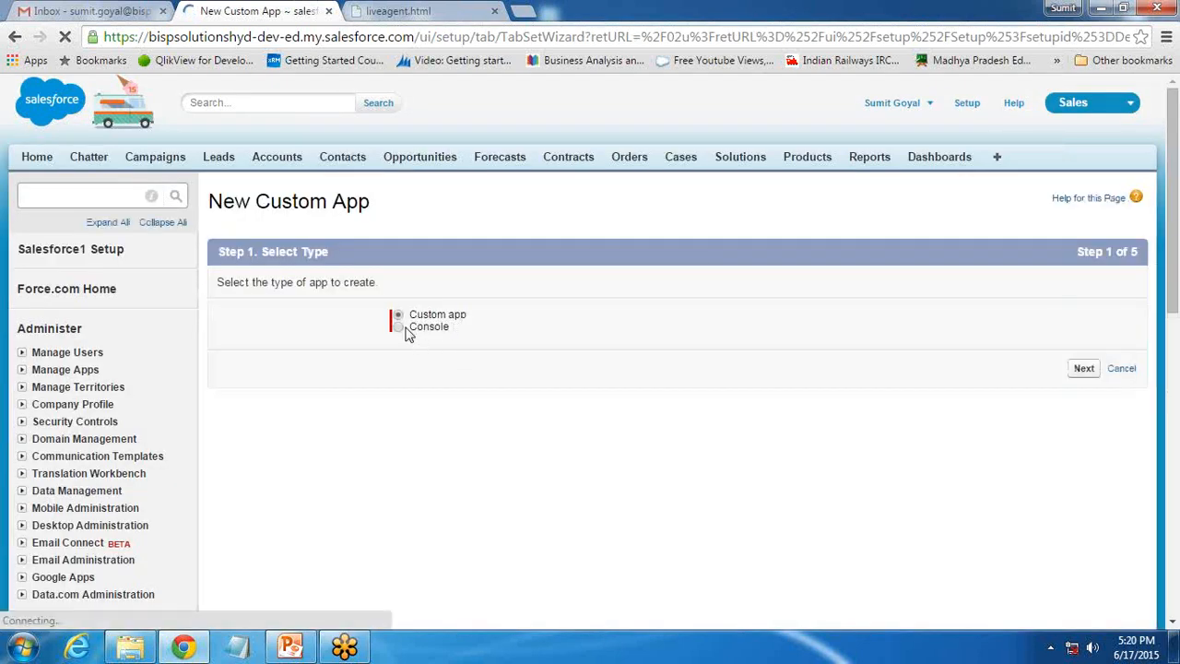
click(397, 328)
click(1084, 368)
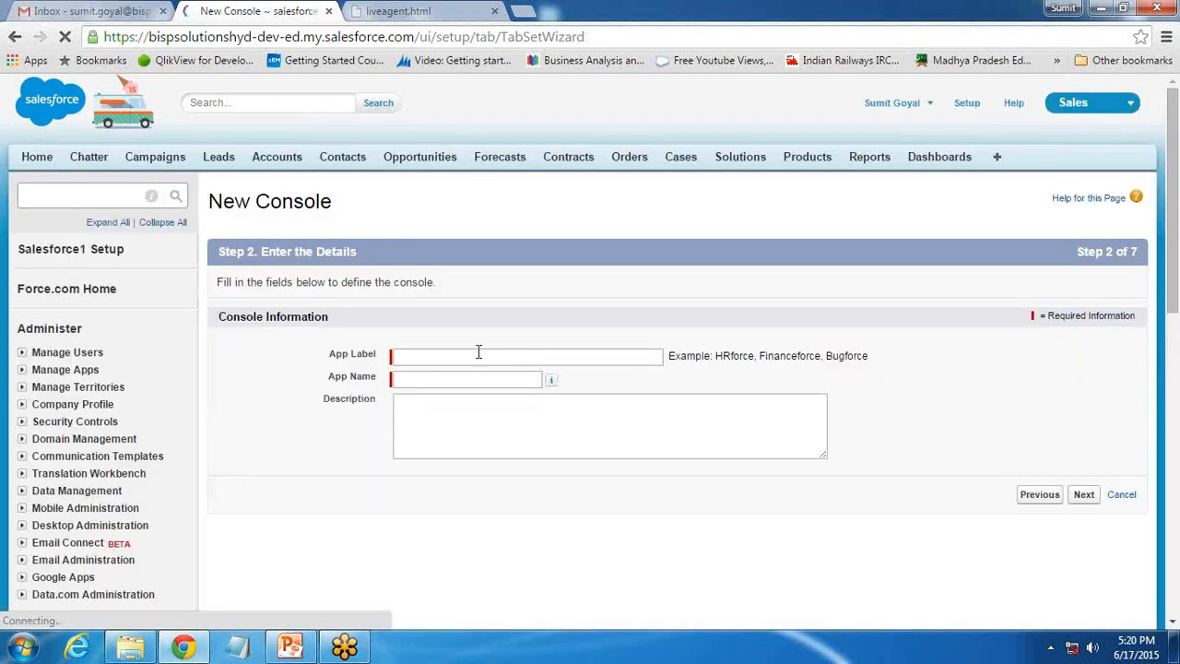
- Label the console app "Bisp Service Cloud With Live Agent" and let the app name fill in from it
click(456, 355)
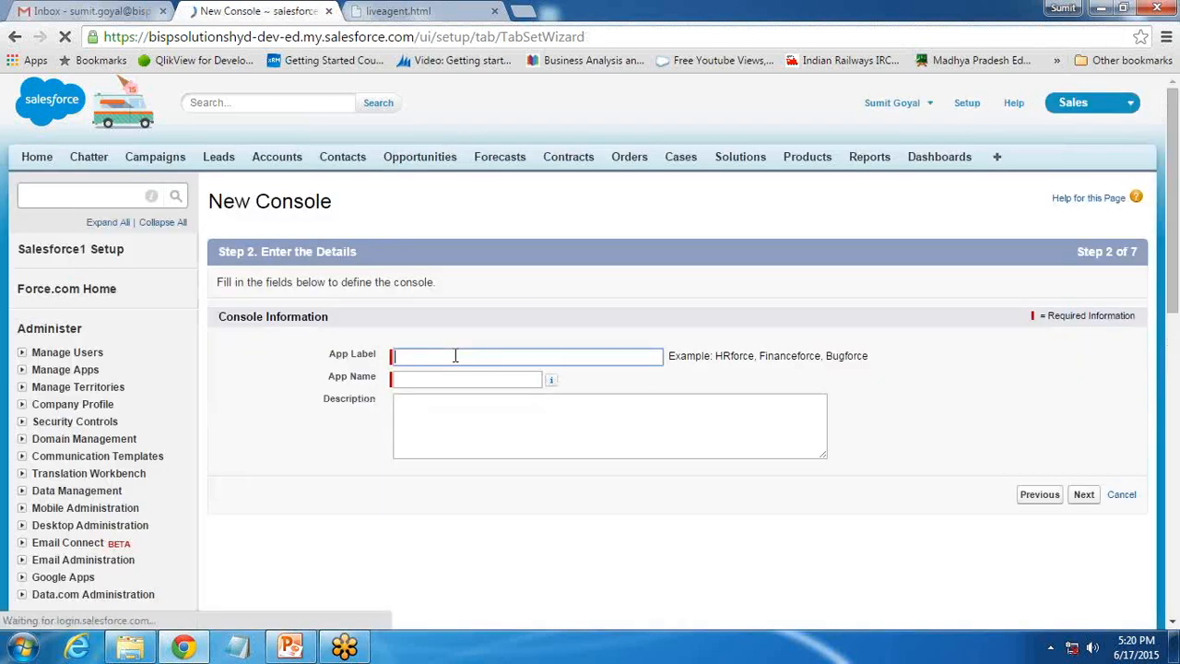
text(Bisp)
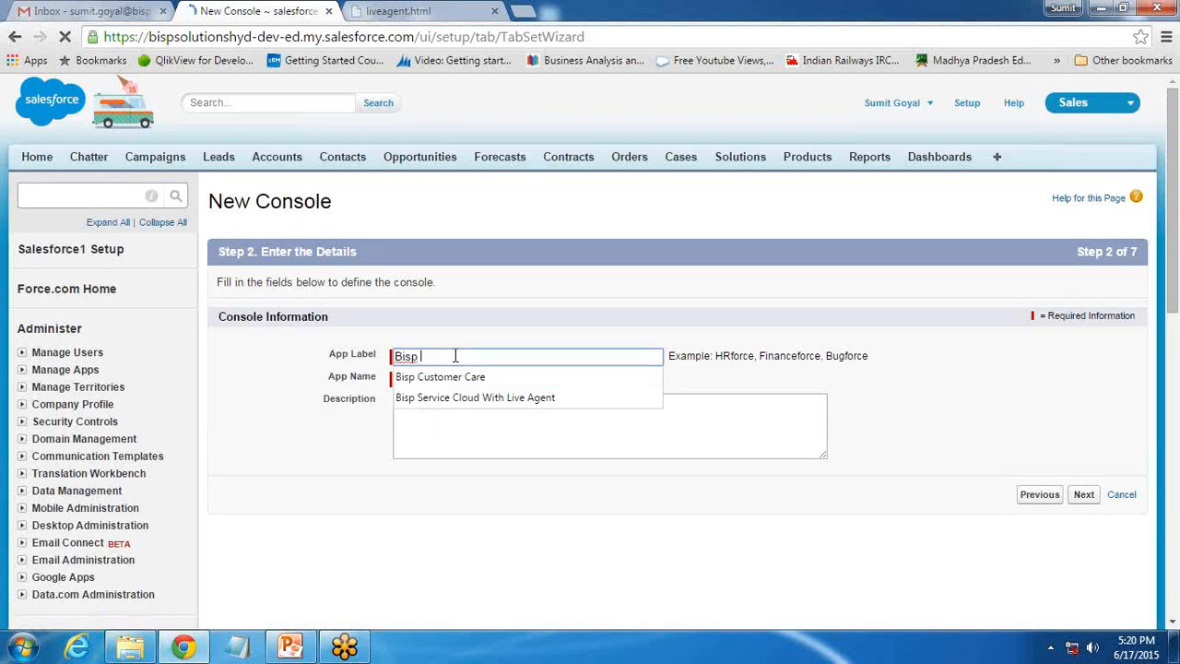
key(Down)
key(Down)
key(Tab)
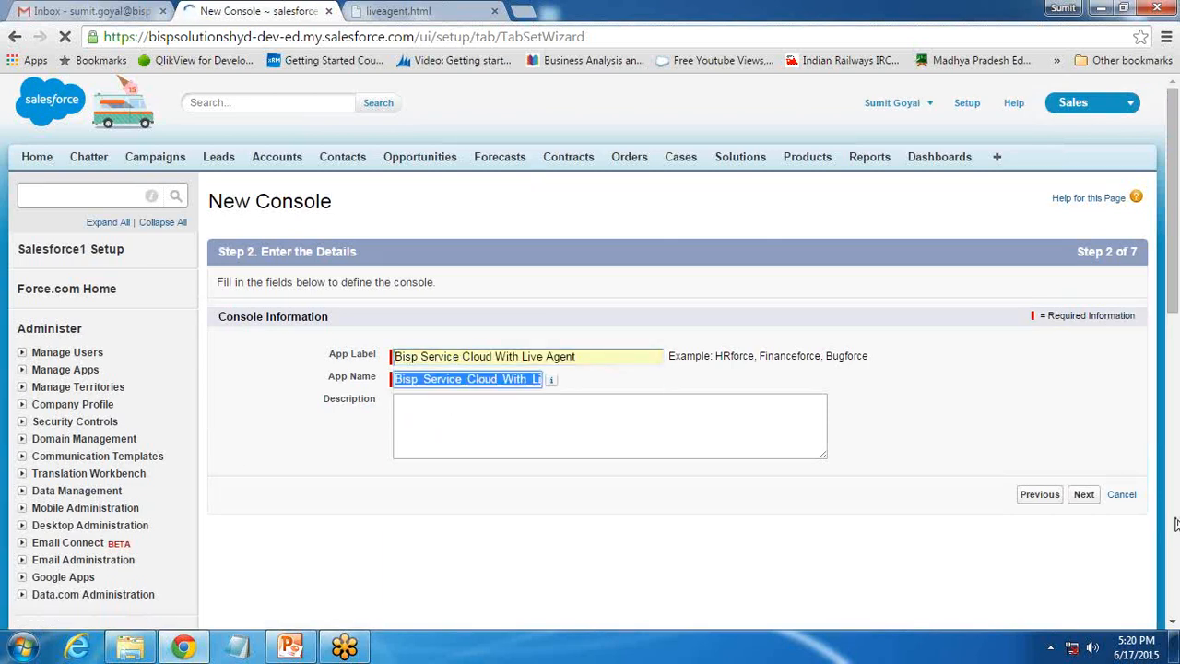
- Continue through the console setup without a logo, keeping Cases as the navigation item and case records opening as a primary tab
click(1082, 495)
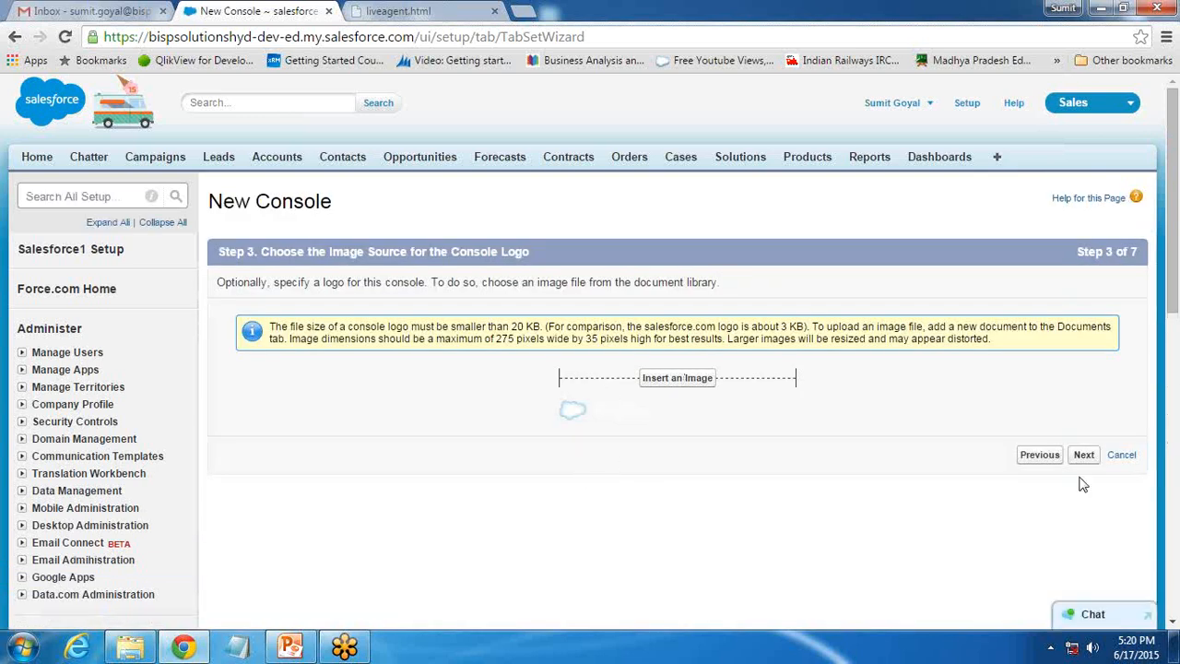
click(1085, 455)
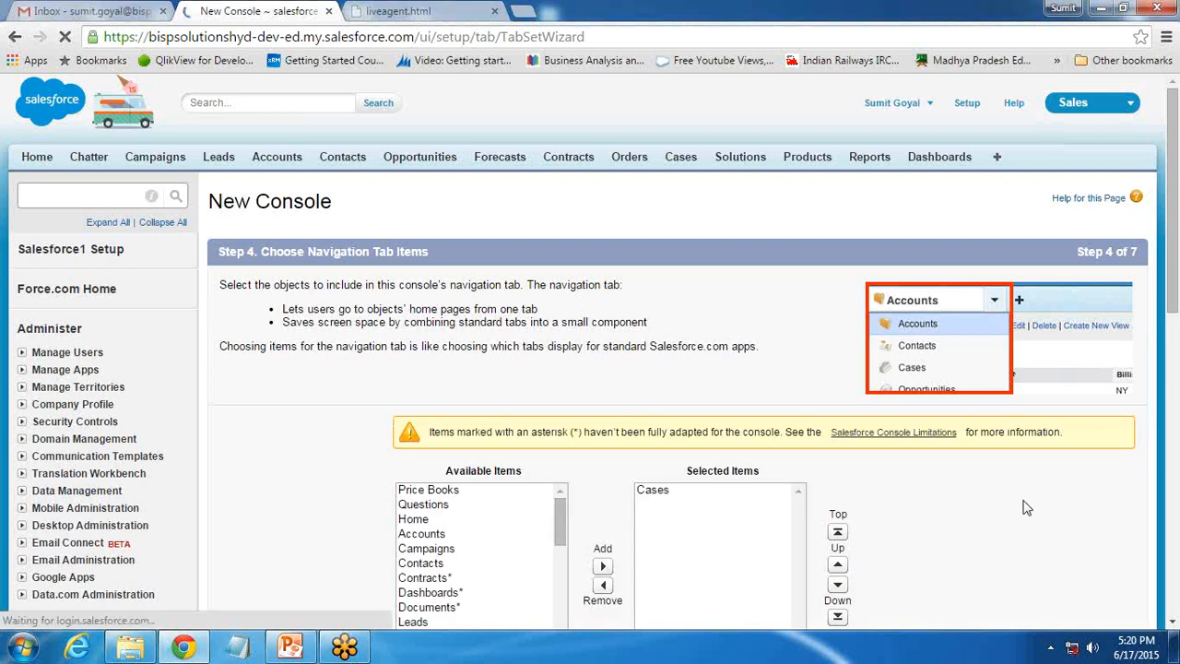
scroll(1070, 331, down, 4)
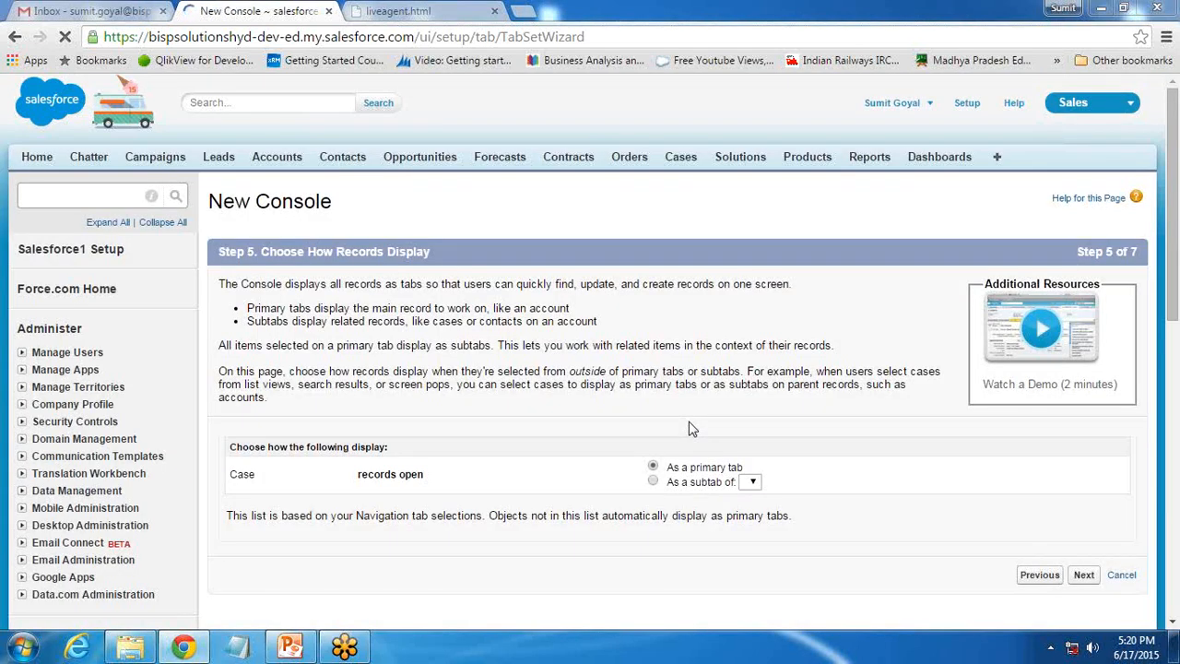
click(1084, 575)
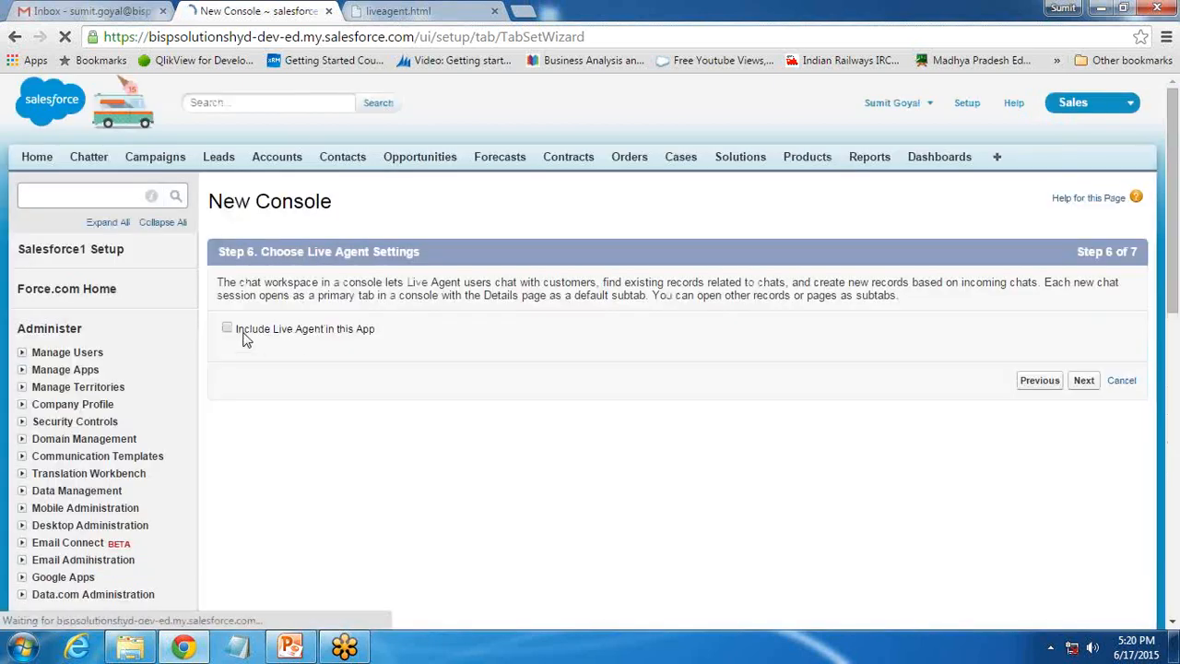
- Include Live Agent in the console app, with new case, lead, account and contact pages opening as subtabs of each chat session
drag(220, 252, 420, 253)
click(279, 265)
click(227, 330)
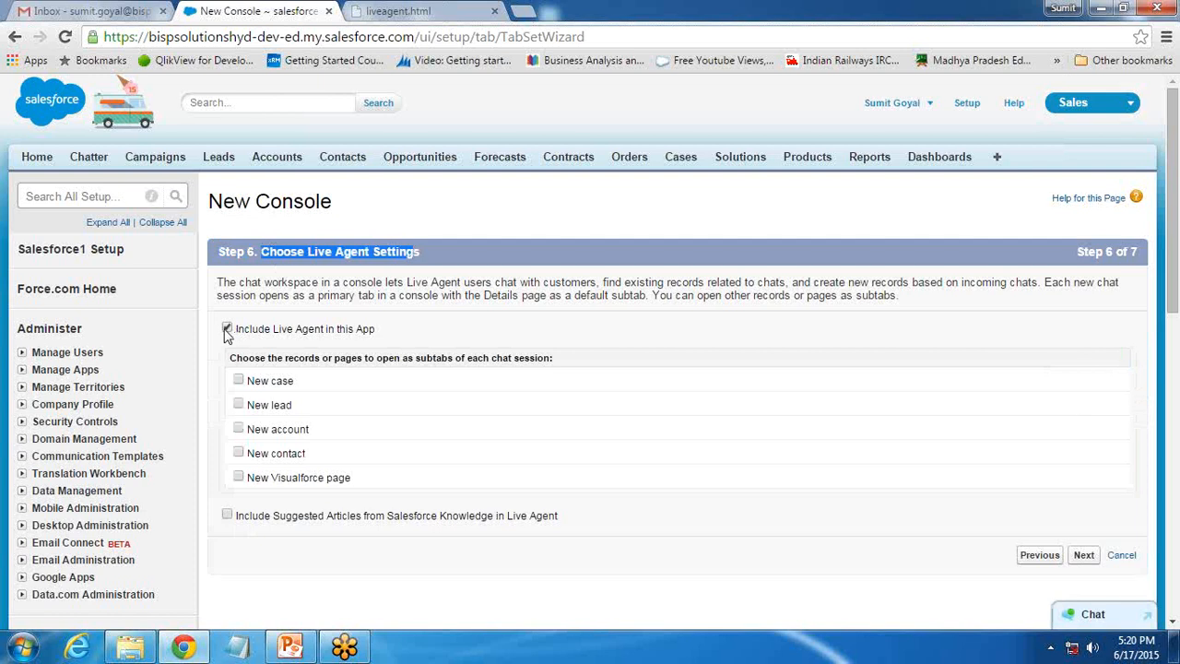
drag(230, 358, 550, 360)
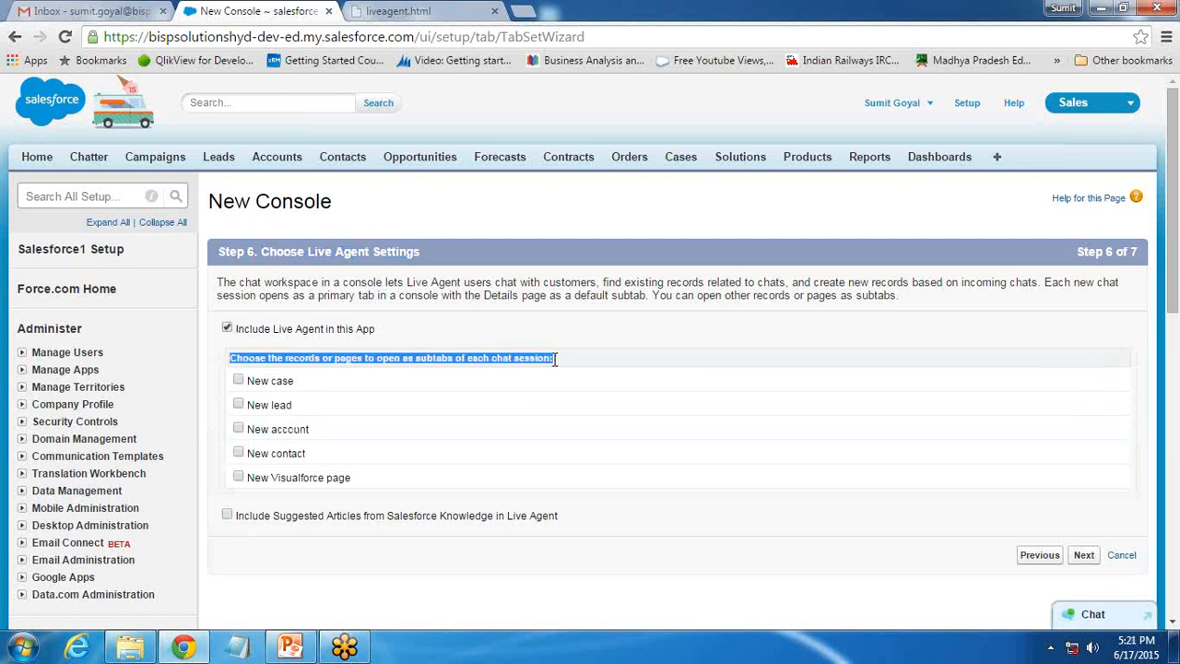
click(238, 380)
click(238, 405)
click(239, 428)
click(1084, 556)
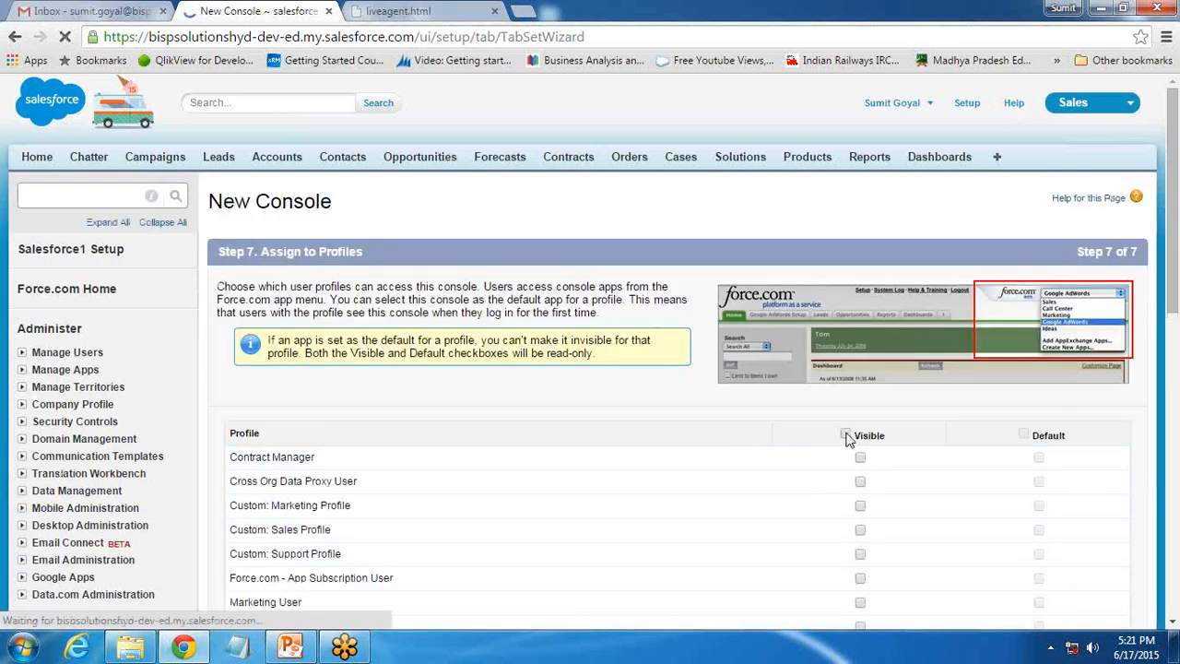
- Make the console app visible to all profiles and save it
click(846, 435)
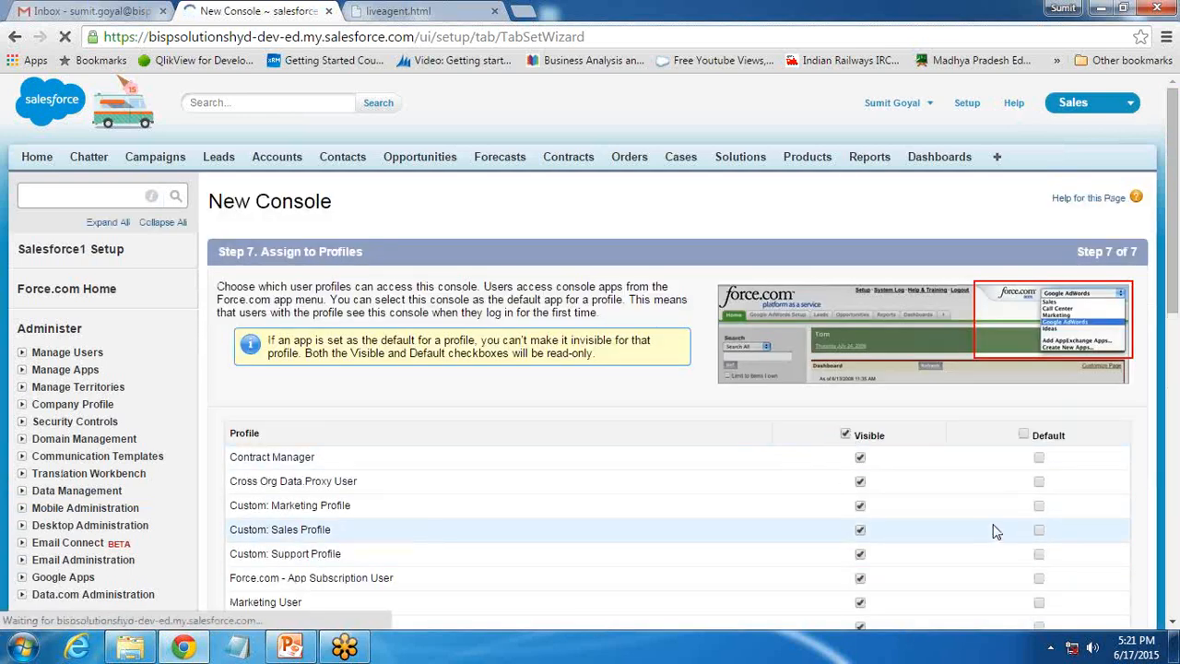
scroll(993, 529, down, 5)
click(1080, 332)
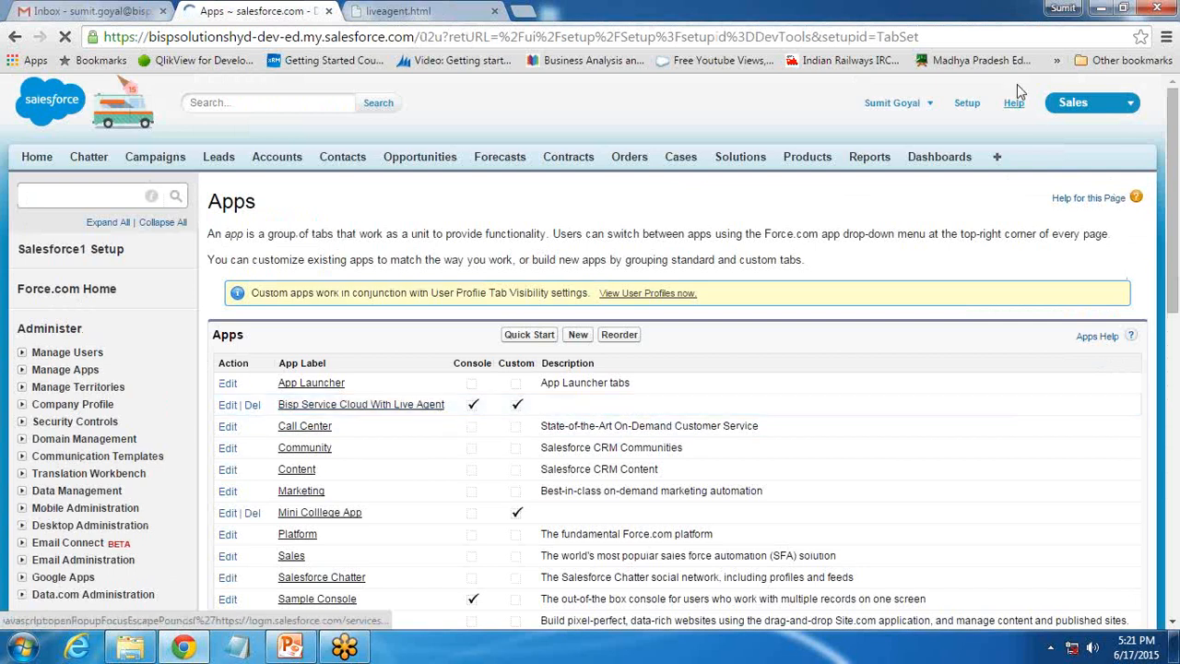
- Switch to the Bisp Service Cloud With Live Agent app and set the agent's Live Agent status to Online
click(1075, 108)
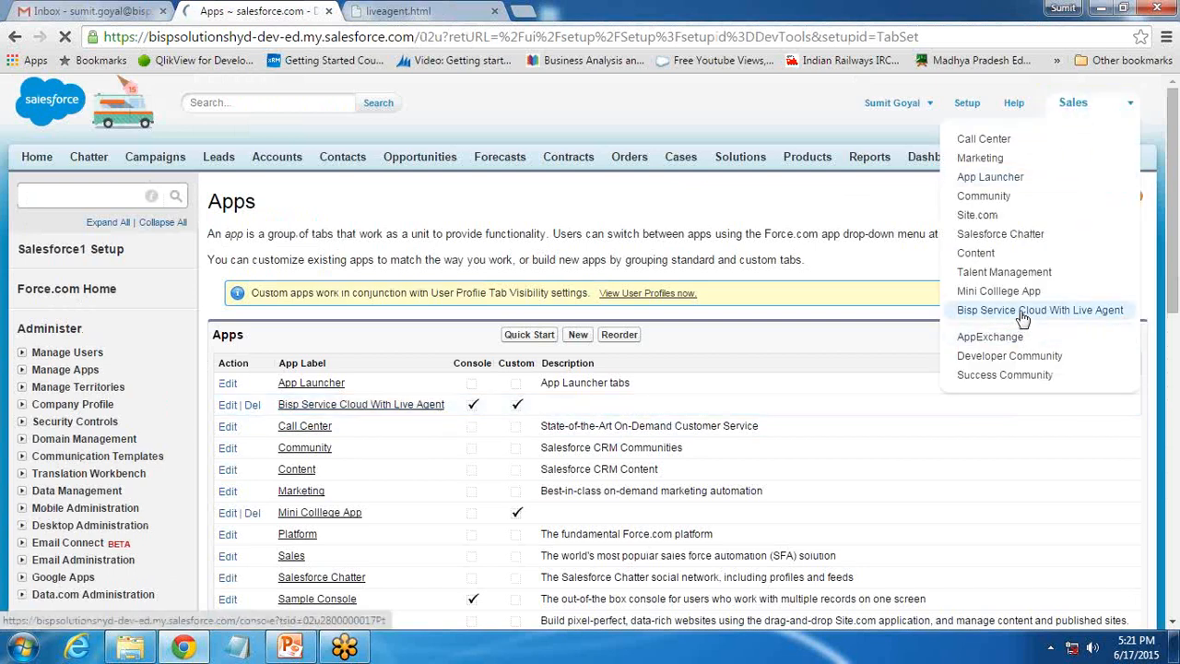
click(1022, 311)
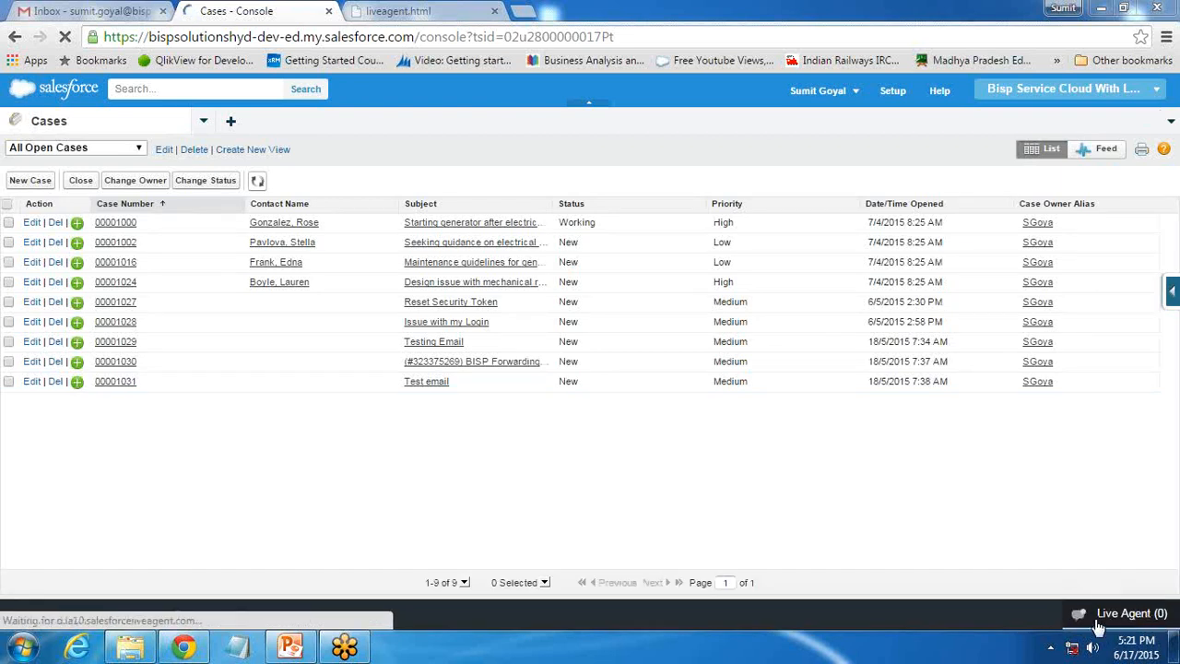
click(1116, 620)
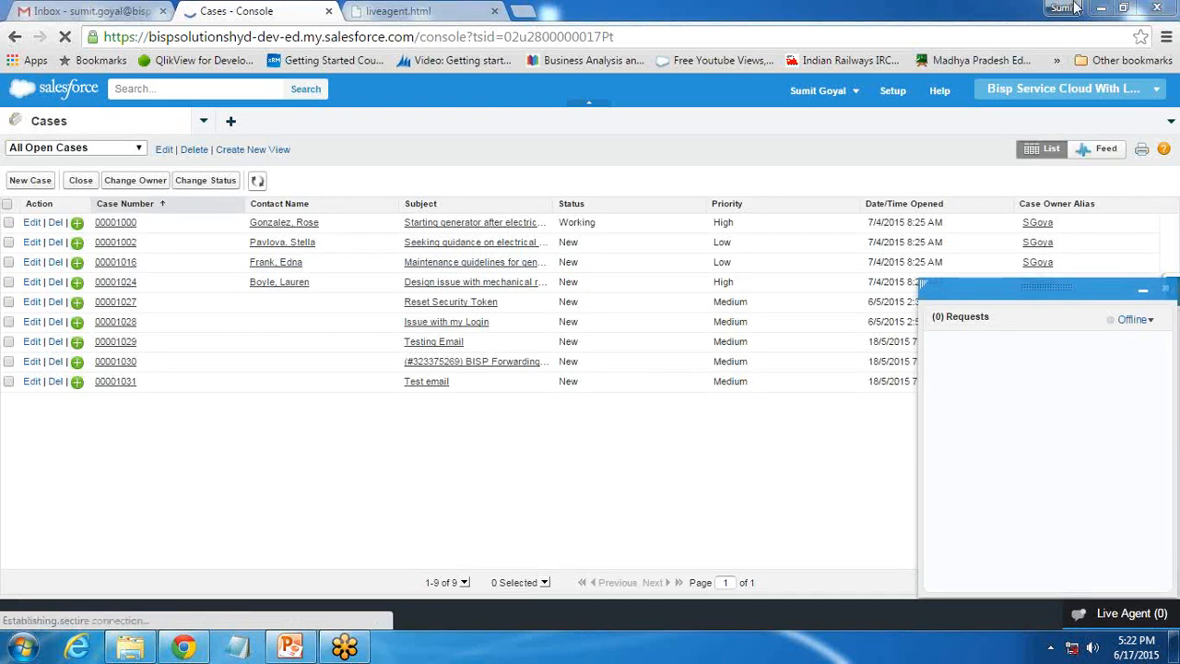
click(1134, 321)
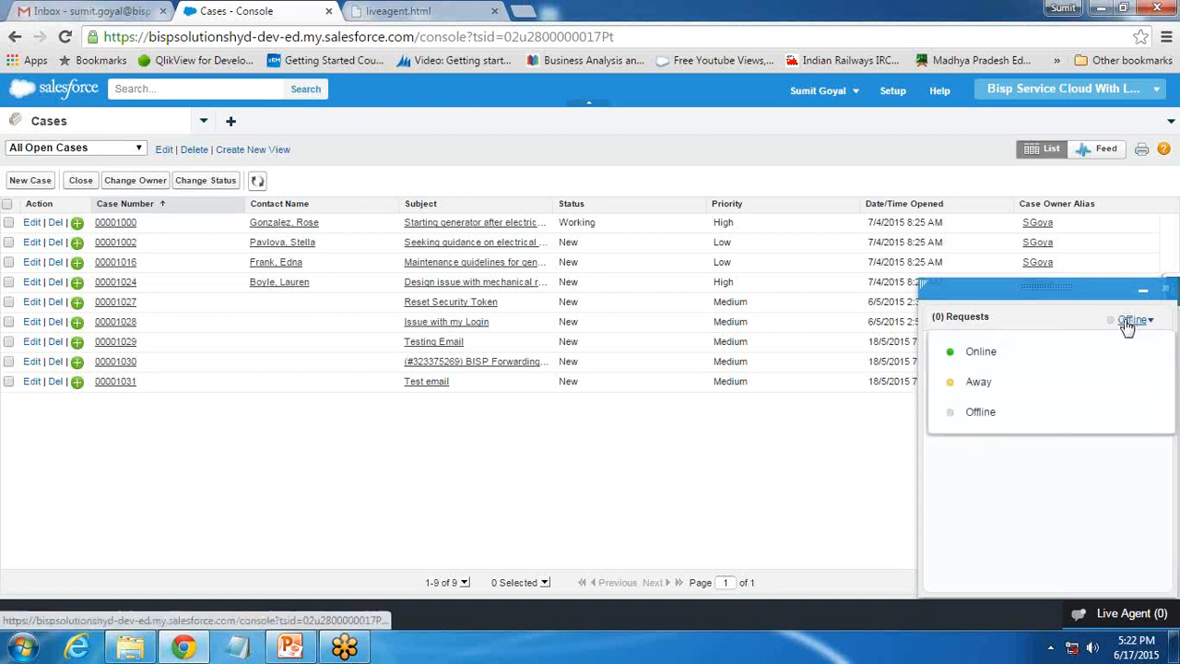
click(981, 354)
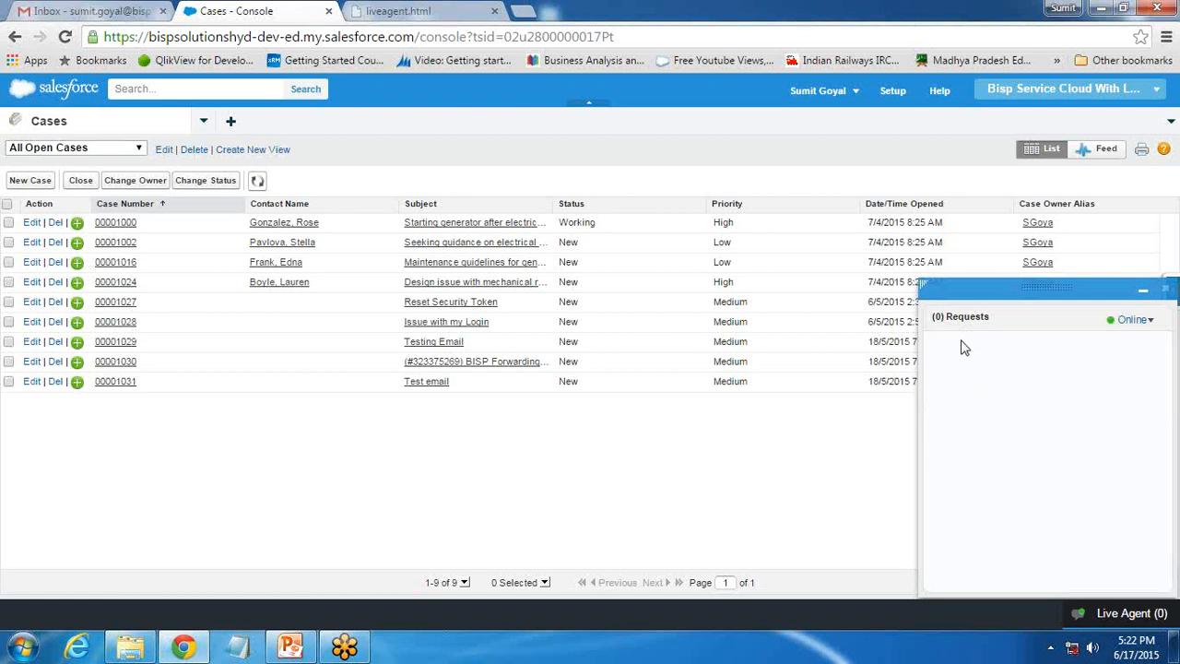
- Reload the liveagent.html page, close it, and reopen it from the live agent folder in Google Chrome
click(397, 11)
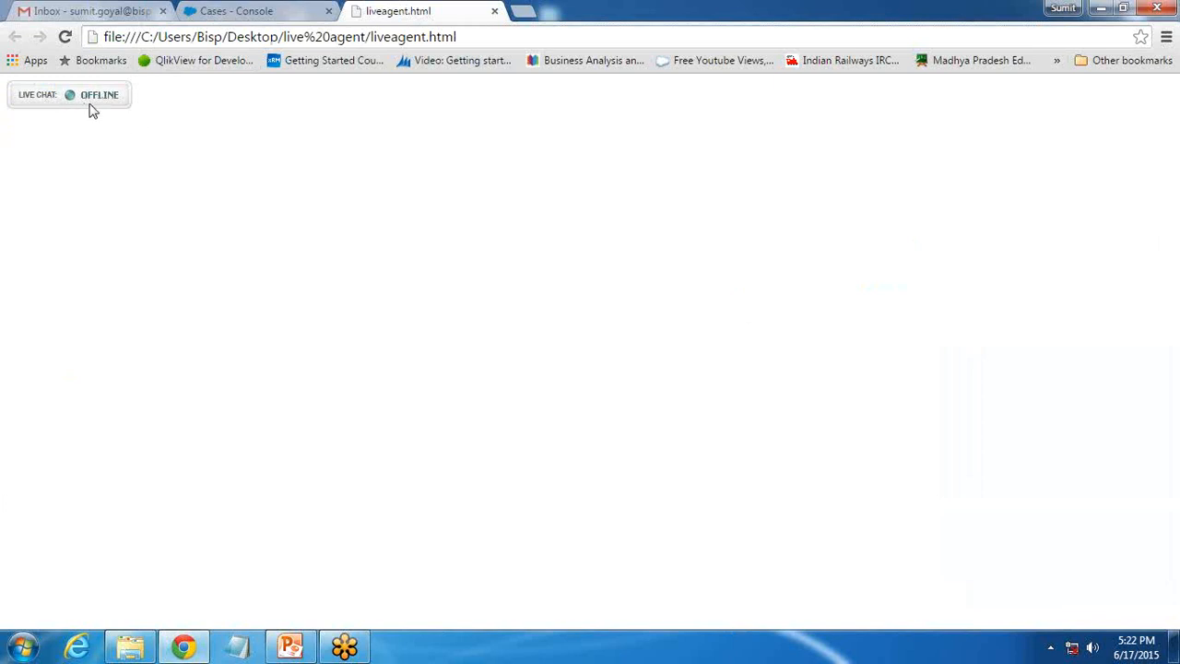
click(64, 37)
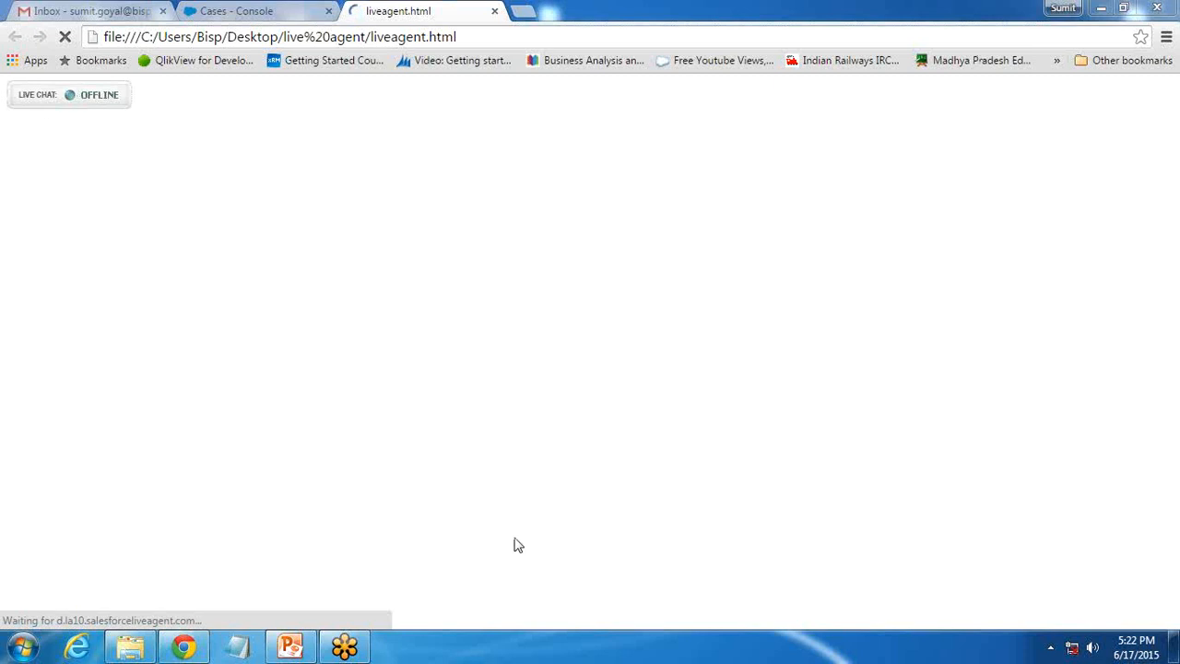
click(495, 10)
click(150, 650)
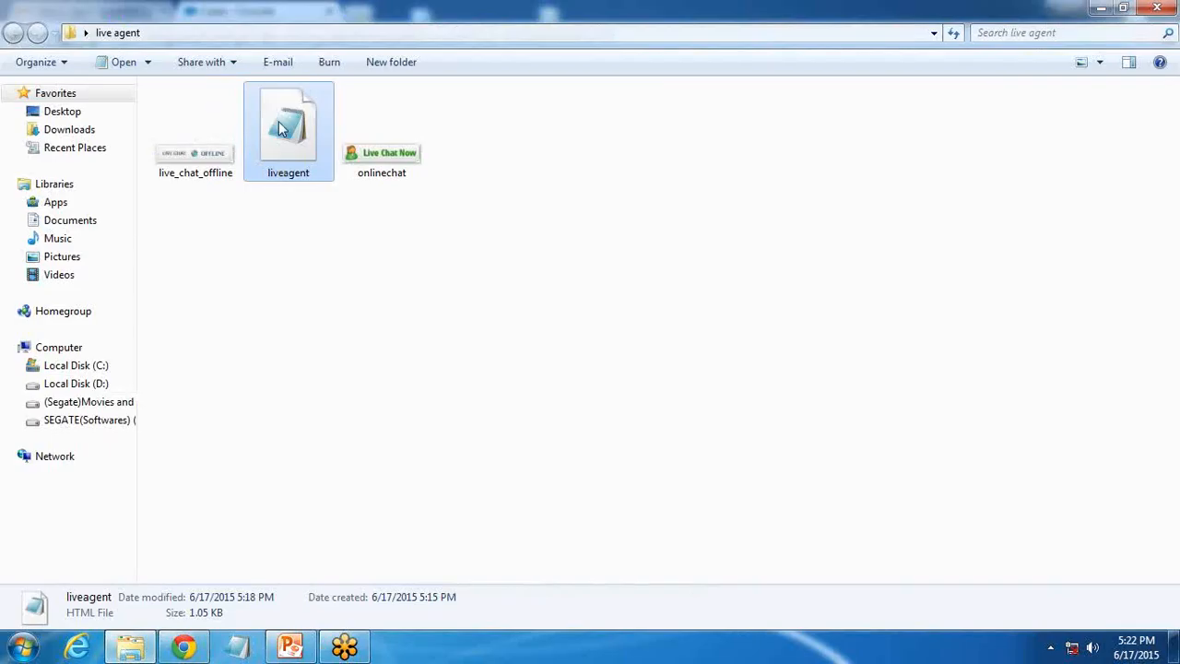
right_click(279, 122)
mouse_move(366, 191)
click(590, 193)
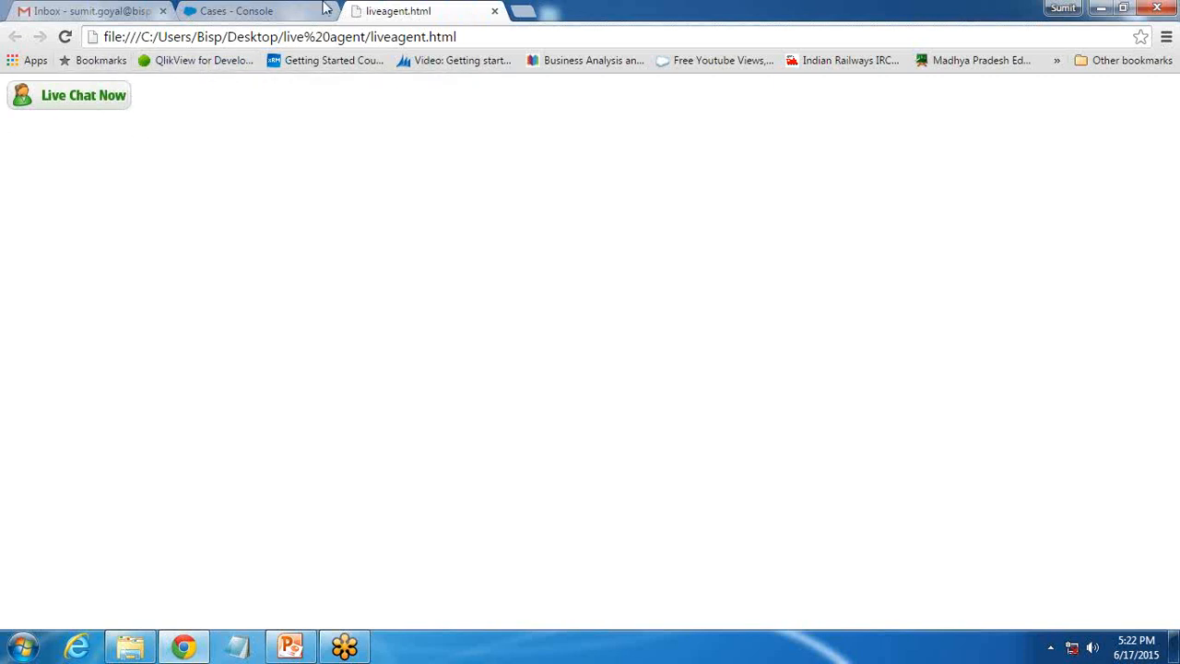
- Check the agent's status in the console, start a live chat from liveagent.html, and move the chat window away from the chat link
click(289, 9)
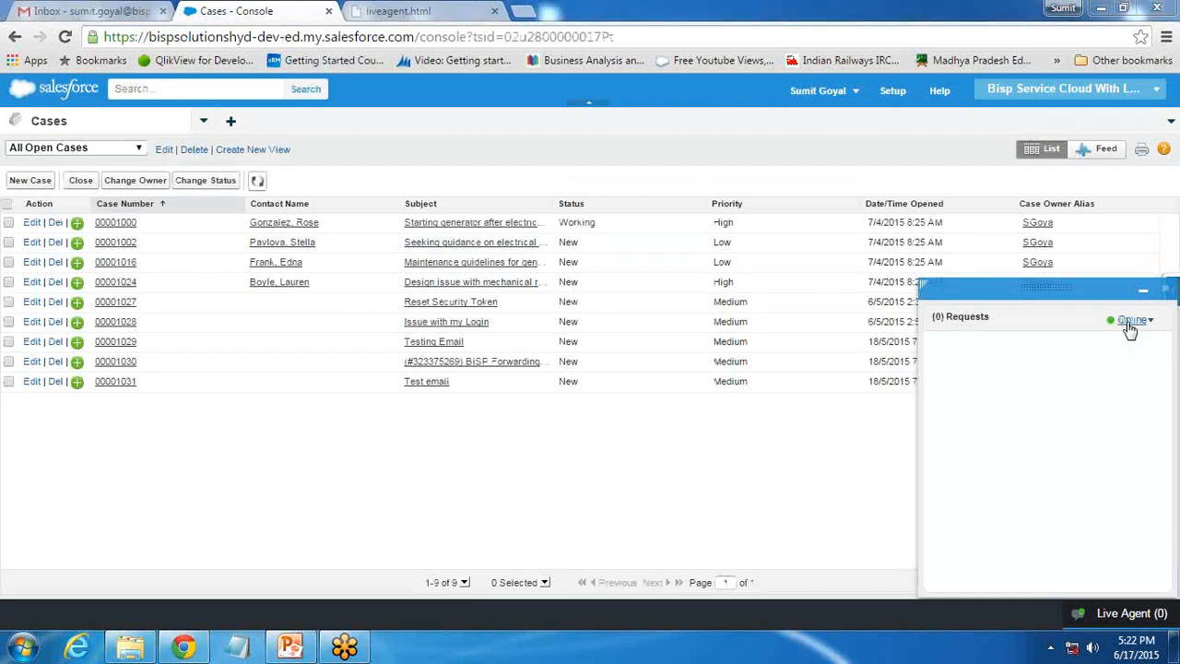
click(399, 11)
click(81, 104)
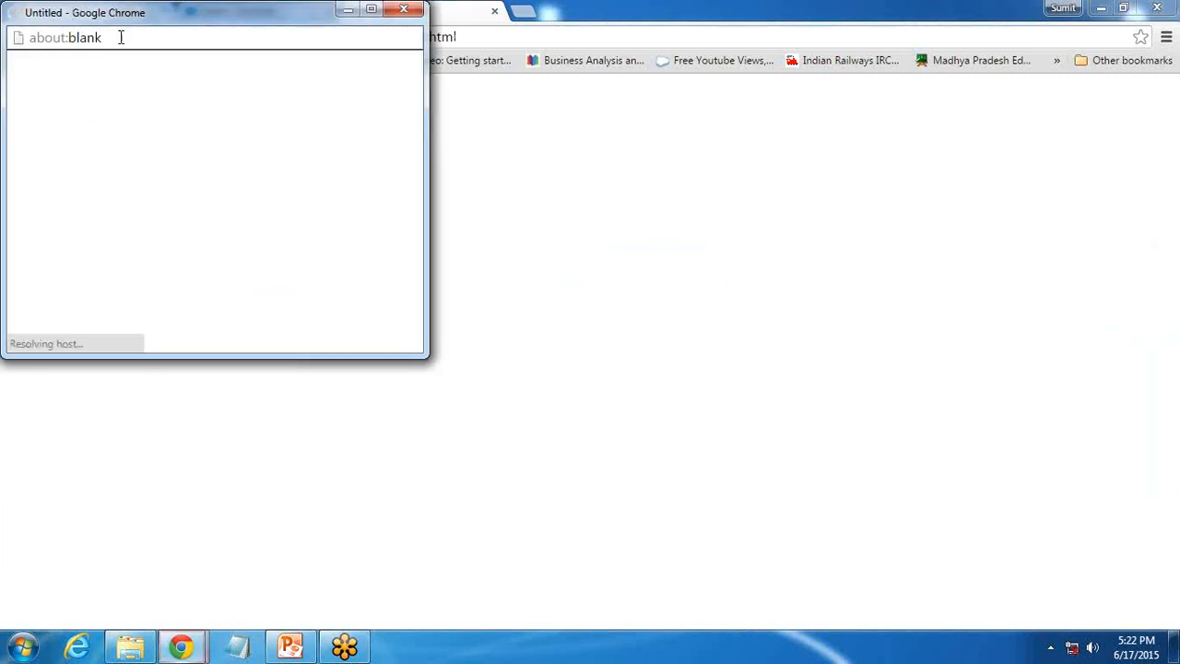
drag(123, 18, 610, 175)
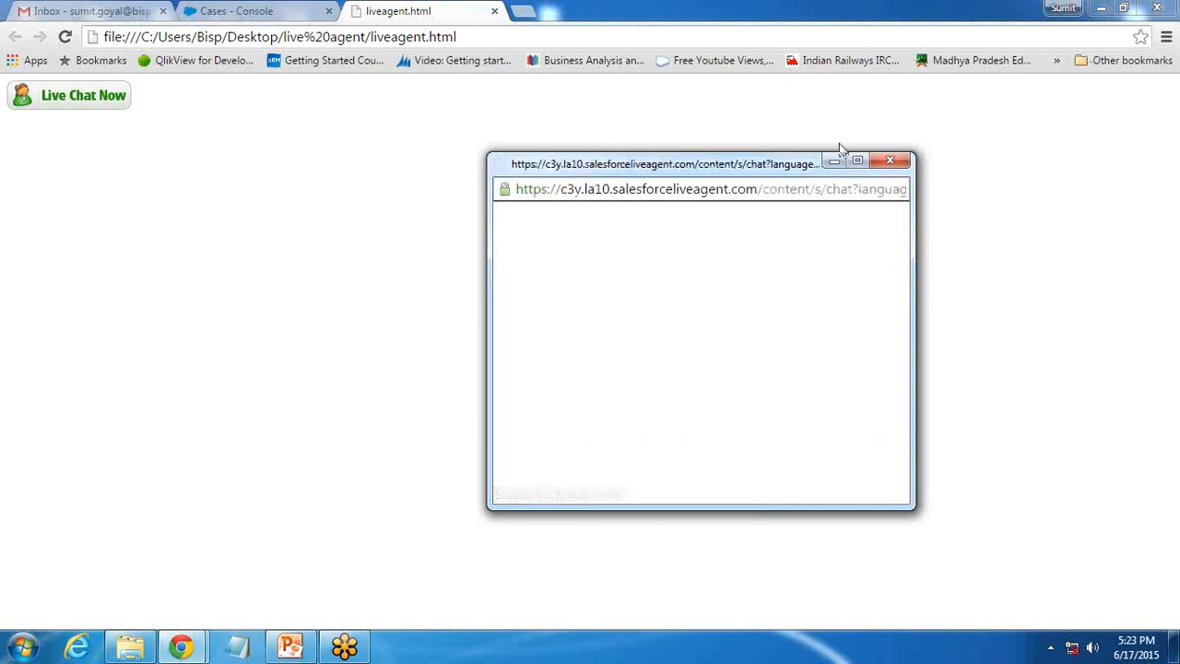
drag(758, 170, 665, 171)
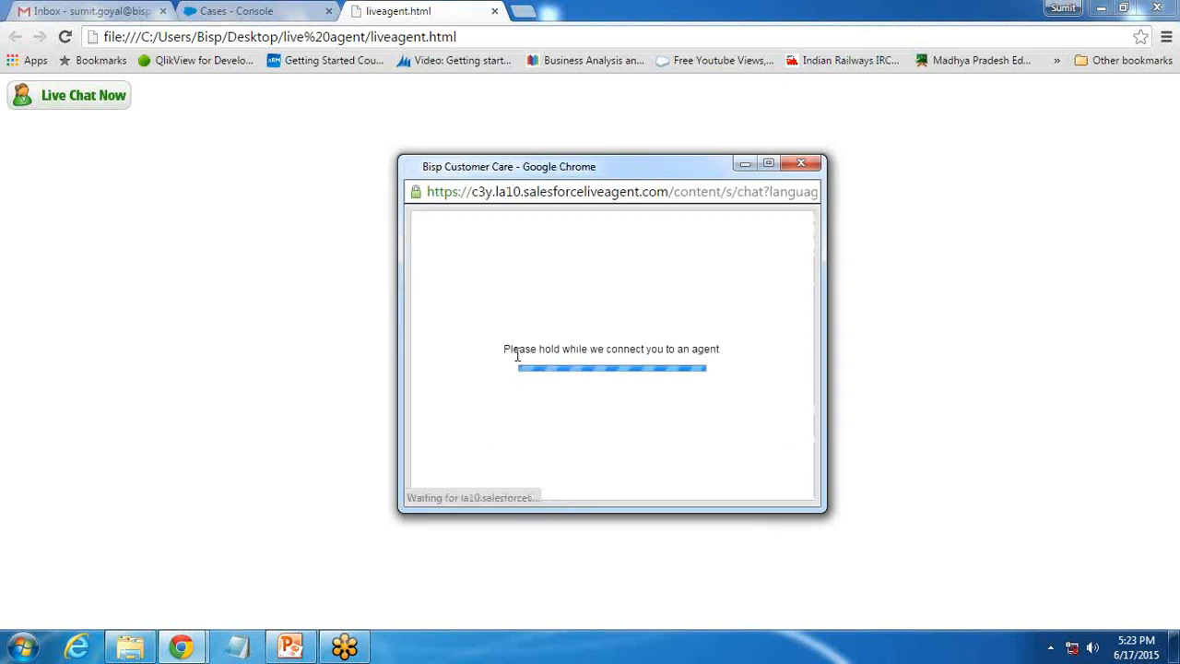
- Return to the Cases console and bring the Bisp Customer Care chat window in front of it
click(256, 10)
click(417, 10)
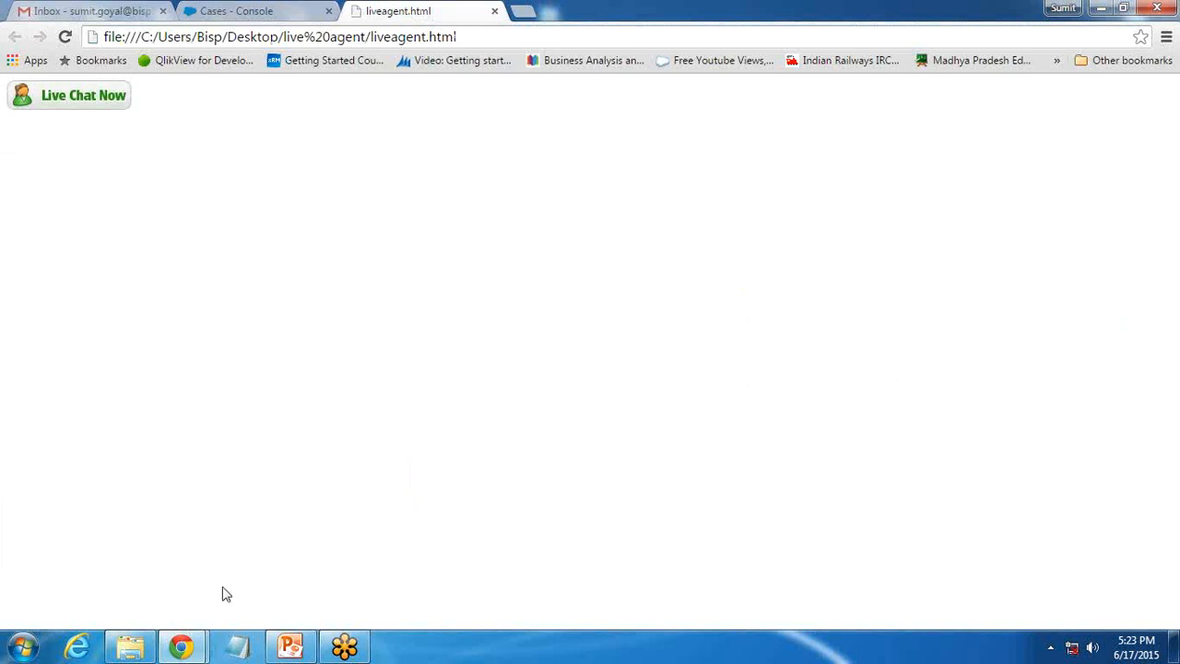
click(313, 553)
click(247, 12)
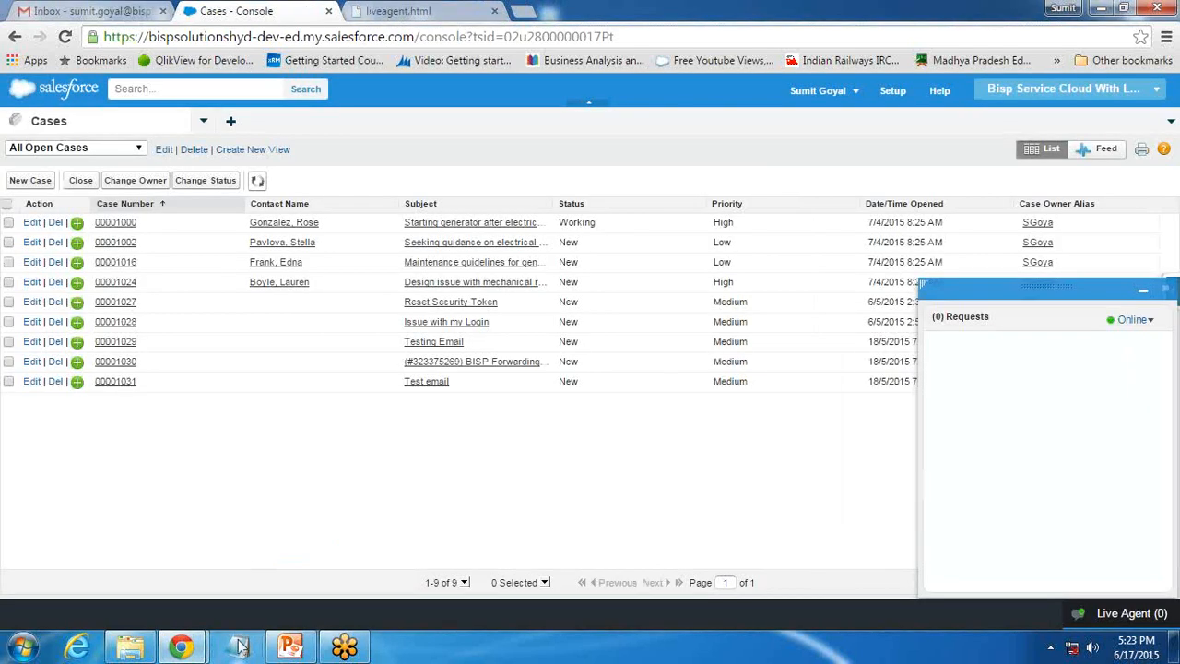
click(195, 642)
click(310, 574)
drag(551, 176, 591, 167)
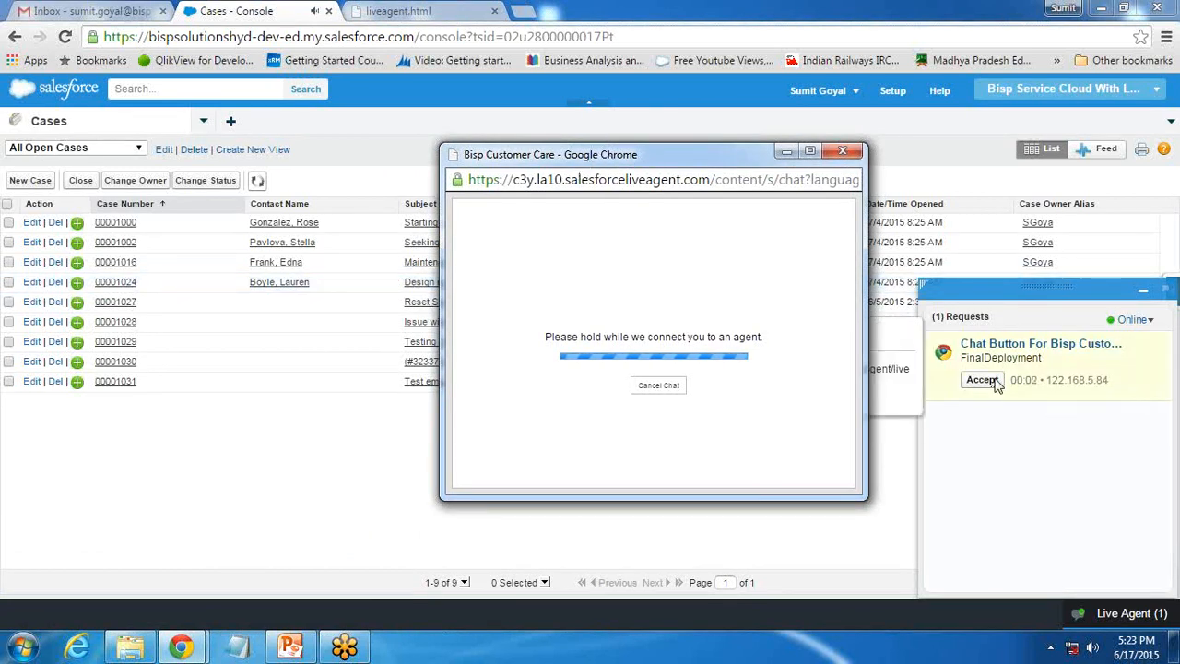
- Accept the incoming chat request in the Live Agent console and bring the customer chat window back to the front
drag(671, 153, 613, 144)
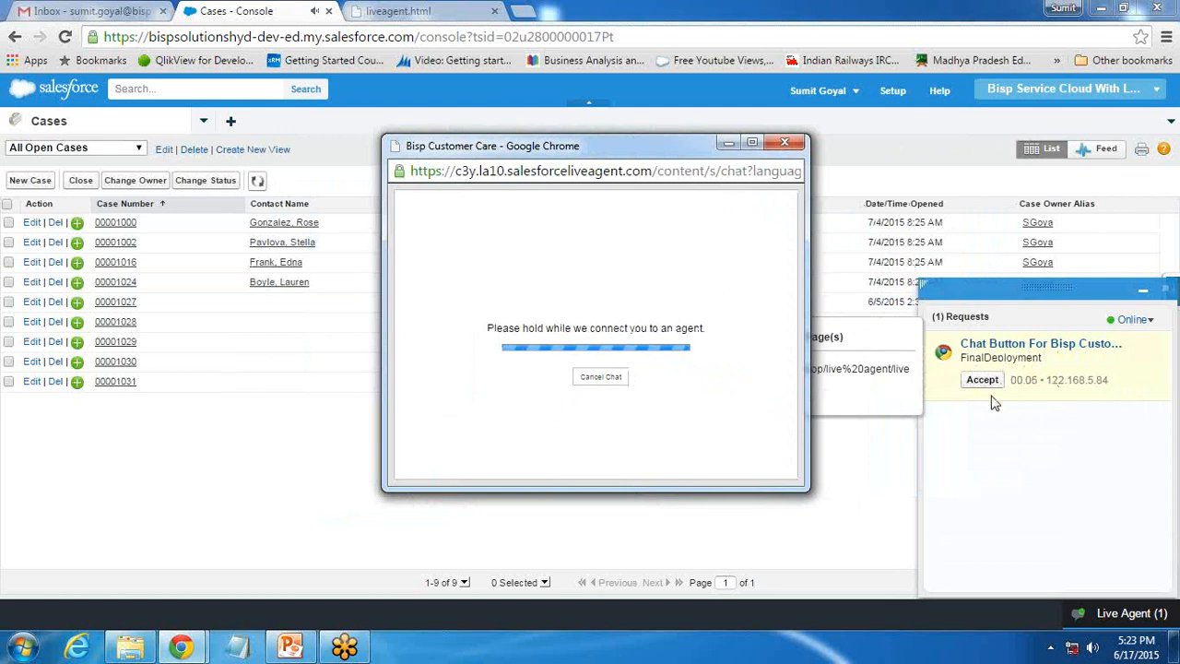
click(1008, 479)
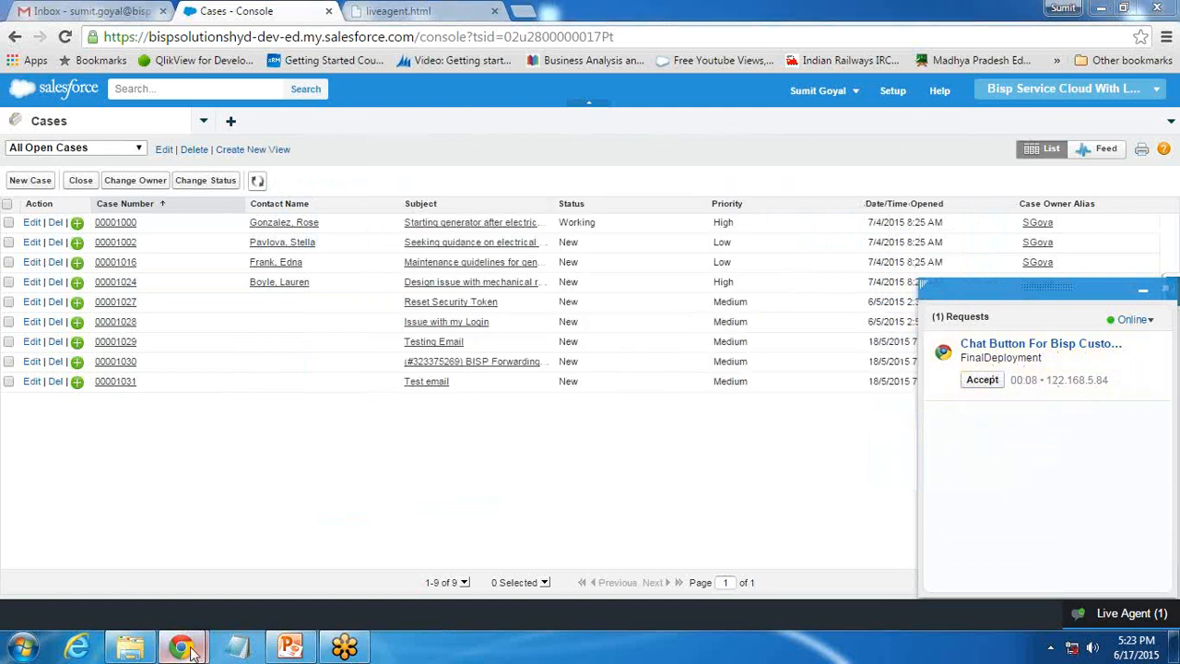
click(276, 576)
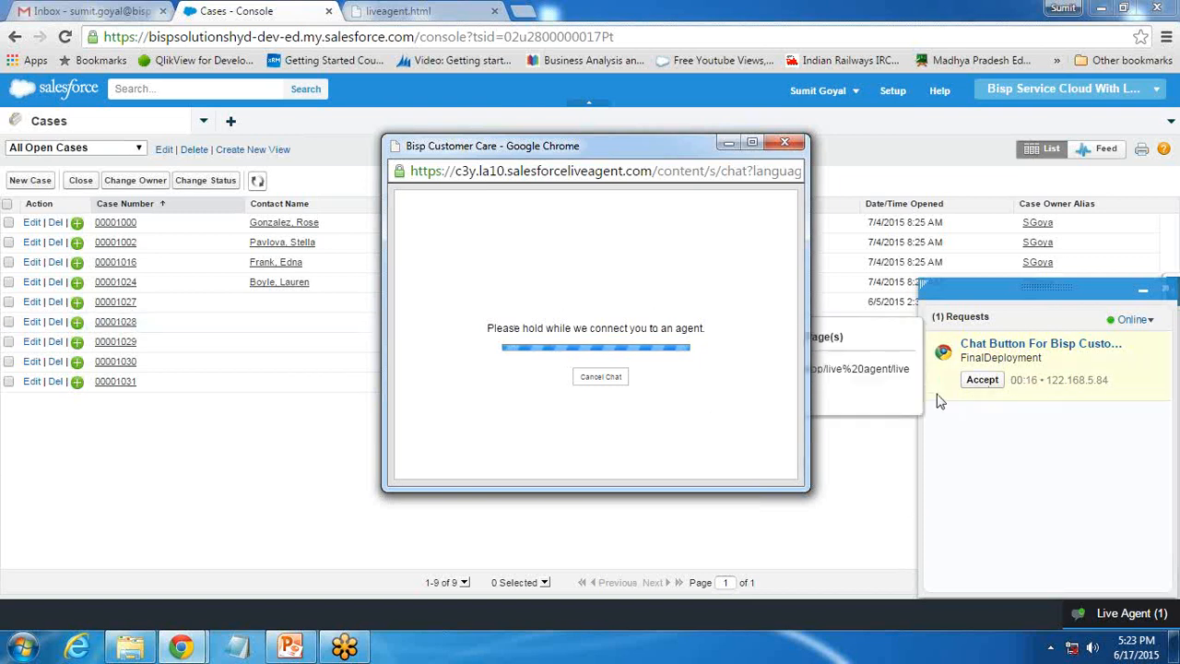
click(983, 382)
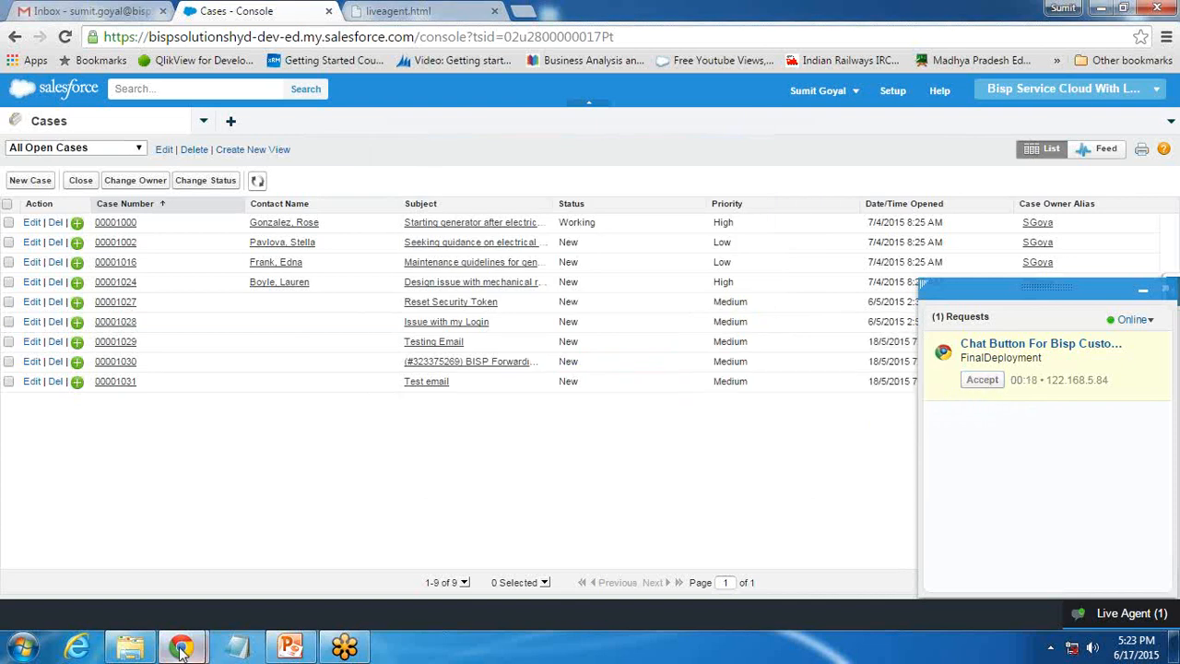
mouse_move(210, 650)
click(358, 539)
drag(534, 157, 616, 154)
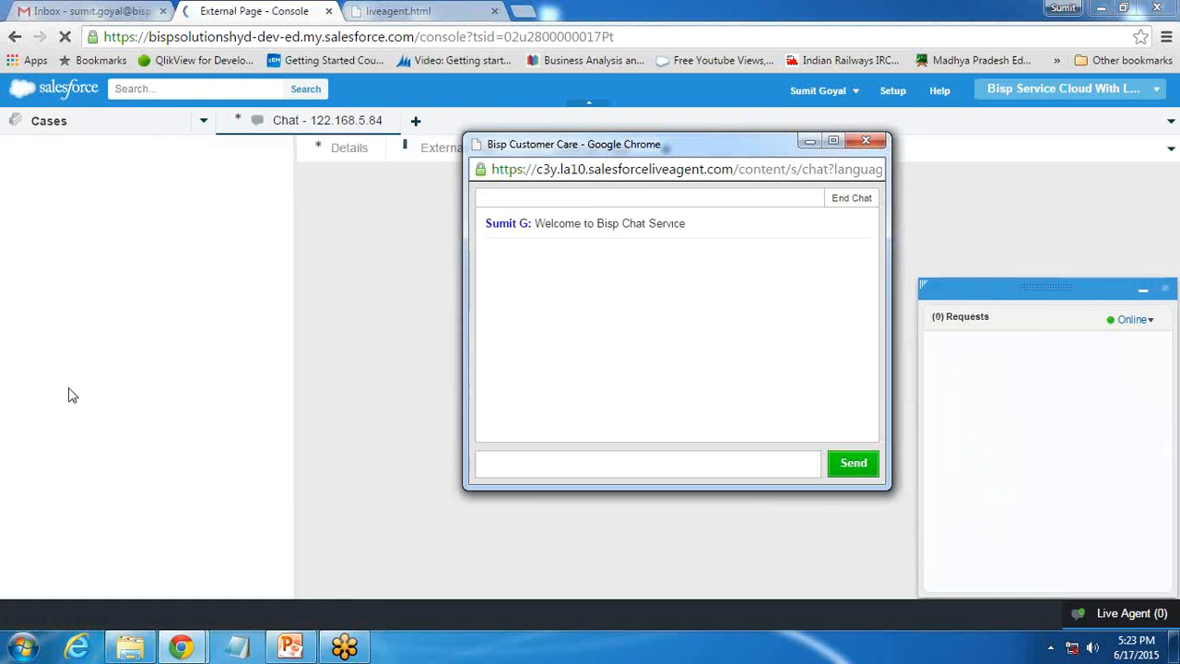
- Compare the welcome message in both chat views and arrange the agent console and customer chat window side by side
drag(683, 224, 535, 225)
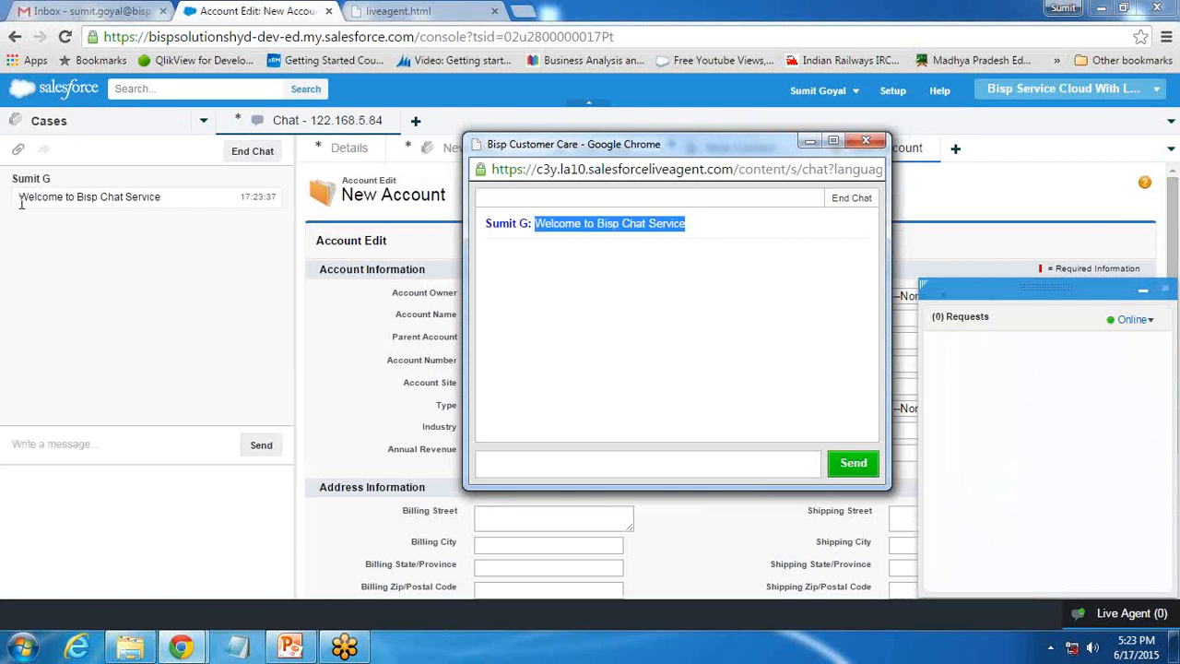
drag(19, 198, 163, 199)
mouse_move(219, 643)
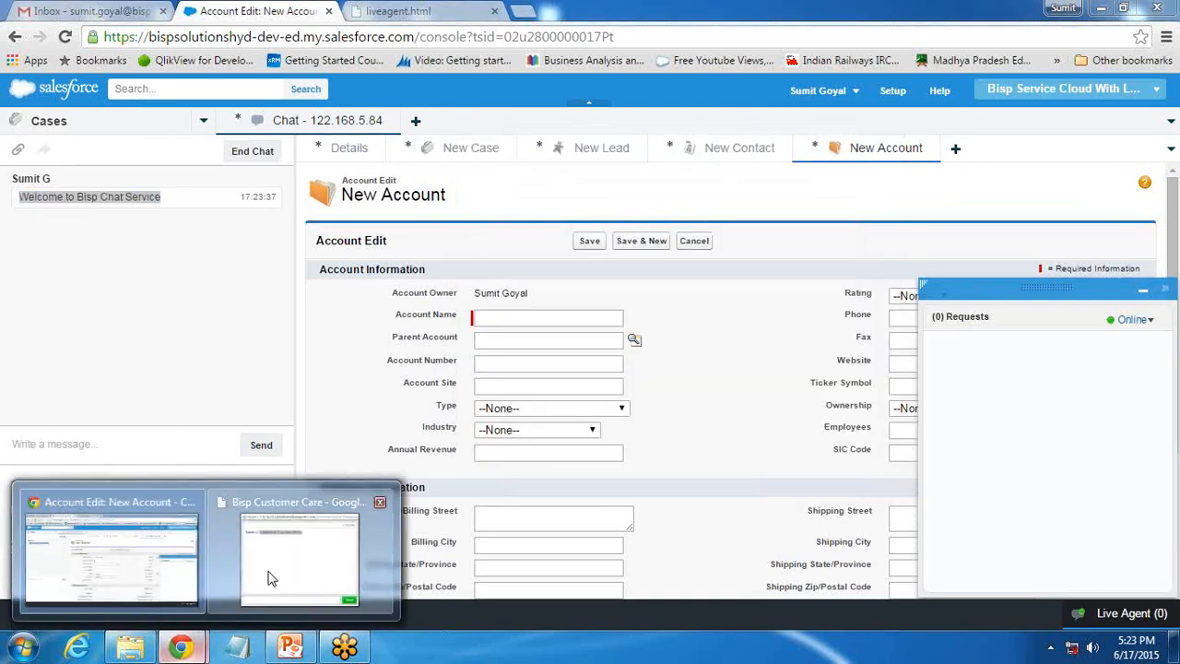
click(270, 578)
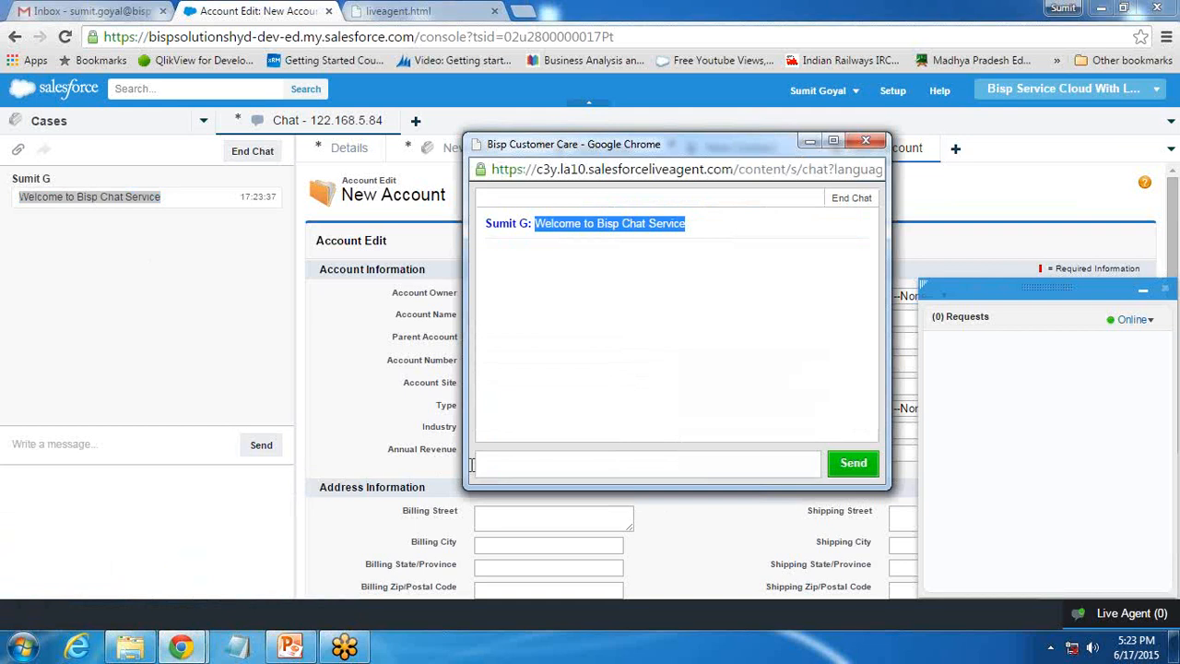
click(876, 11)
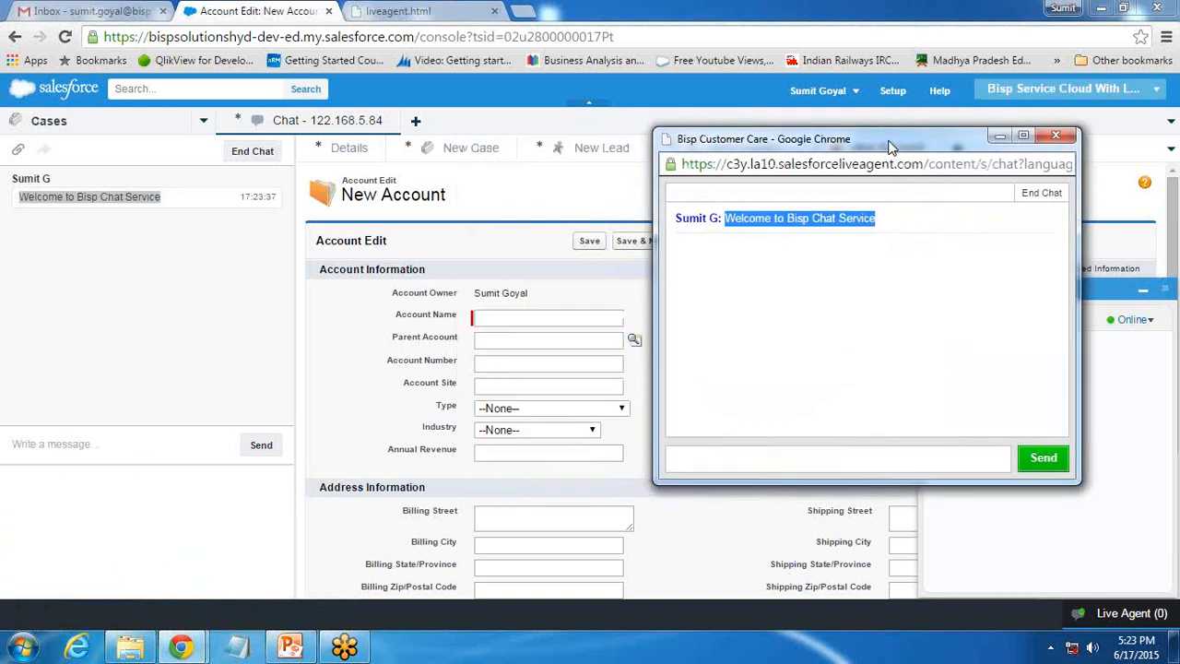
click(761, 8)
double_click(761, 7)
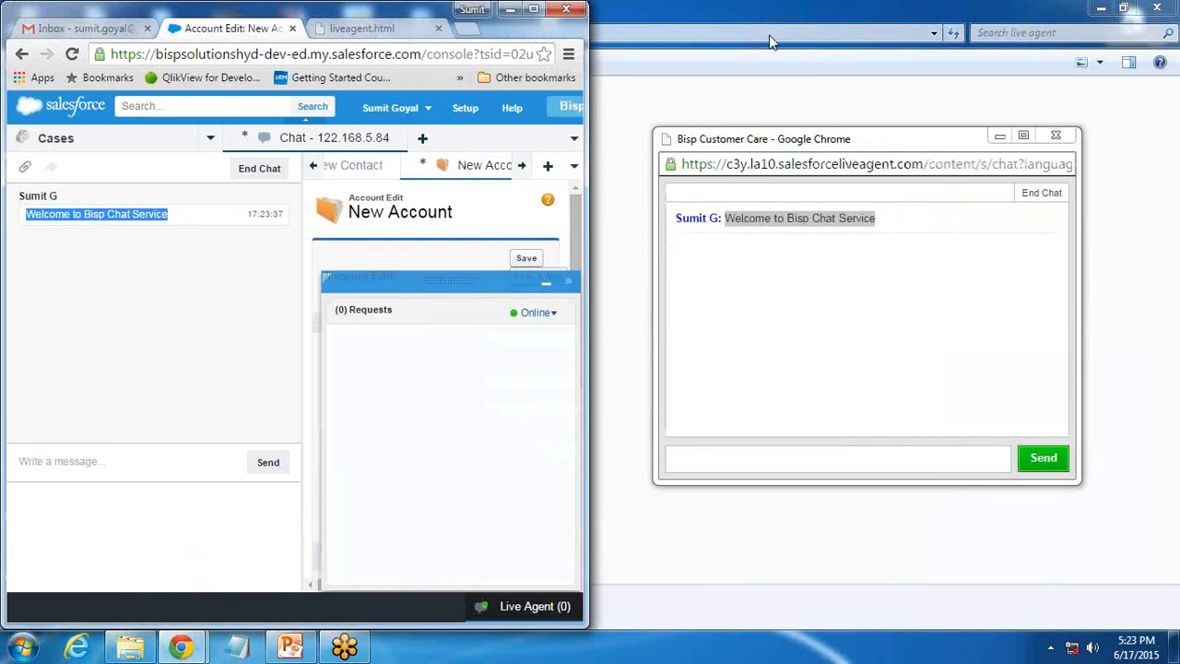
- Send the message "Hello, How may i help you?" to the customer from the agent's chat in the console
click(132, 463)
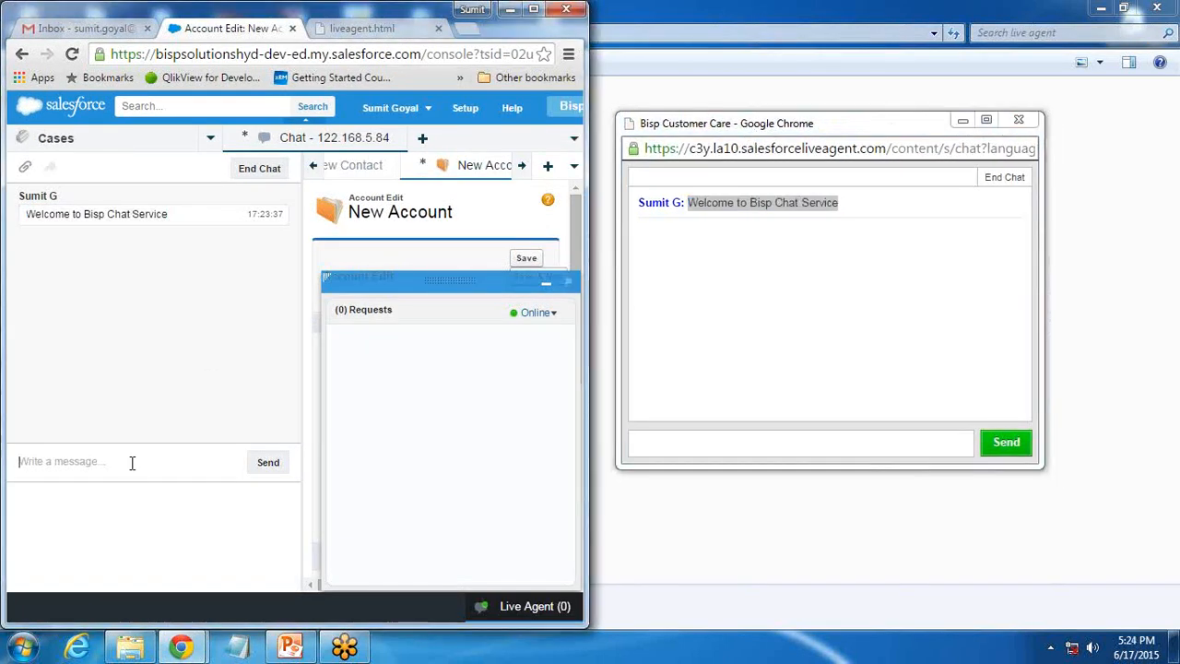
text(He)
key(BackSpace)
key(BackSpace)
text(Hel)
key(BackSpace)
key(BackSpace)
key(BackSpace)
key(BackSpace)
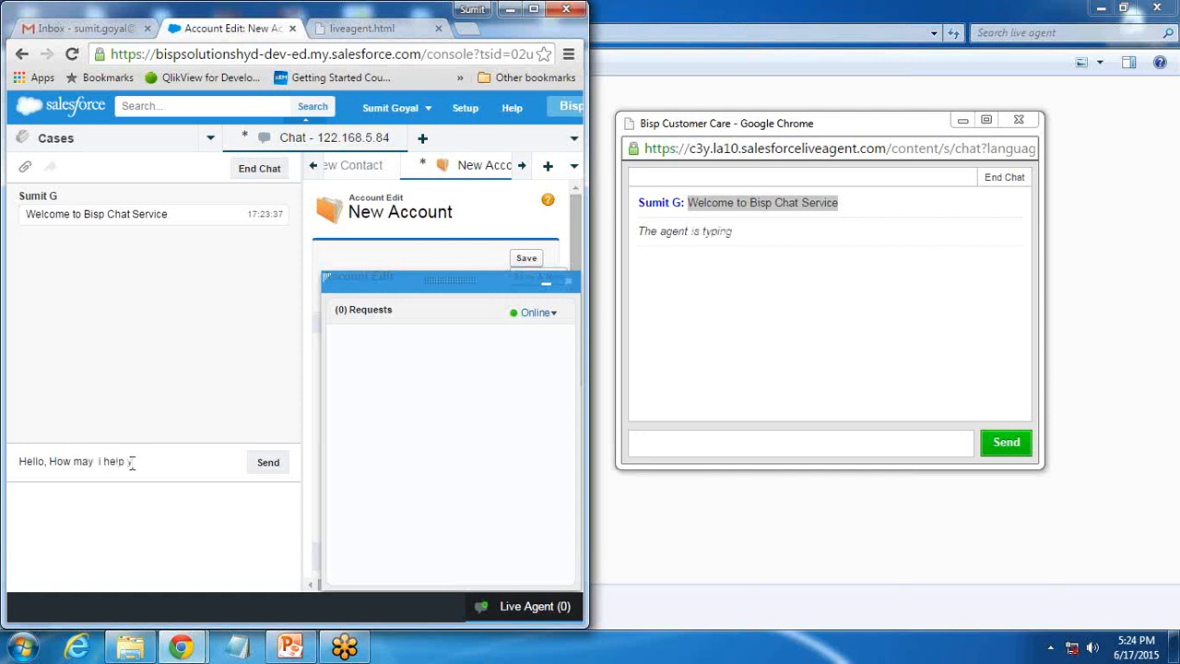
key(Return)
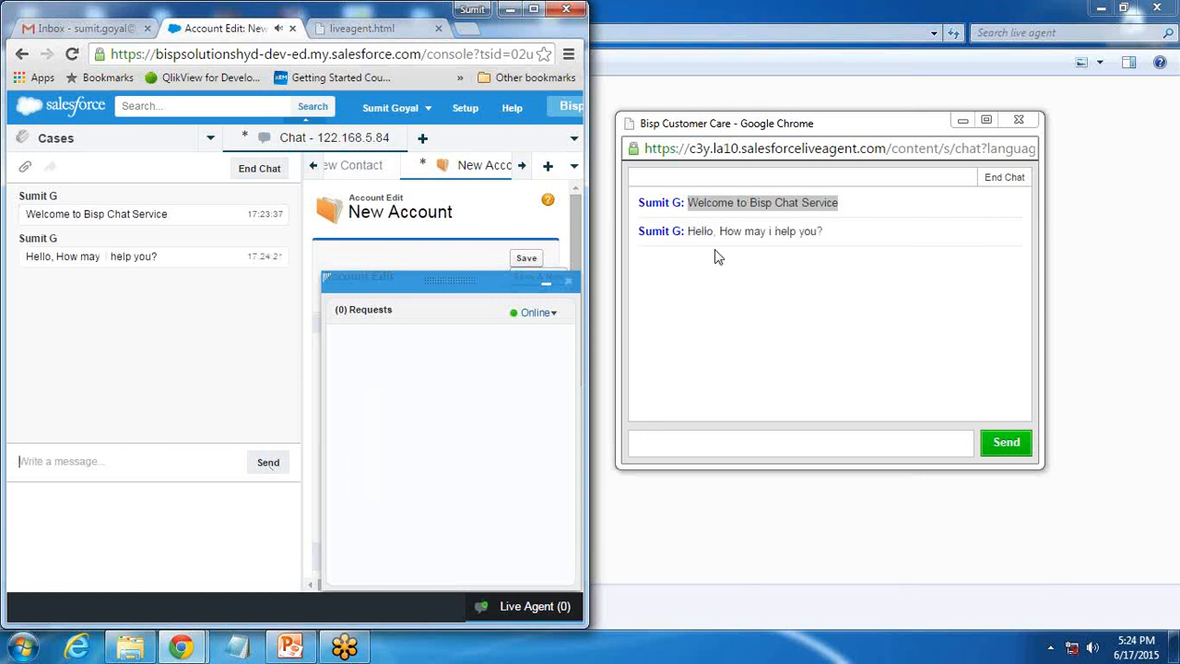
- Reply "I need a help on my TV" as the visitor in the Bisp Customer Care chat window
click(699, 446)
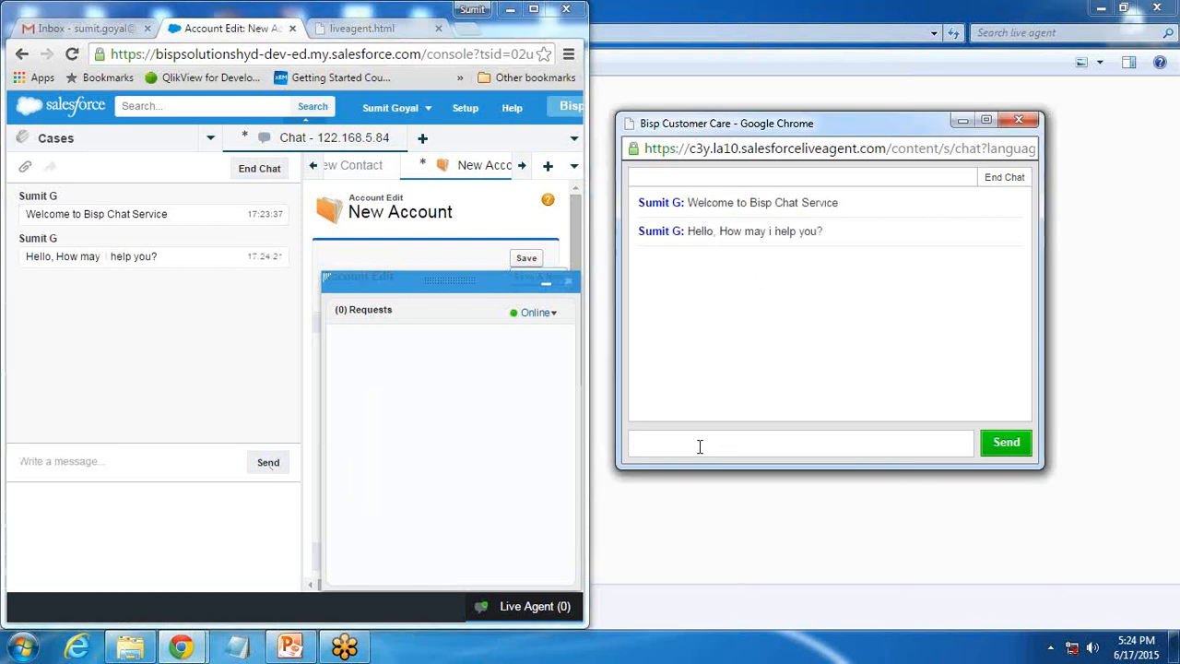
text(I need a help on my)
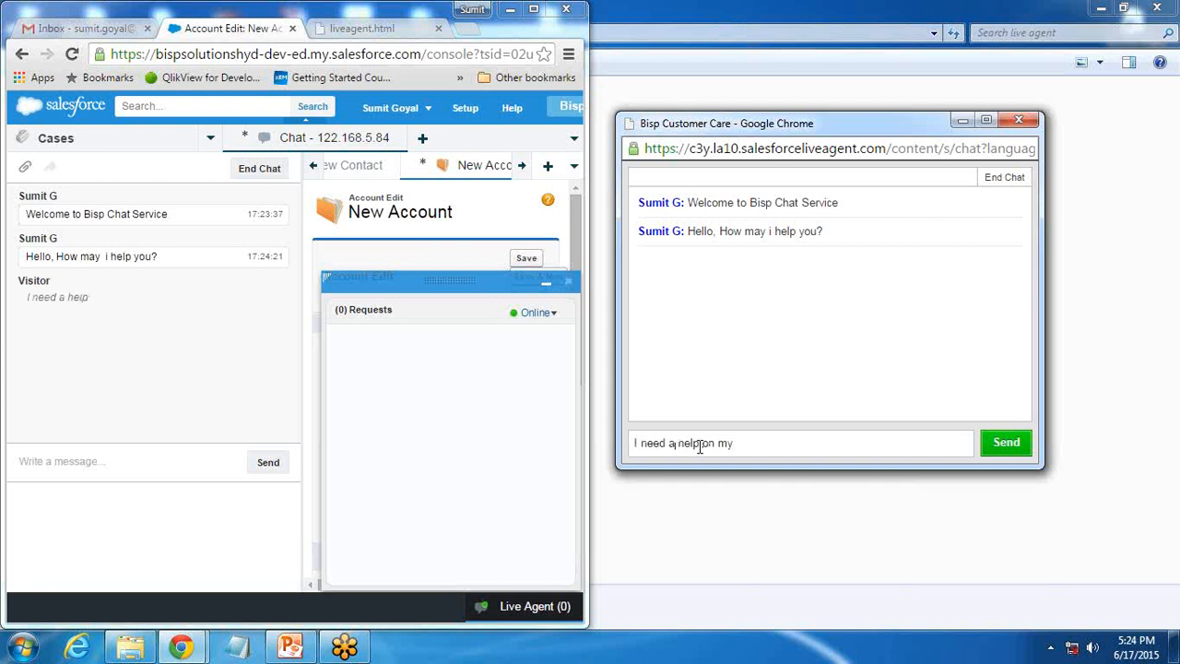
text( Servi)
key(BackSpace)
key(BackSpace)
key(BackSpace)
text(TV)
click(1009, 451)
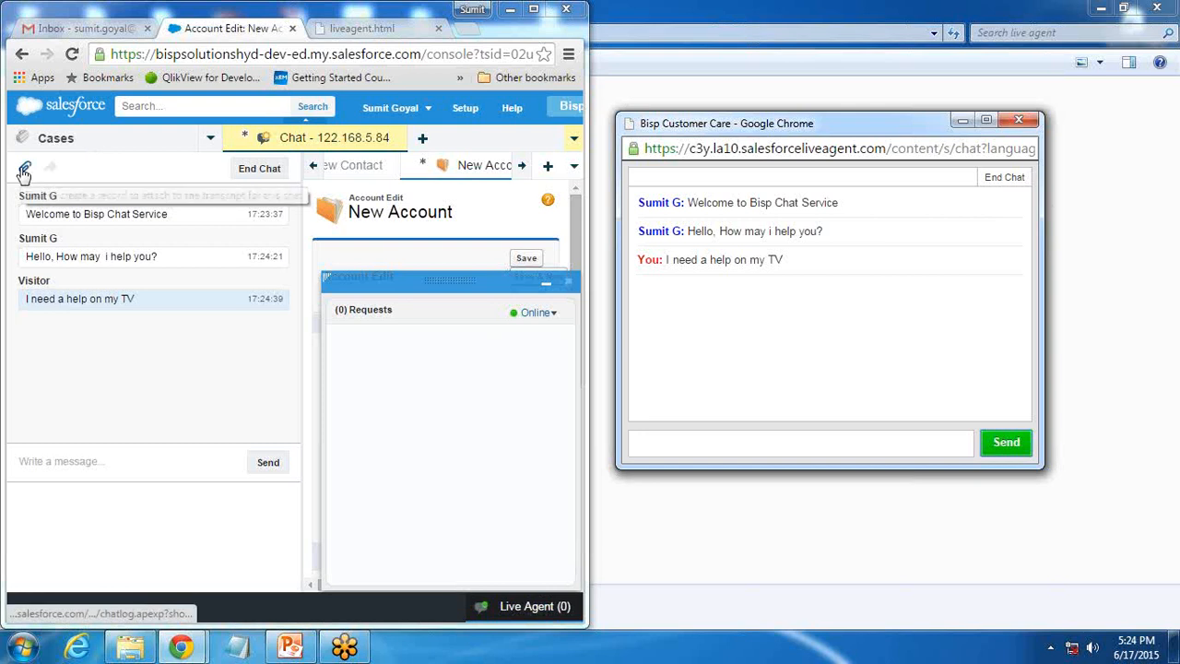
- End the chat from the customer side, close the customer chat window, and maximize the agent console
click(1005, 179)
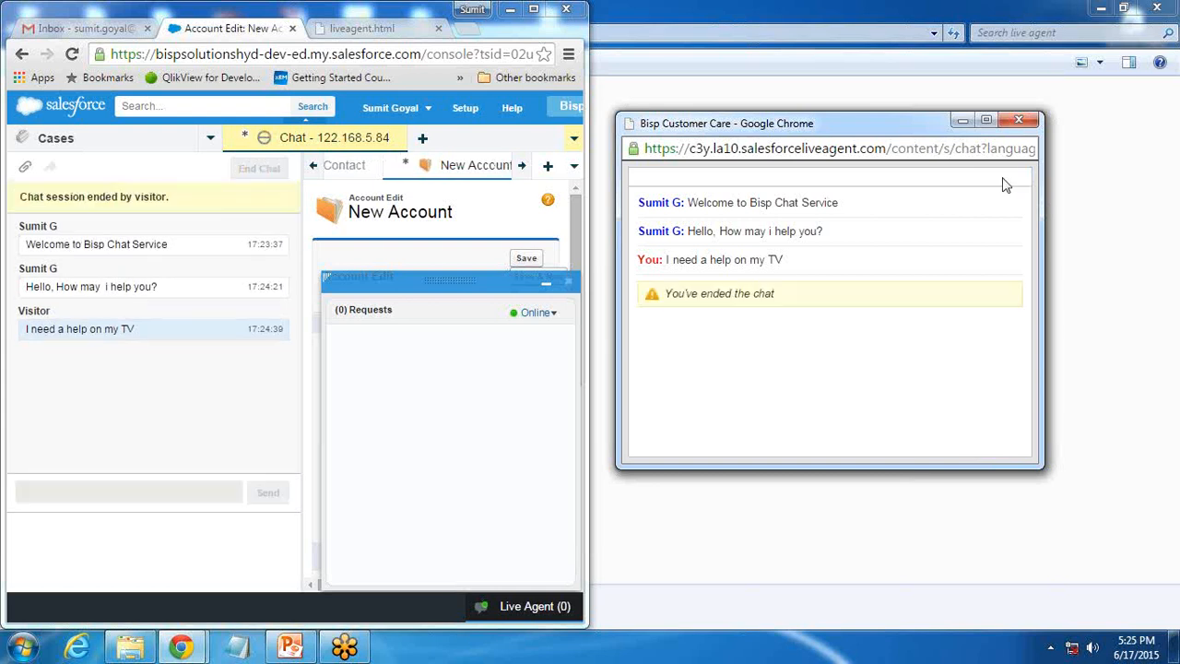
drag(21, 196, 171, 197)
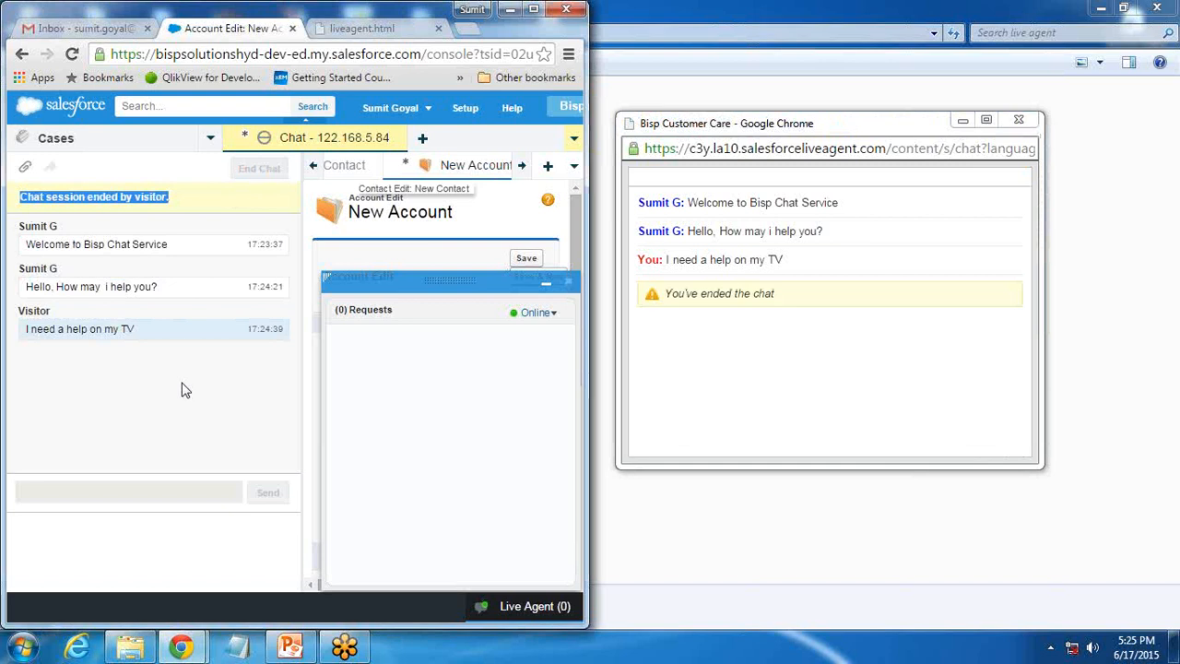
click(1019, 119)
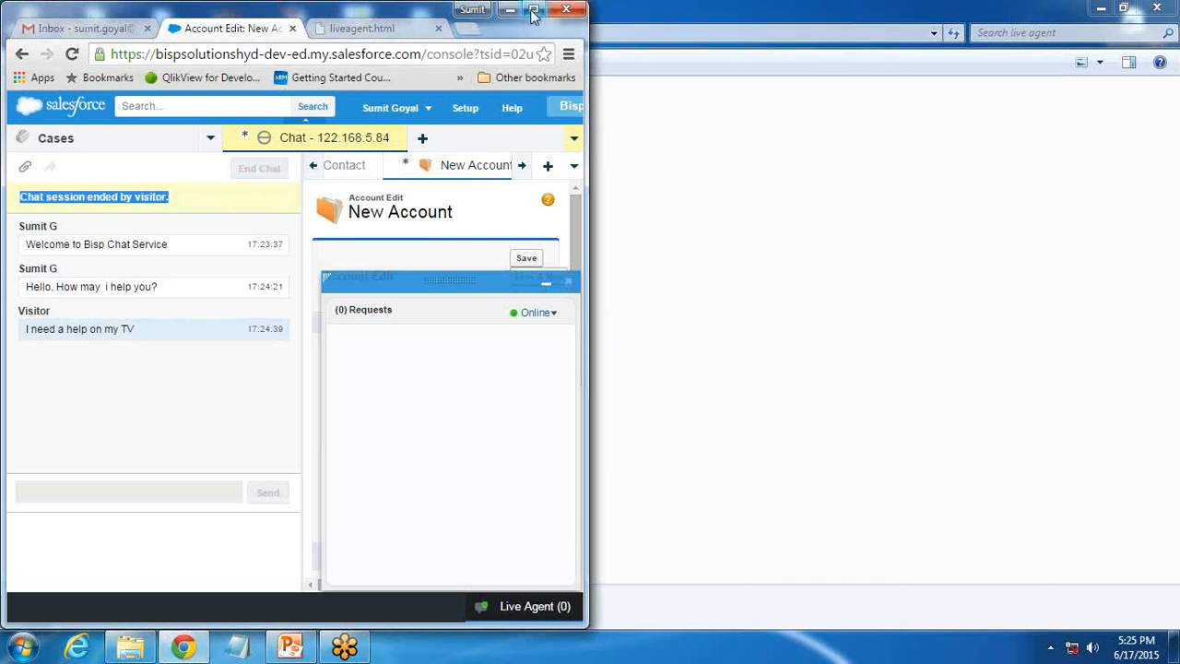
click(533, 9)
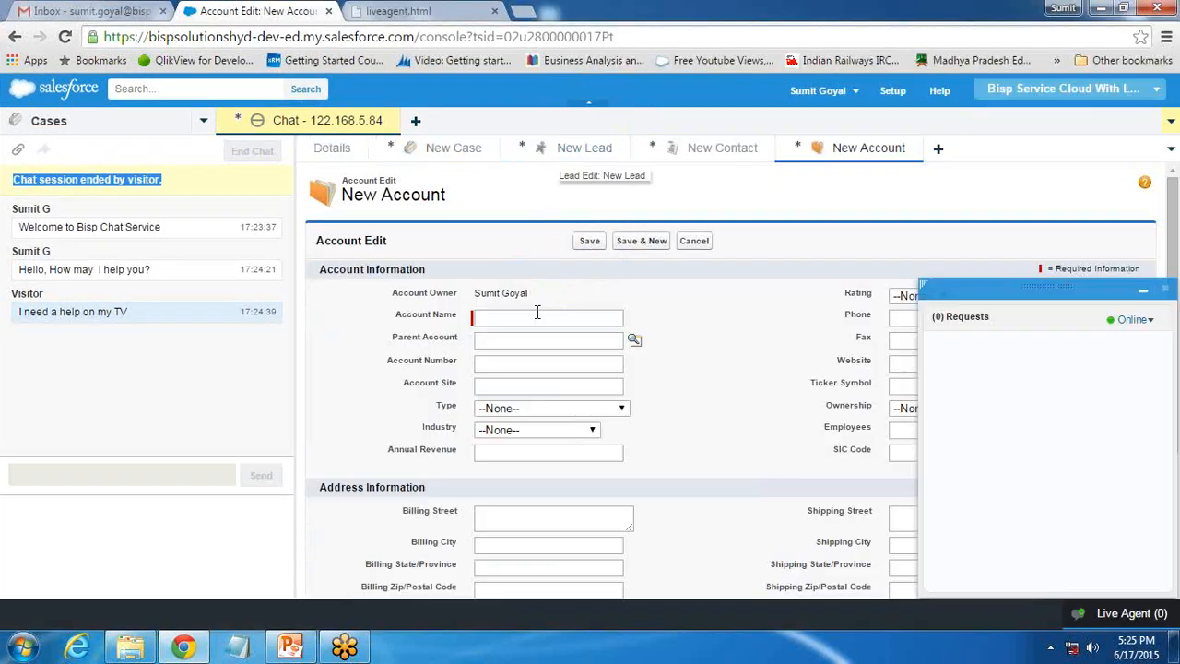
- Check the chat link on liveagent.html and set the agent's Live Agent status to Offline in the console
click(1173, 334)
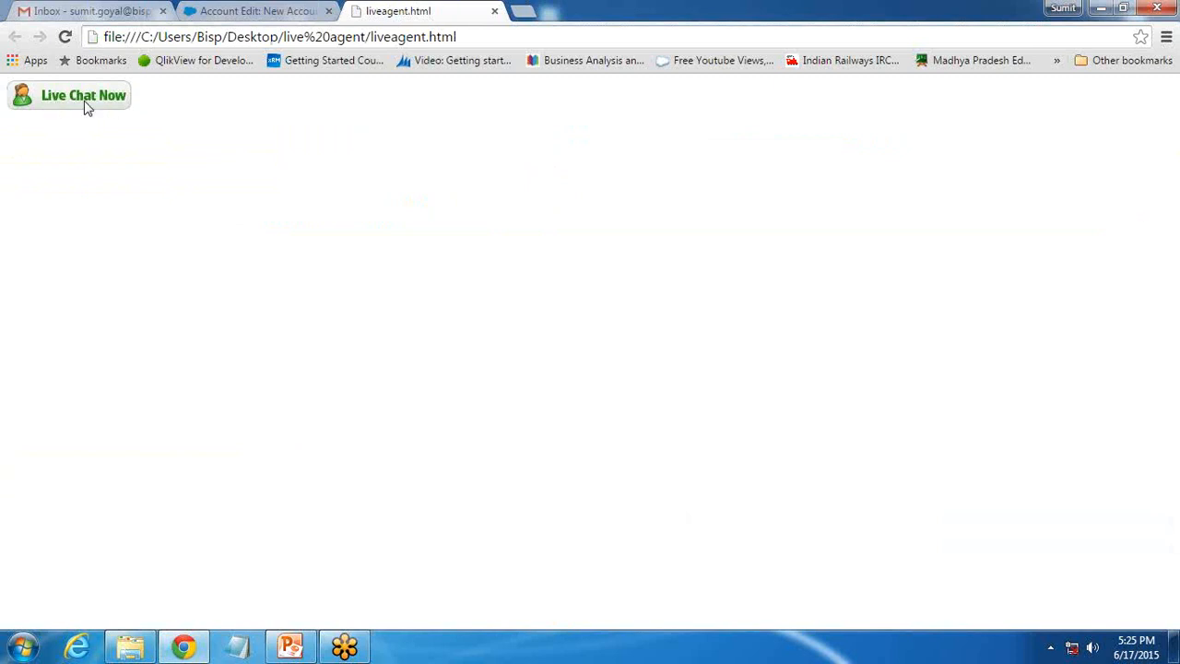
click(253, 11)
click(1144, 322)
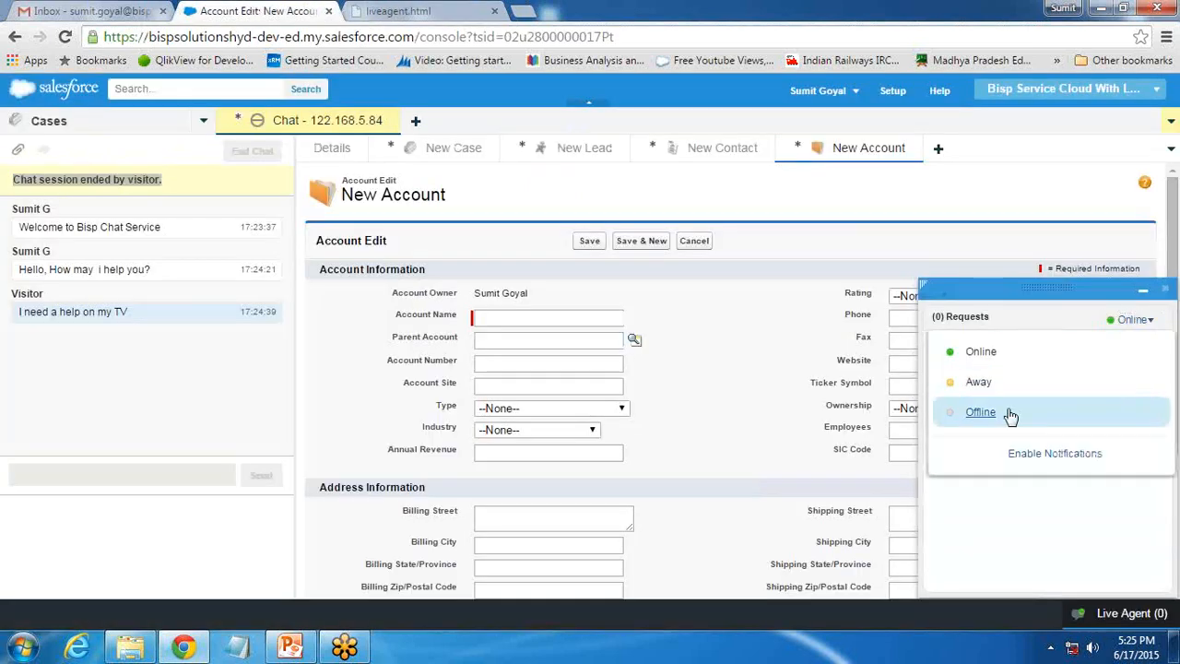
click(977, 413)
- Reload liveagent.html, close it, and reopen the liveagent file in Chrome from the live agent folder
click(396, 11)
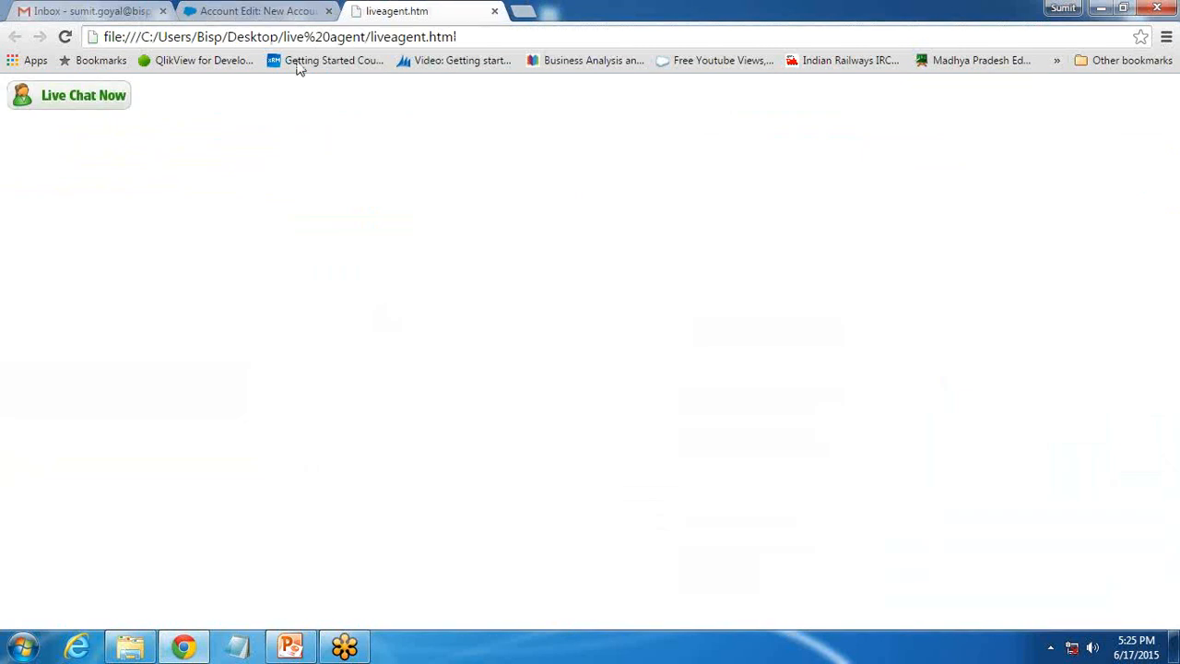
click(64, 37)
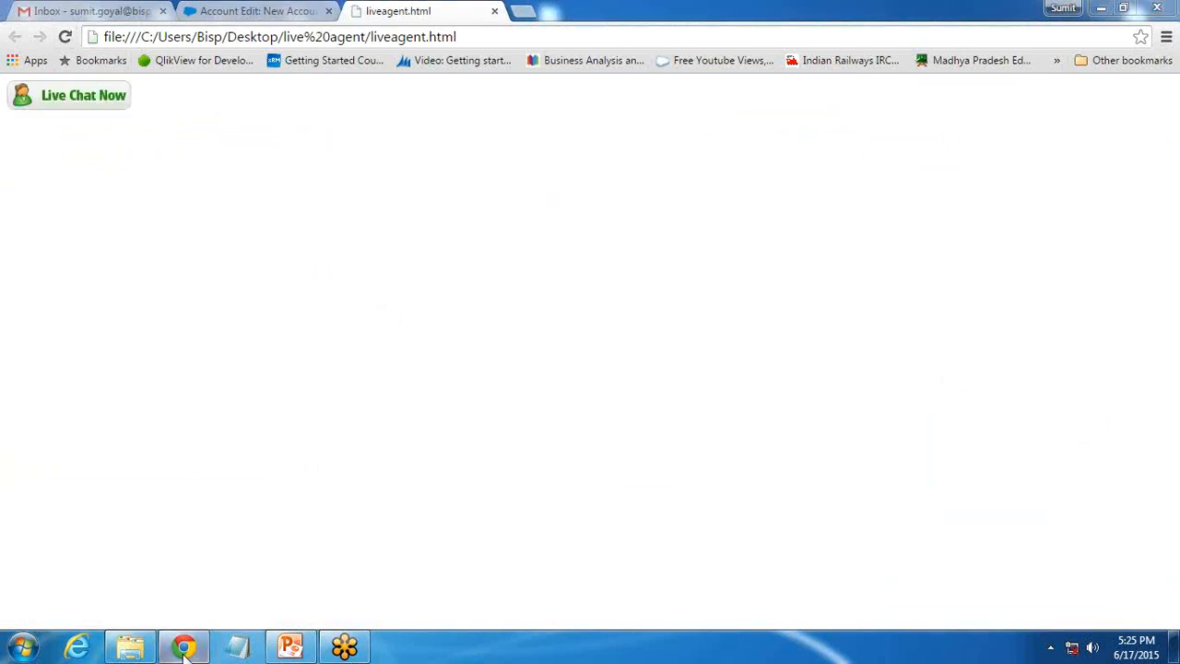
click(494, 11)
click(131, 651)
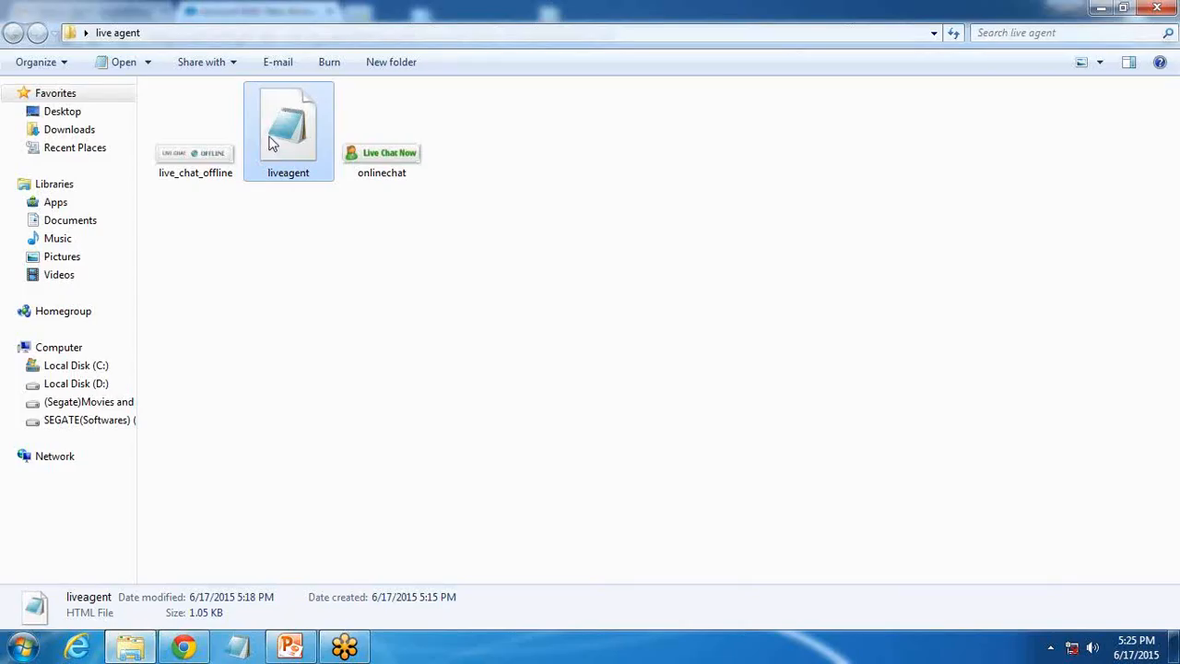
right_click(274, 127)
mouse_move(514, 193)
click(591, 199)
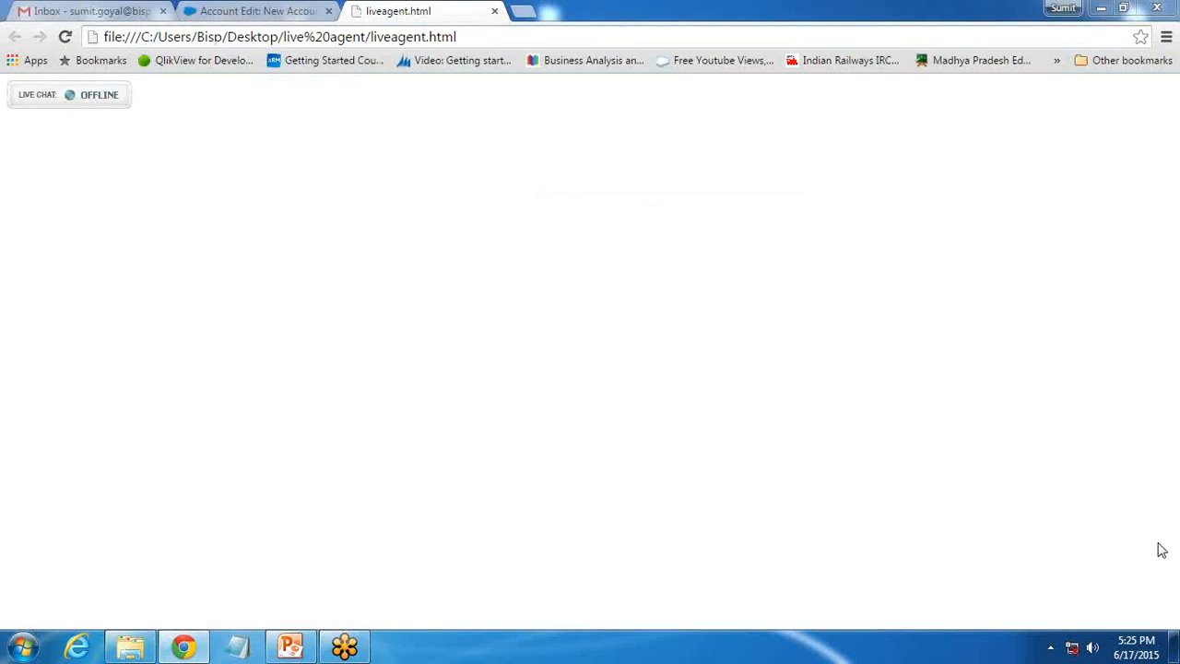
- Switch to the PowerPoint presentation and start the slide show from the Q&A slide
click(290, 646)
click(149, 346)
key(shift+F5)
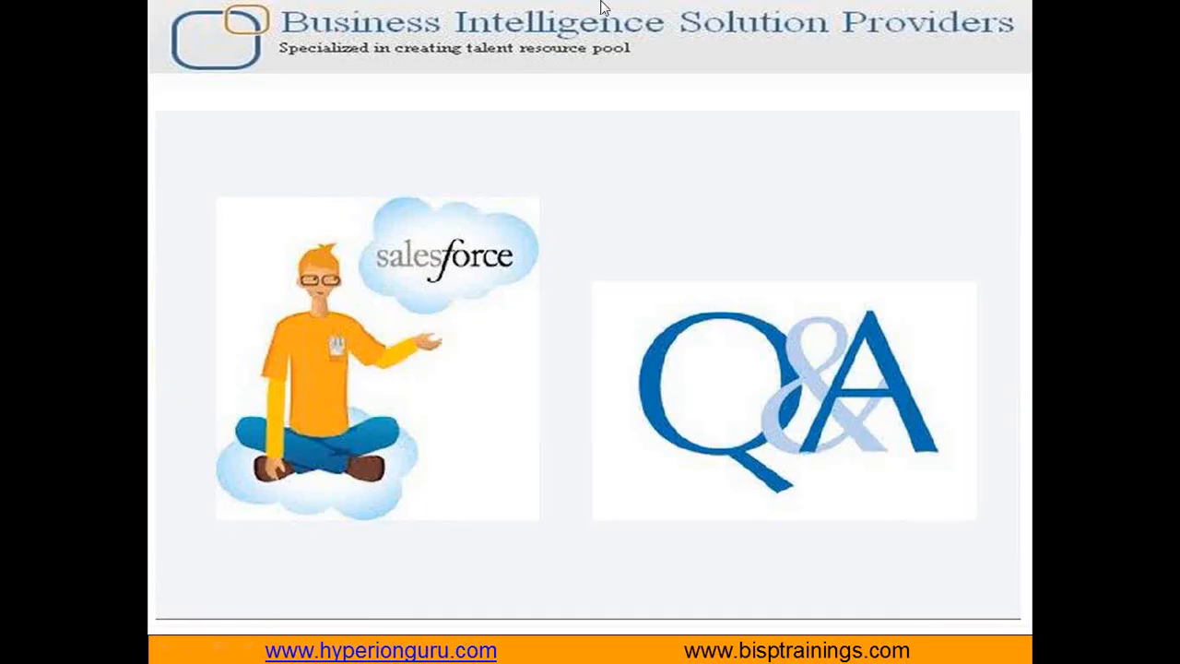